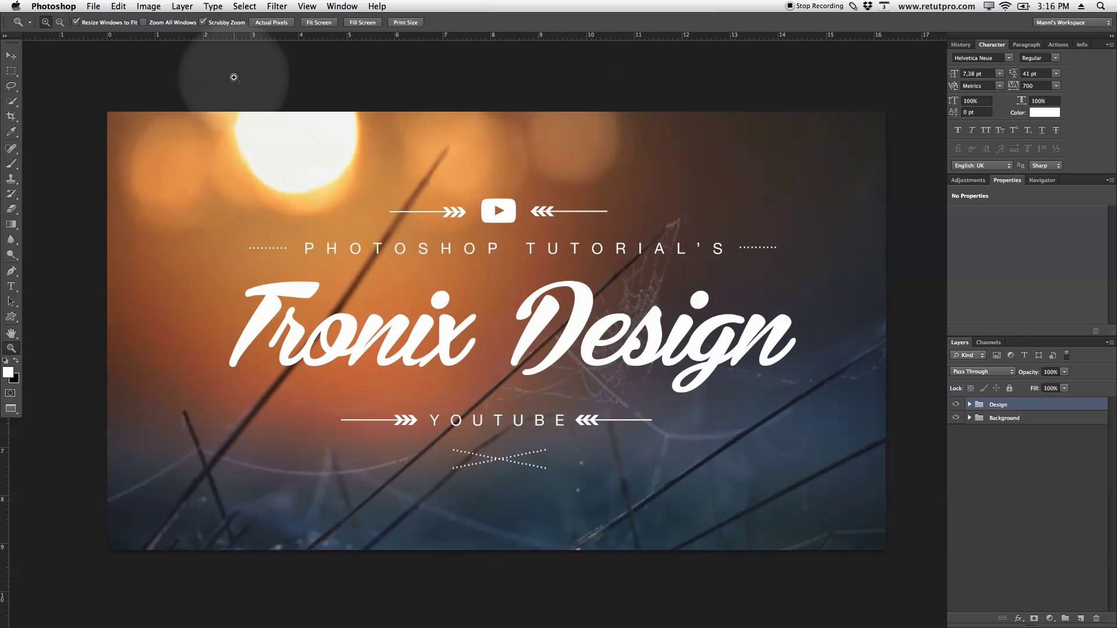
Step: Compare the canvas with and without the Design group
left_click(957, 405)
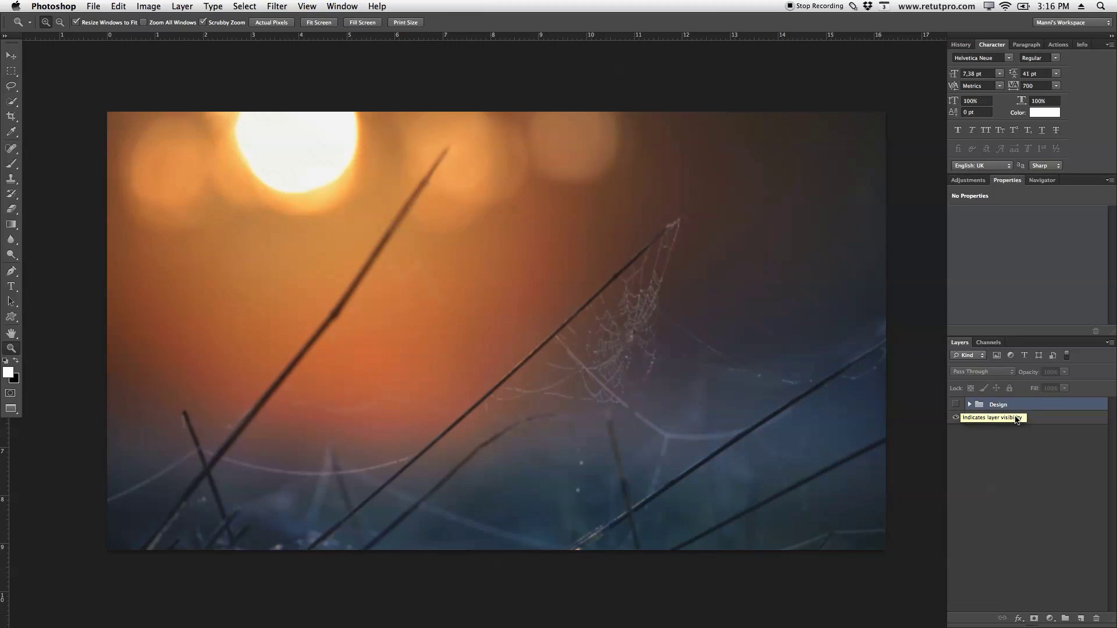
left_click(955, 405)
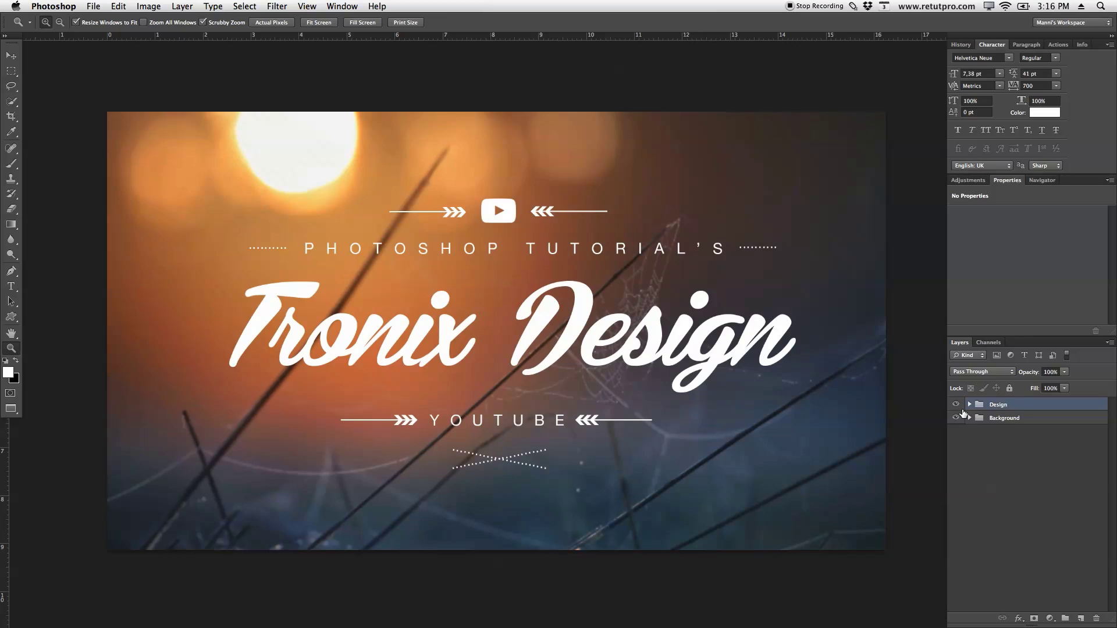
Step: Move the photo layer out of the Background group to the top of the layer stack and rename it "Background"
left_click(969, 418)
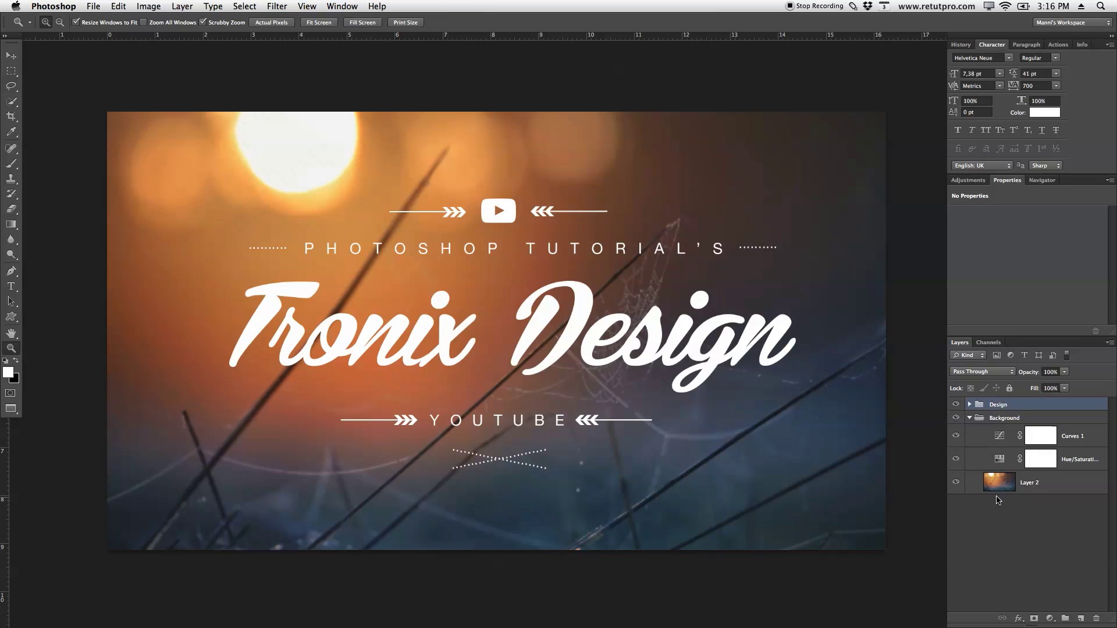
left_click_drag(998, 484, 1023, 402)
double_click(1017, 409)
key("BackSpace")
type("Background")
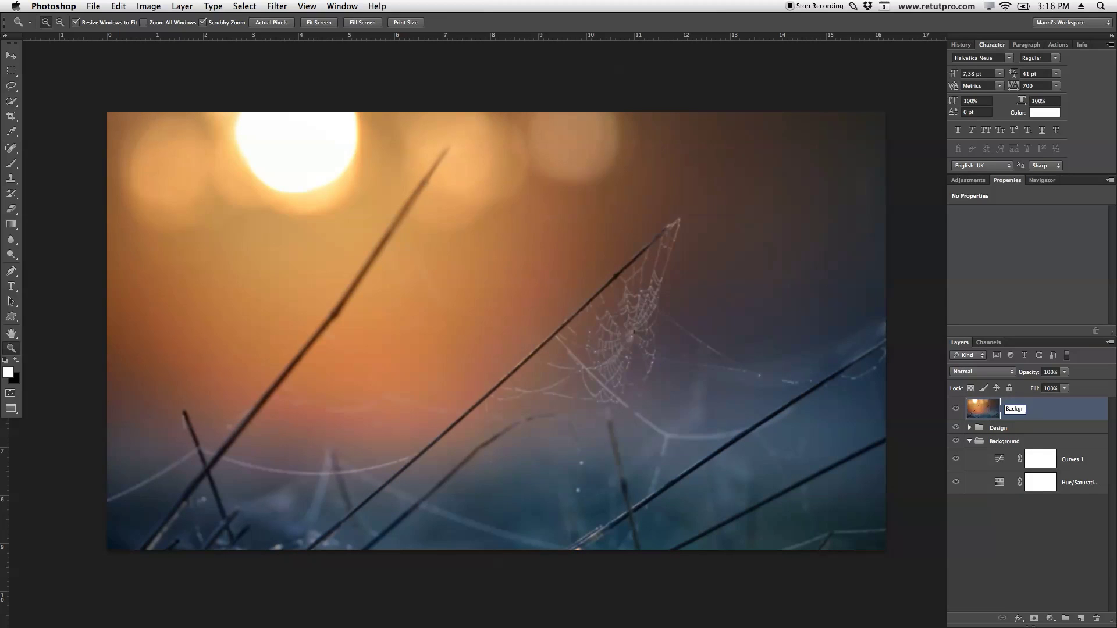
key("Return")
left_click(969, 440)
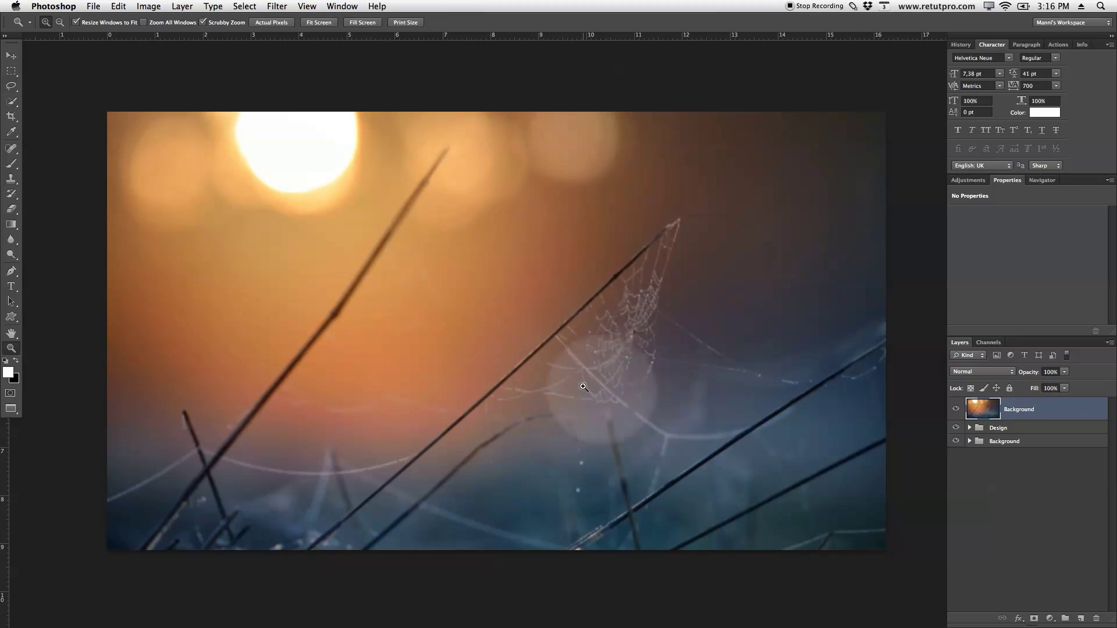
Step: Add a Hue/Saturation adjustment above the Background photo layer and set its saturation to +10
left_click(969, 181)
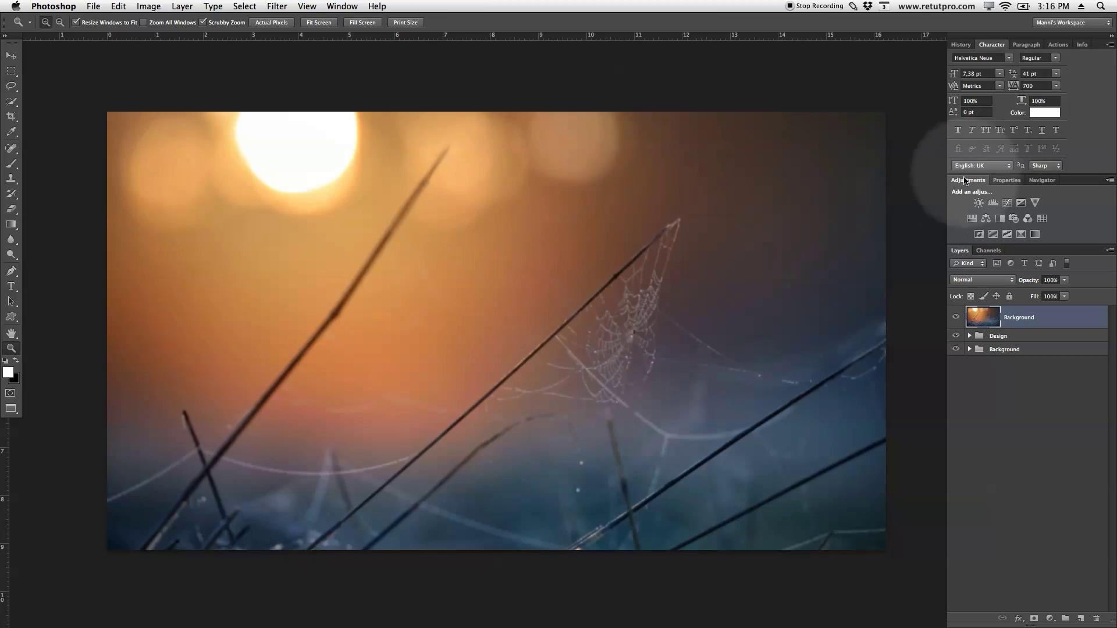
left_click(972, 220)
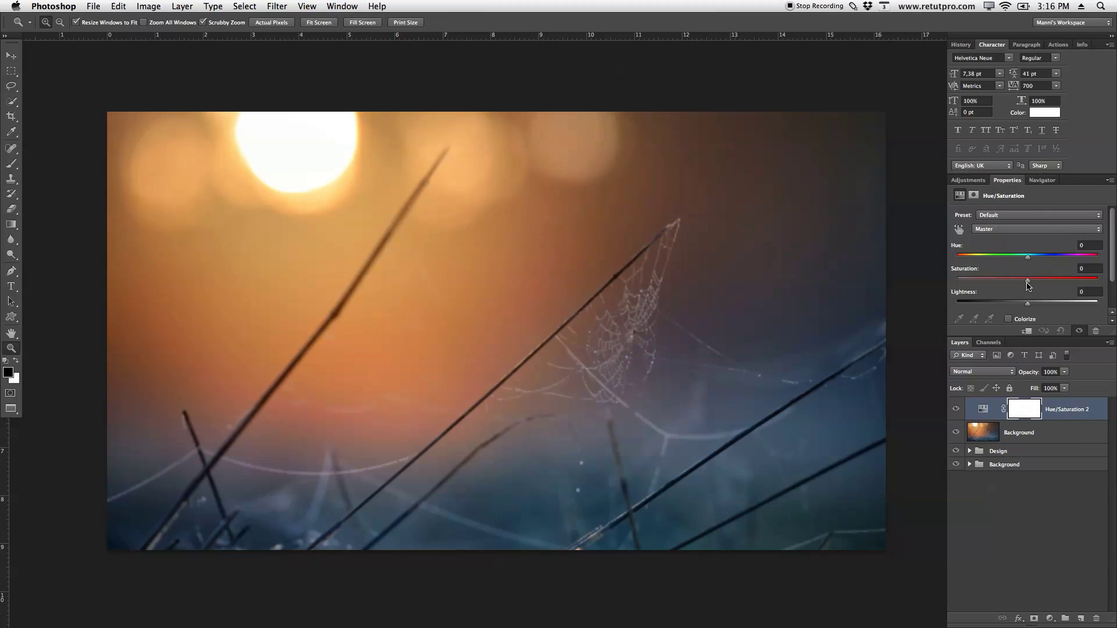
left_click_drag(1028, 284, 1030, 285)
Step: Examine the settings of the existing Hue/Saturation adjustment inside the original Background group
left_click(969, 464)
left_click(997, 512)
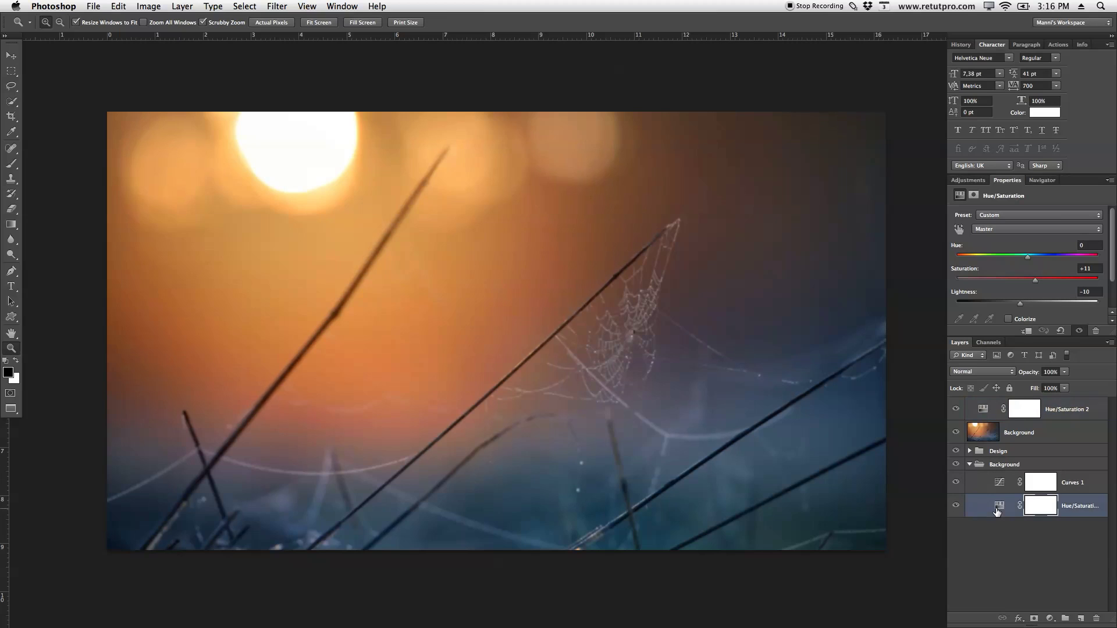
left_click(1013, 302)
left_click(996, 496)
left_click(970, 464)
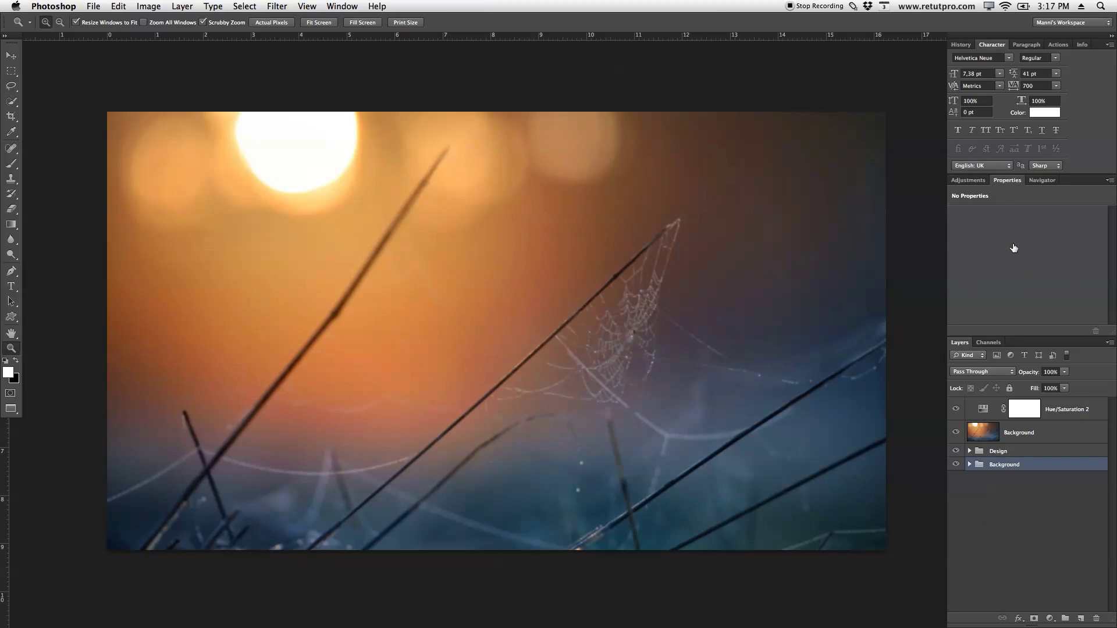
Step: Set the lightness of the new Hue/Saturation adjustment to -10
left_click(985, 413)
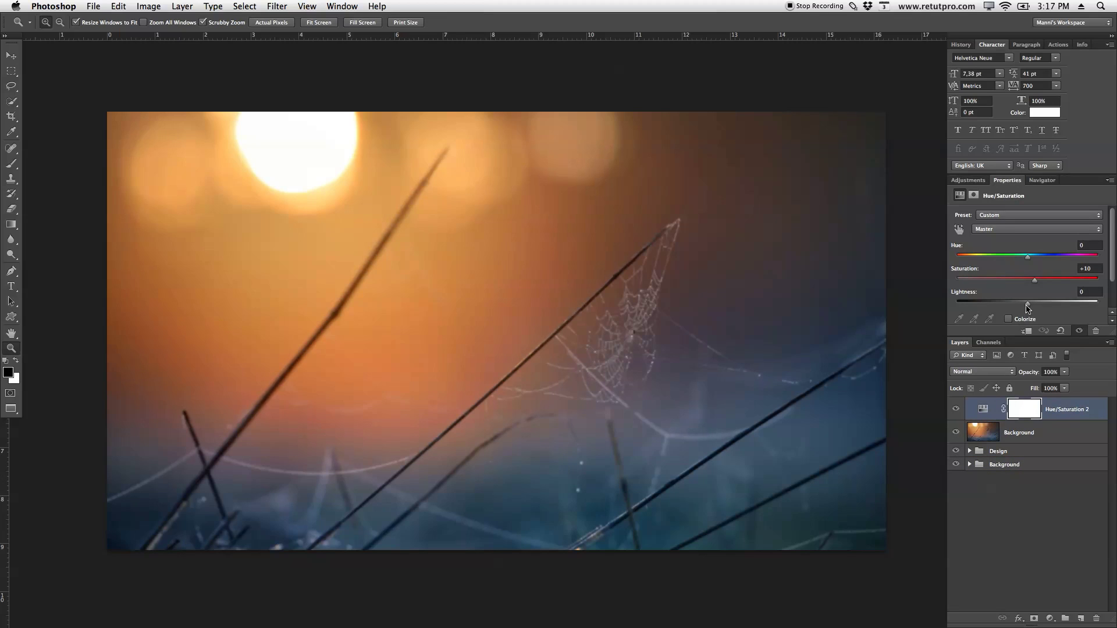
left_click(1029, 307)
left_click_drag(1029, 307, 1025, 309)
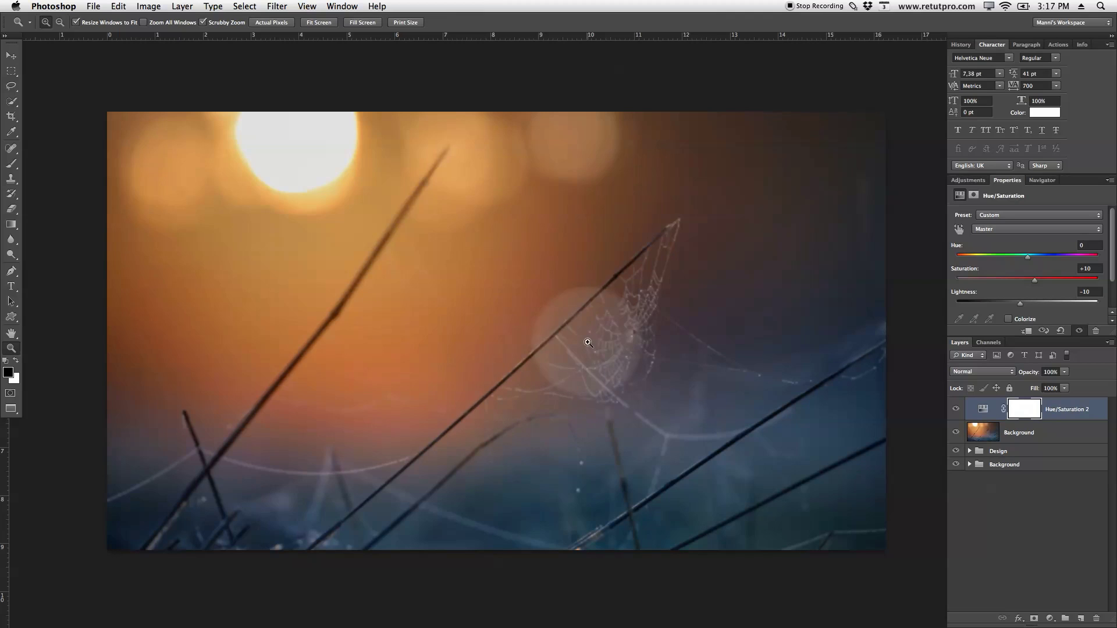
Step: Add a Curves adjustment directly above the Background photo layer and enlarge its settings area to show the whole curve
left_click(1009, 437)
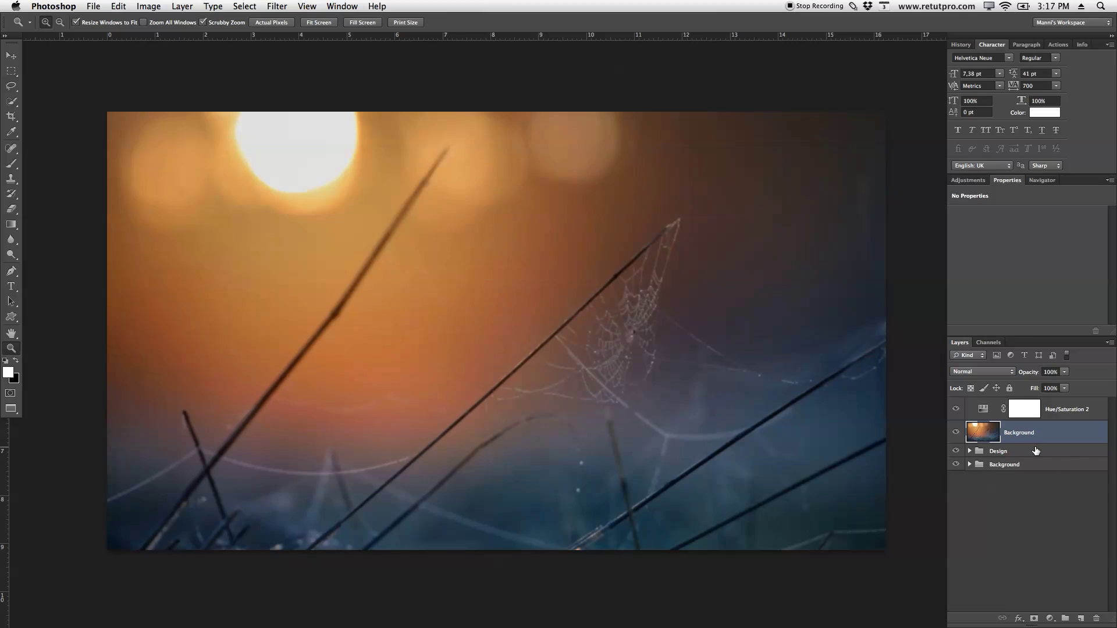
left_click(987, 425)
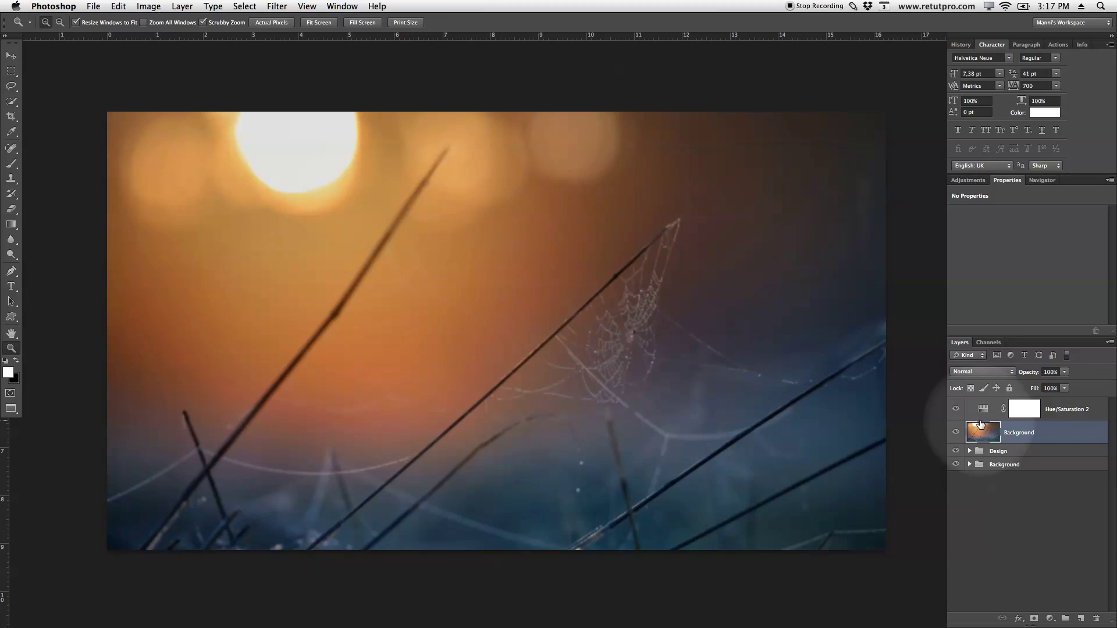
left_click(992, 426)
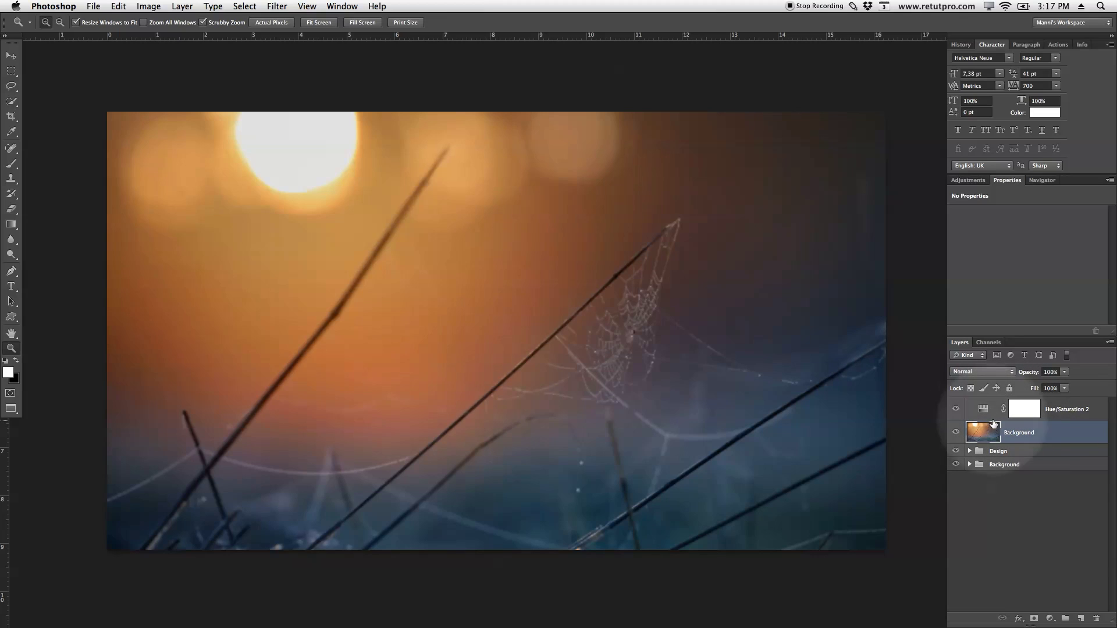
left_click(969, 180)
left_click(1007, 180)
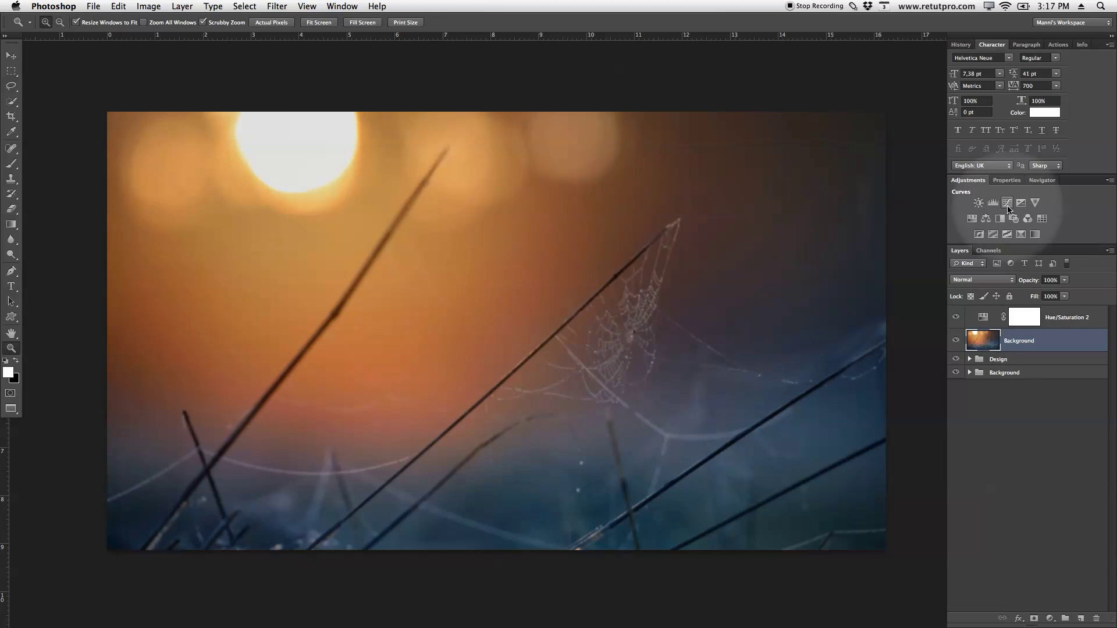
key("super+m")
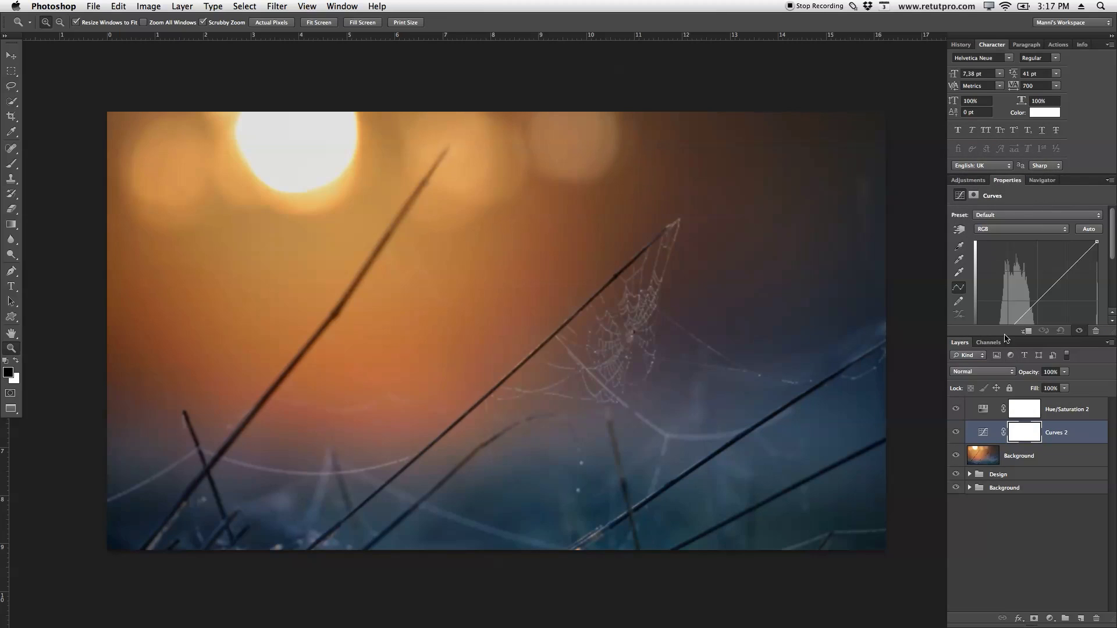
left_click_drag(1010, 337, 1013, 417)
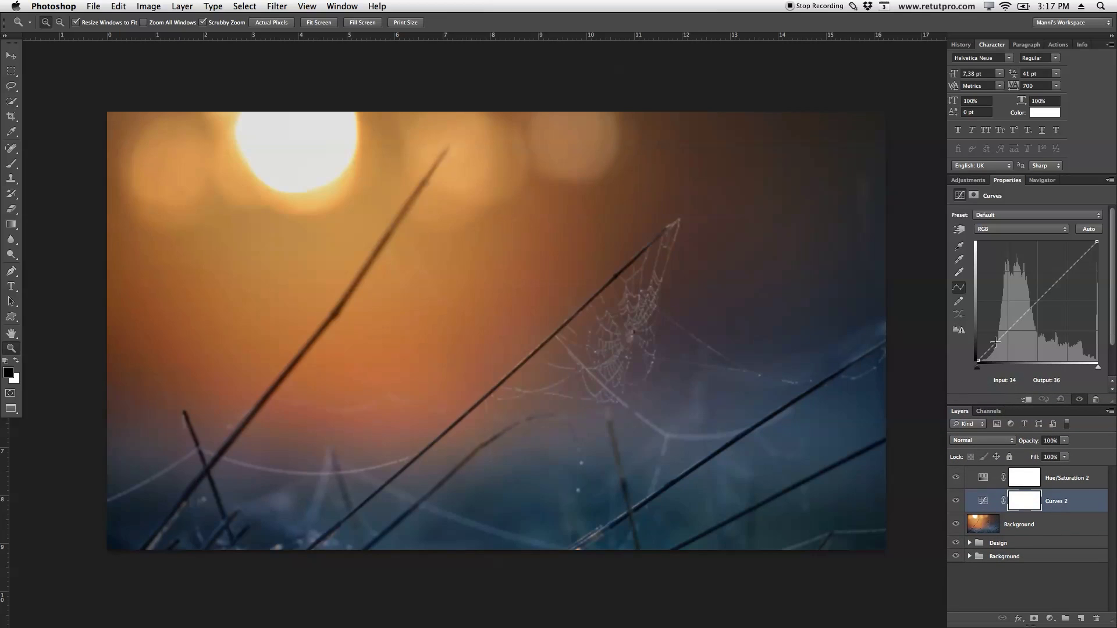
Step: Add a curve point at input 65, output 64, and raise the black point to output 40 for a faded look
left_click(1008, 330)
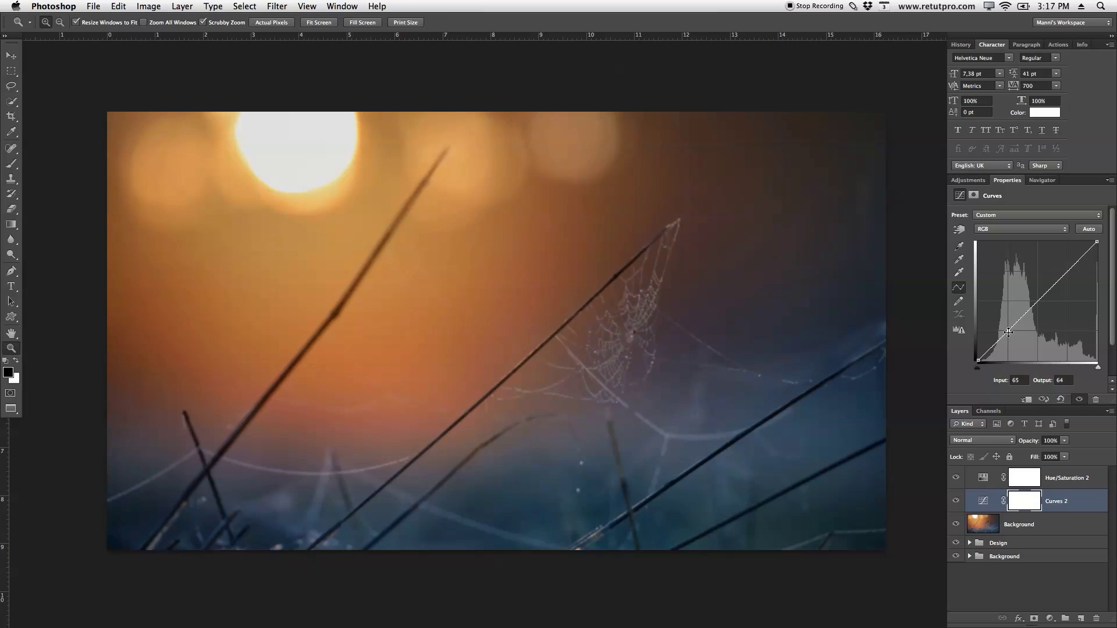
left_click(978, 360)
left_click_drag(978, 360, 973, 347)
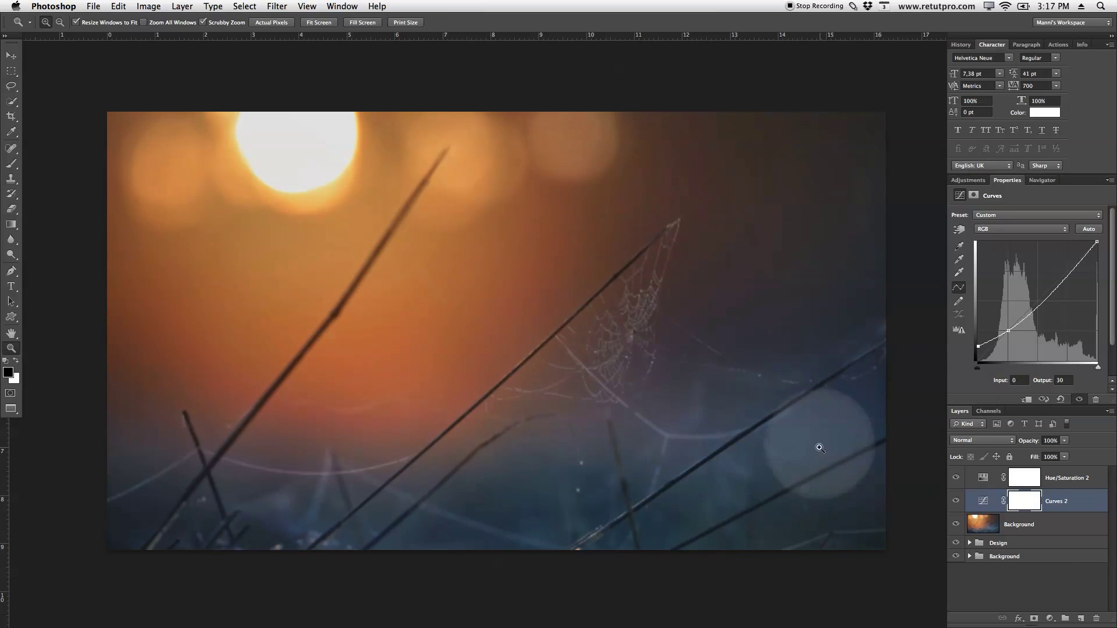
left_click_drag(980, 348, 978, 342)
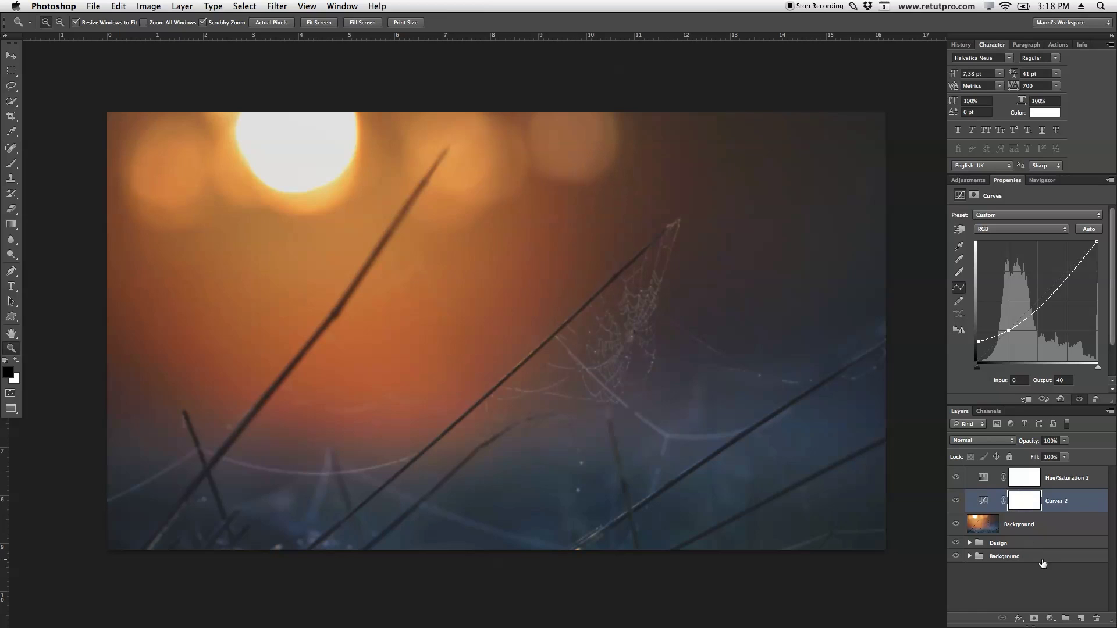
Step: Group the Background photo layer with its Curves and Hue/Saturation adjustments and name the group "Background"
left_click(1071, 521)
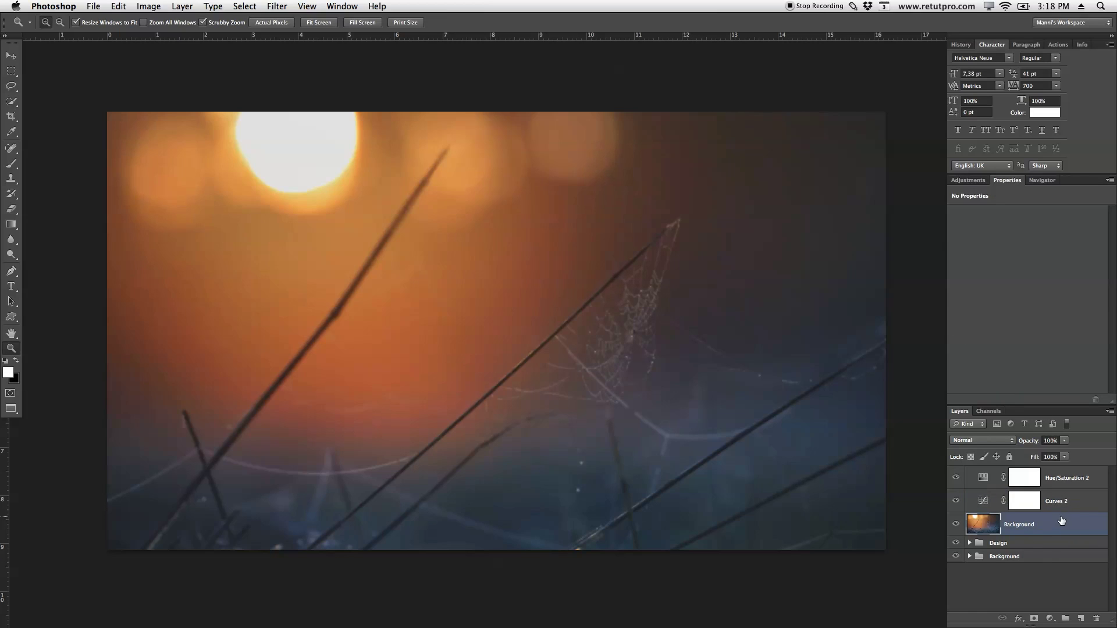
left_click(1077, 495, "shift")
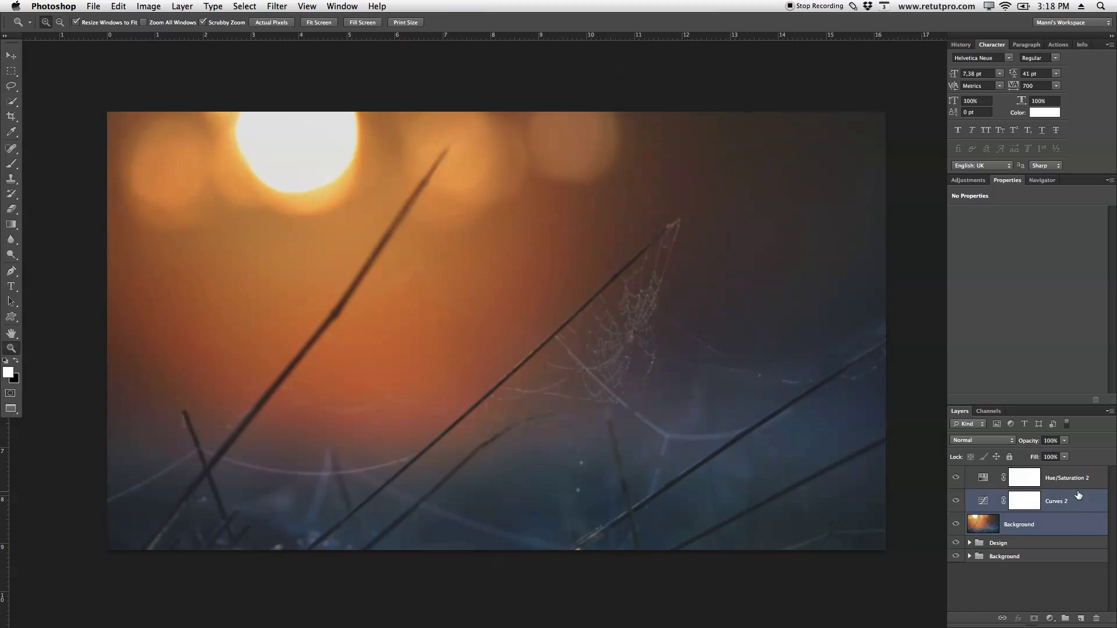
left_click(1079, 482, "shift")
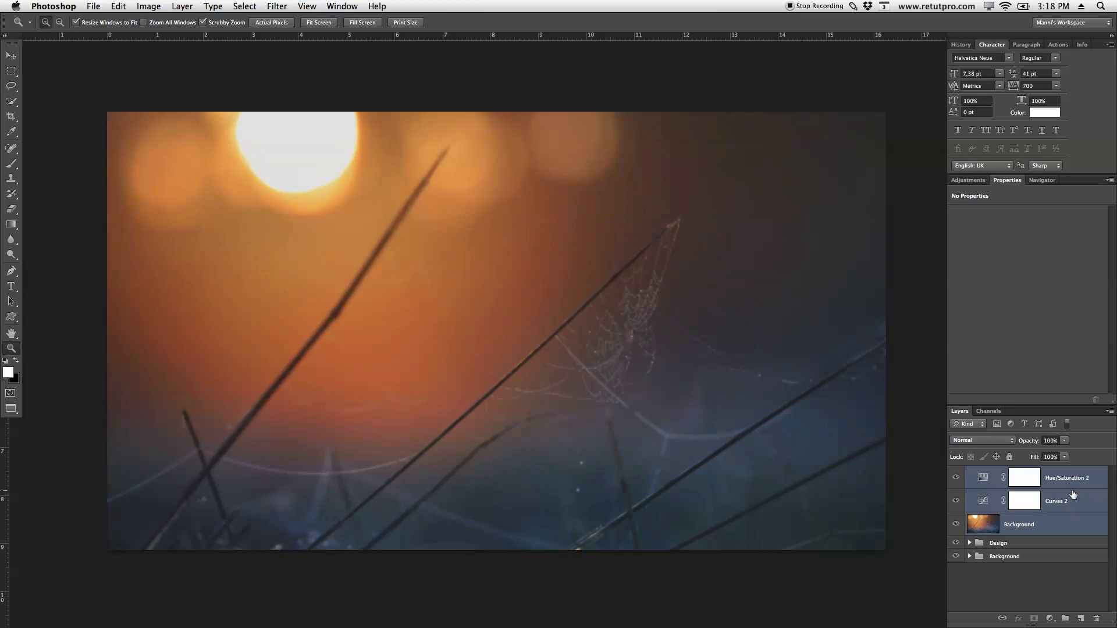
key("super+g")
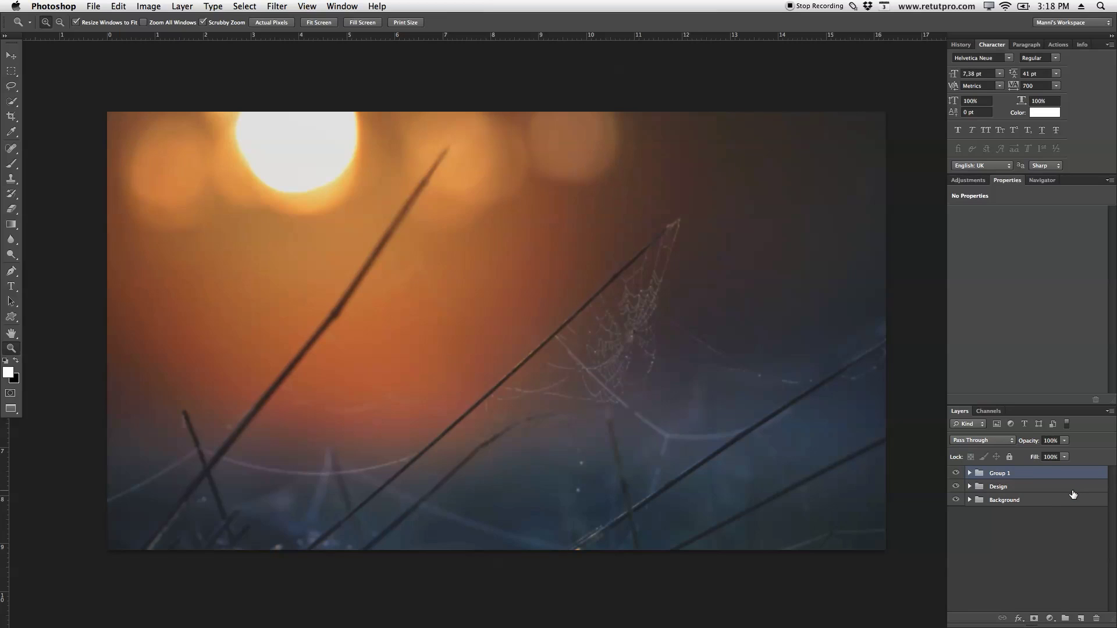
double_click(995, 473)
type("Background")
key("Return")
Step: Review the new Background group's contents and compare the photo with and without its two adjustments
left_click(969, 473)
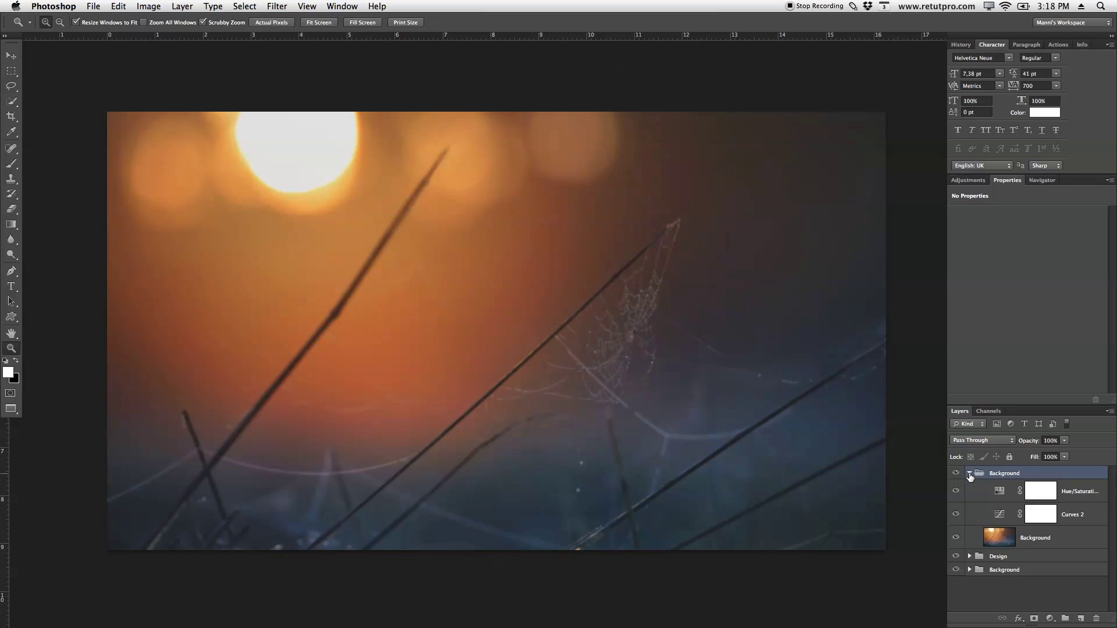
left_click(969, 473)
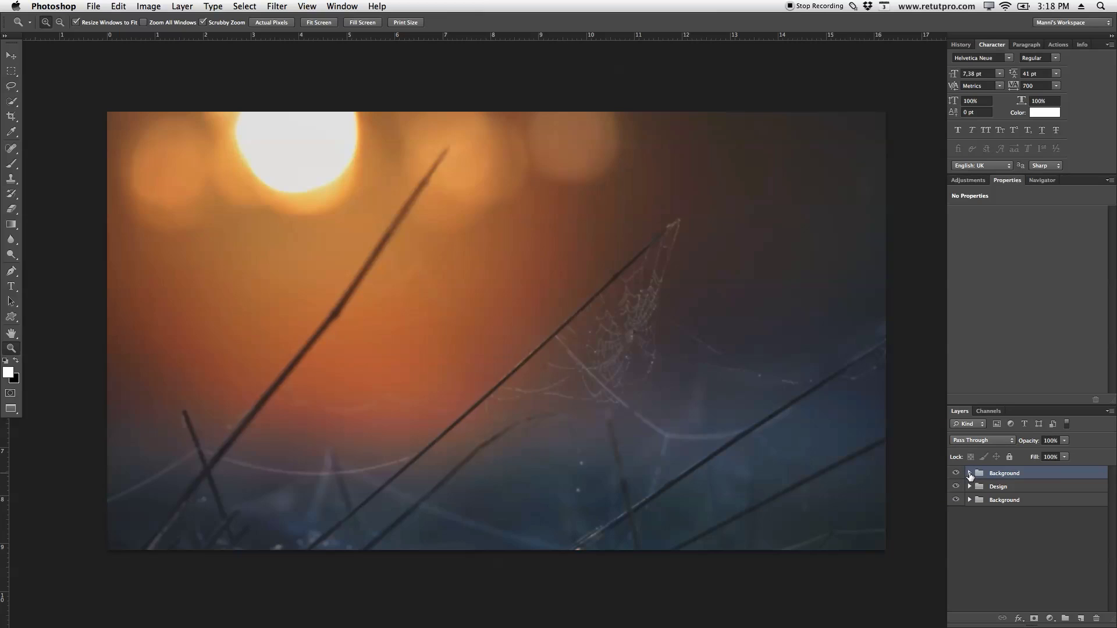
left_click(969, 474)
left_click(957, 491)
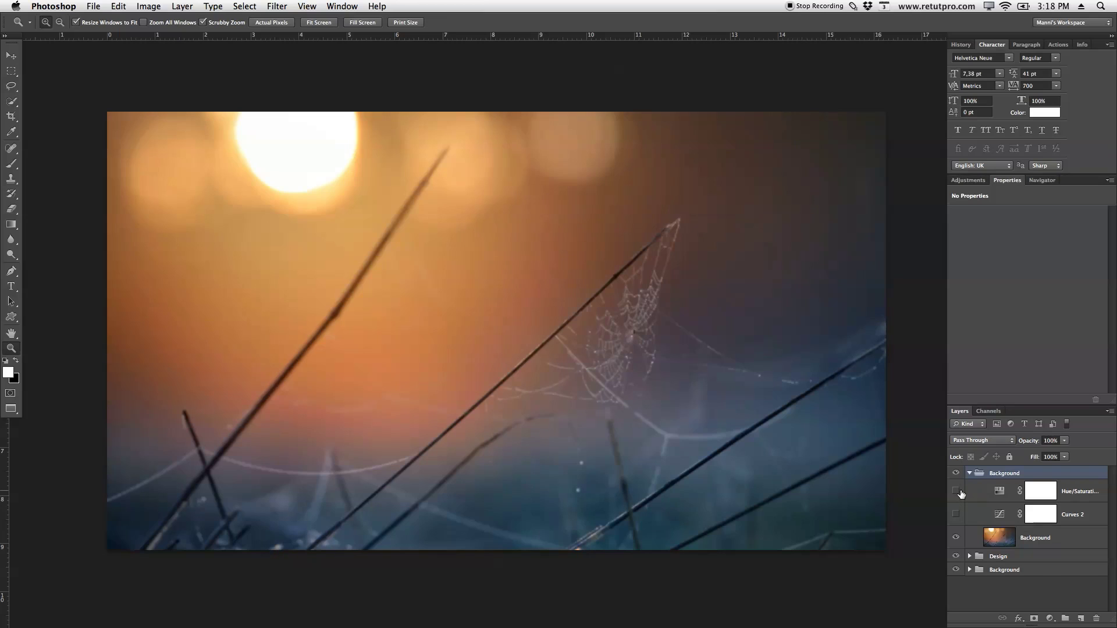
left_click(955, 514)
left_click(955, 491)
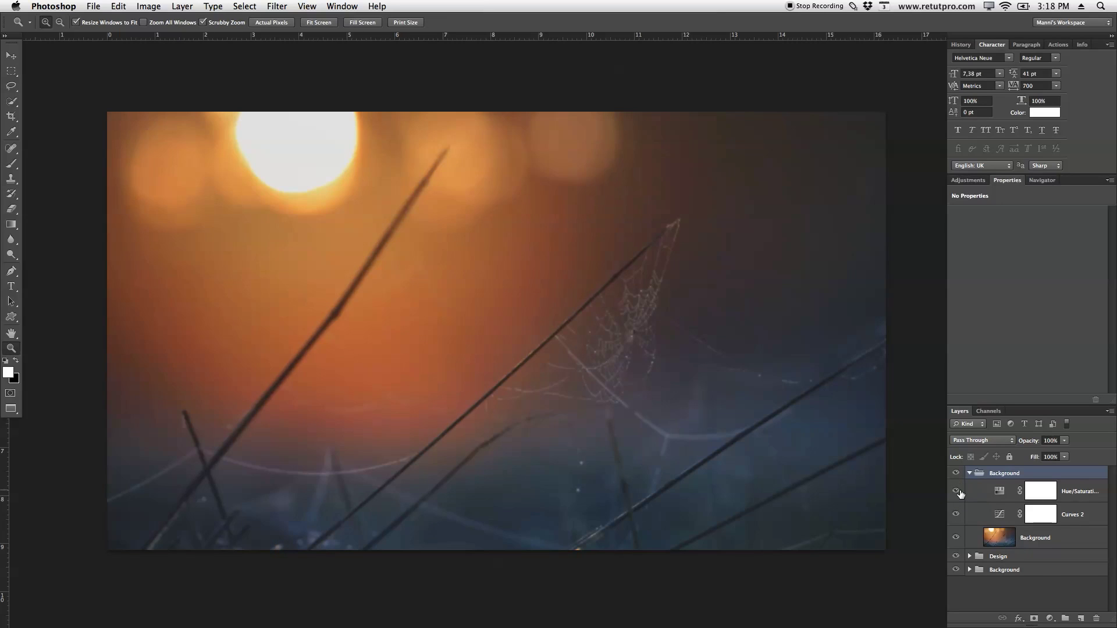
left_click(956, 491)
left_click(956, 490)
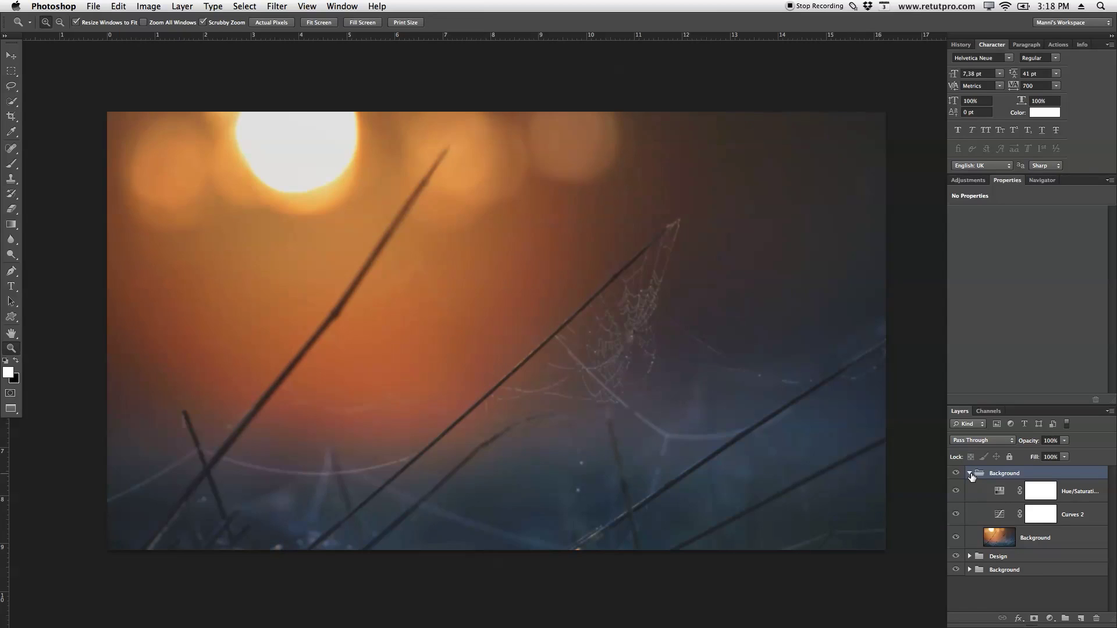
left_click(970, 474)
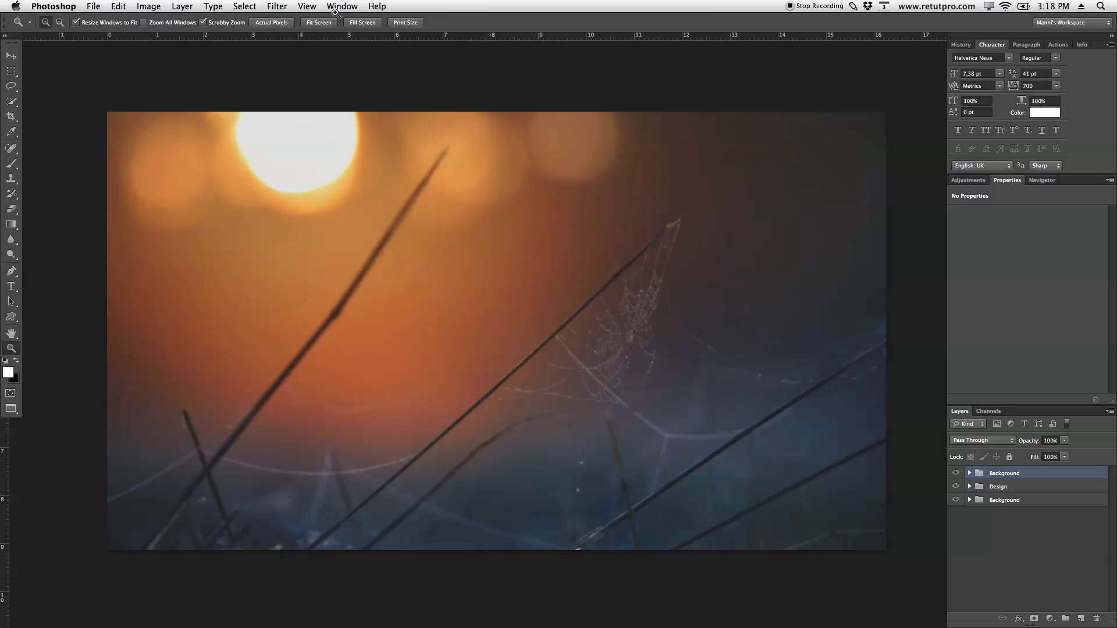
Step: Add a vertical guide at 50% of the canvas
left_click(310, 5)
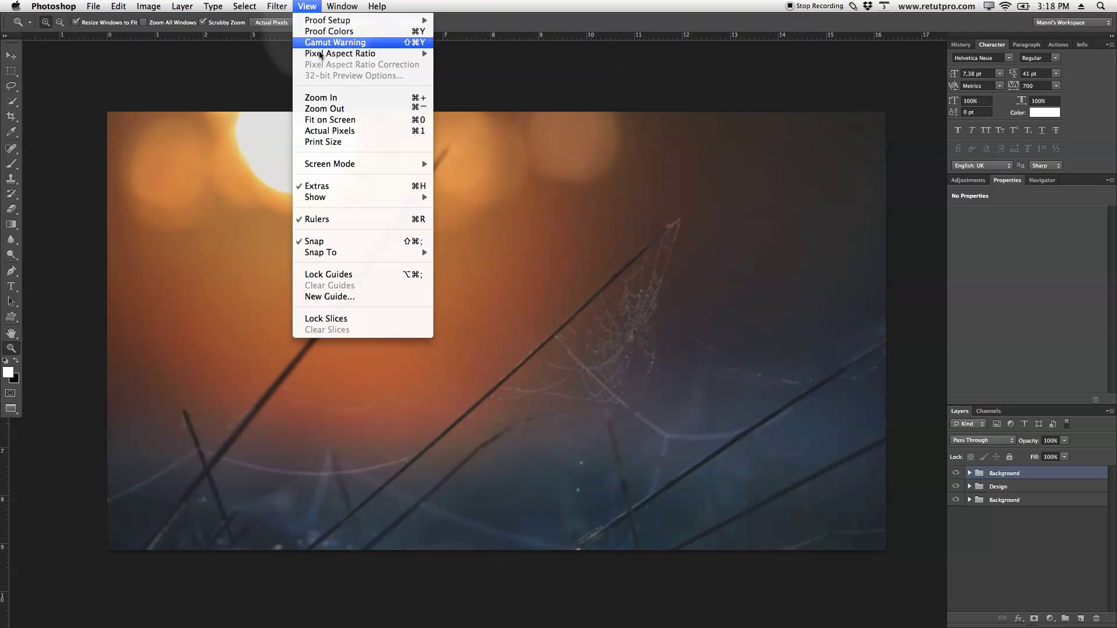
left_click(329, 297)
type("50%")
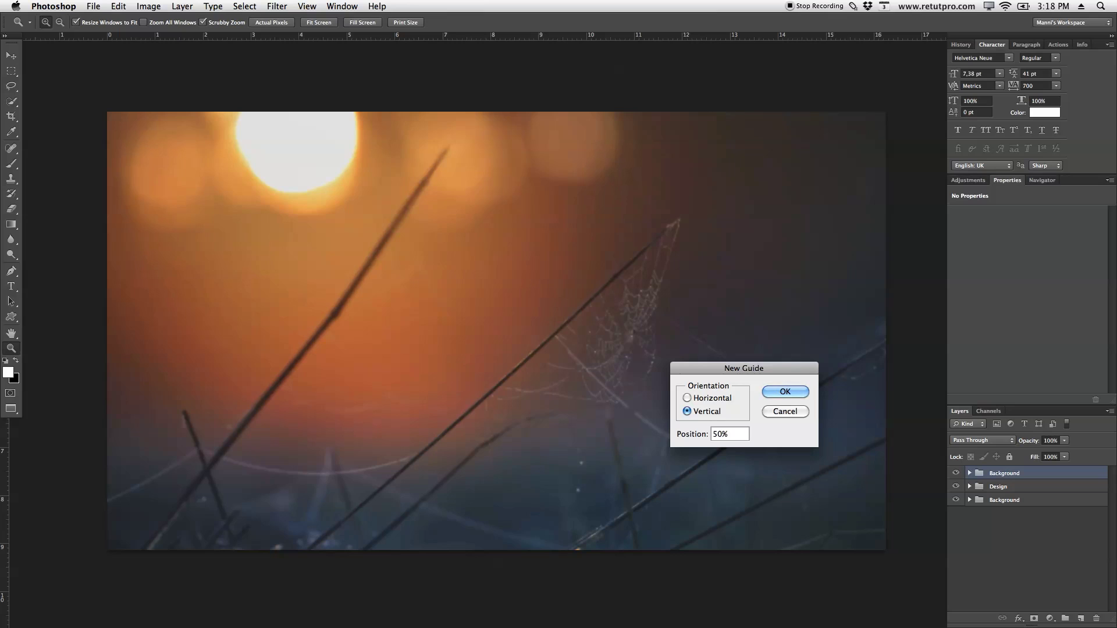
key("Return")
Step: Add a horizontal guide at 50% of the canvas
left_click(306, 6)
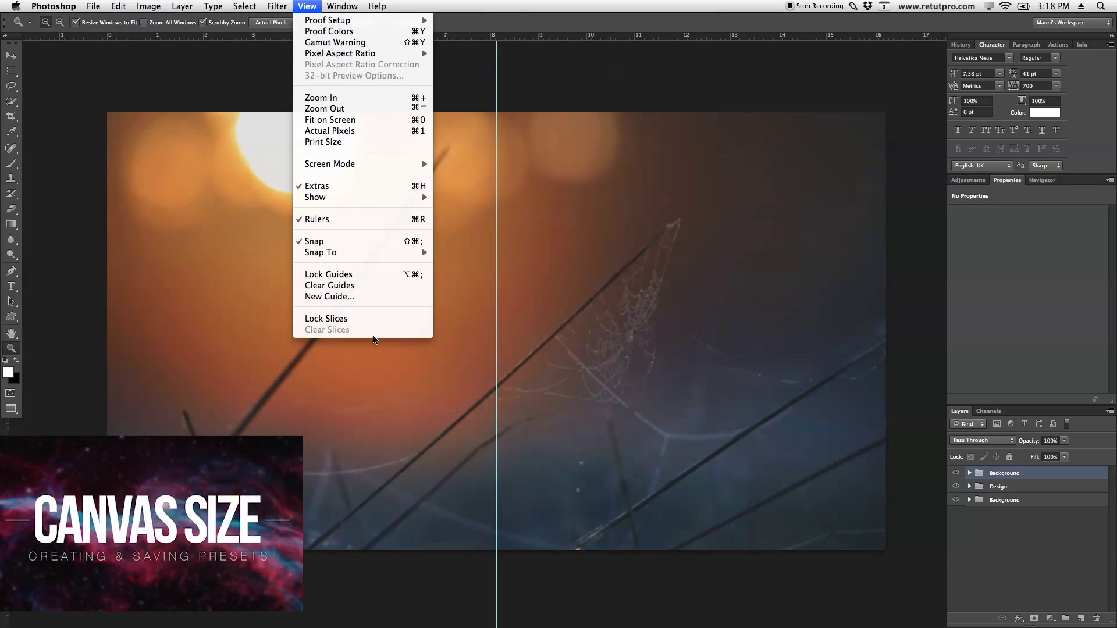
left_click(329, 297)
left_click(718, 400)
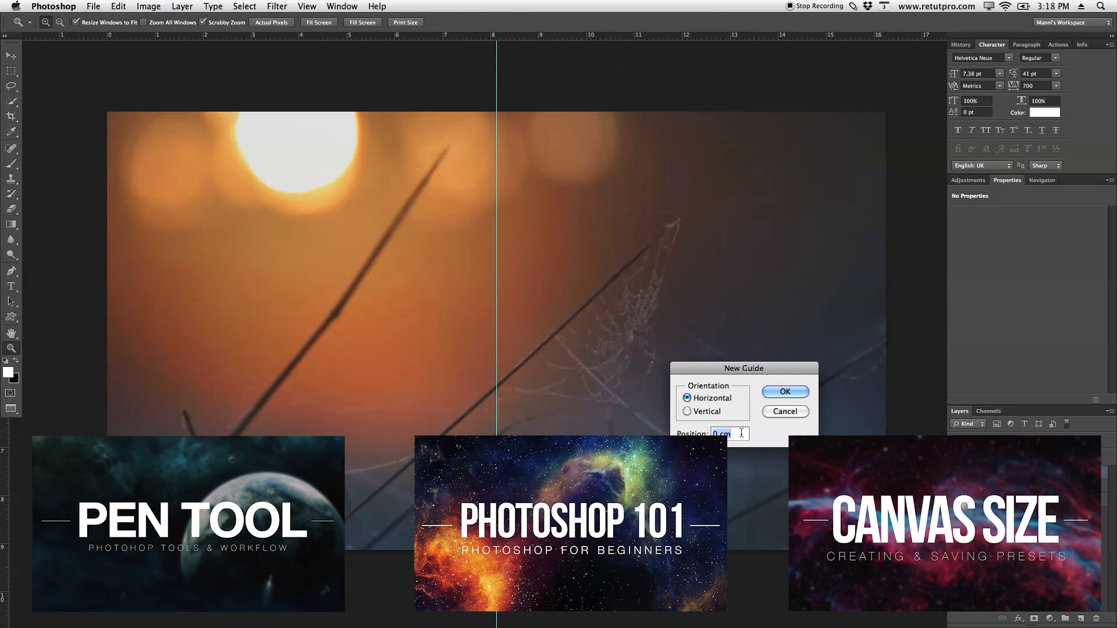
type("50%")
key("Return")
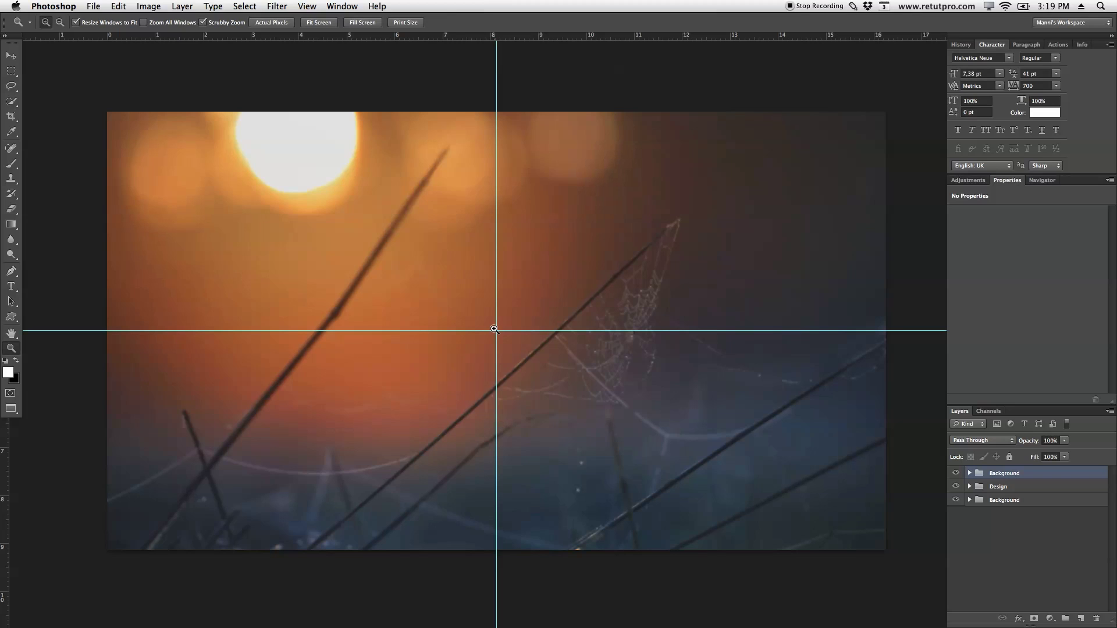
Step: Create a wide text box across the middle of the canvas and enter the title "Tronix Design"
left_click(14, 286)
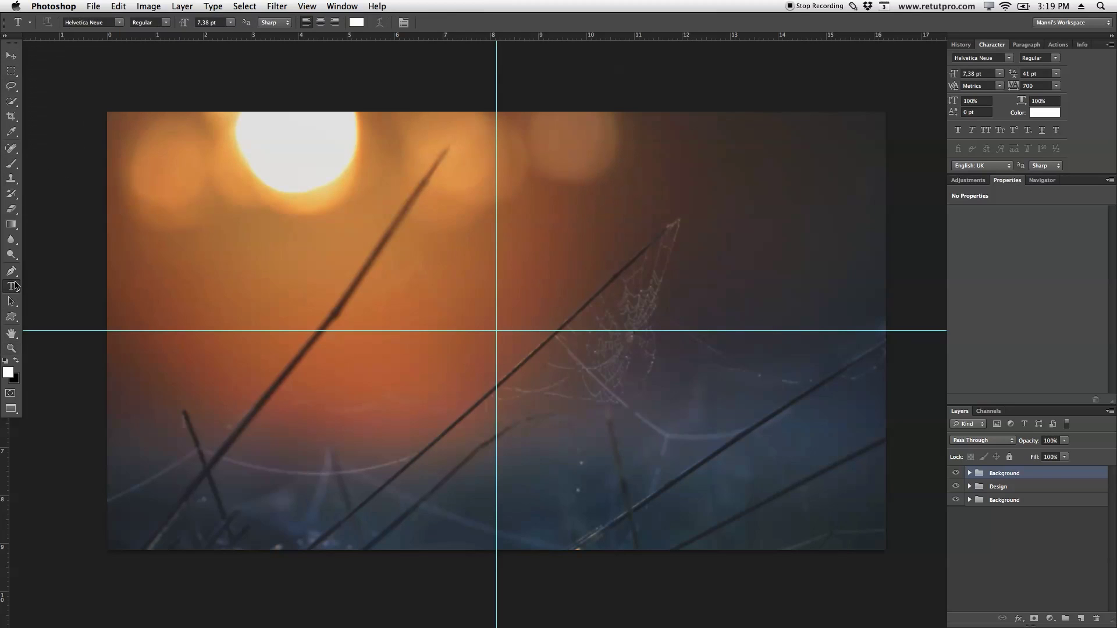
left_click_drag(595, 430, 847, 425)
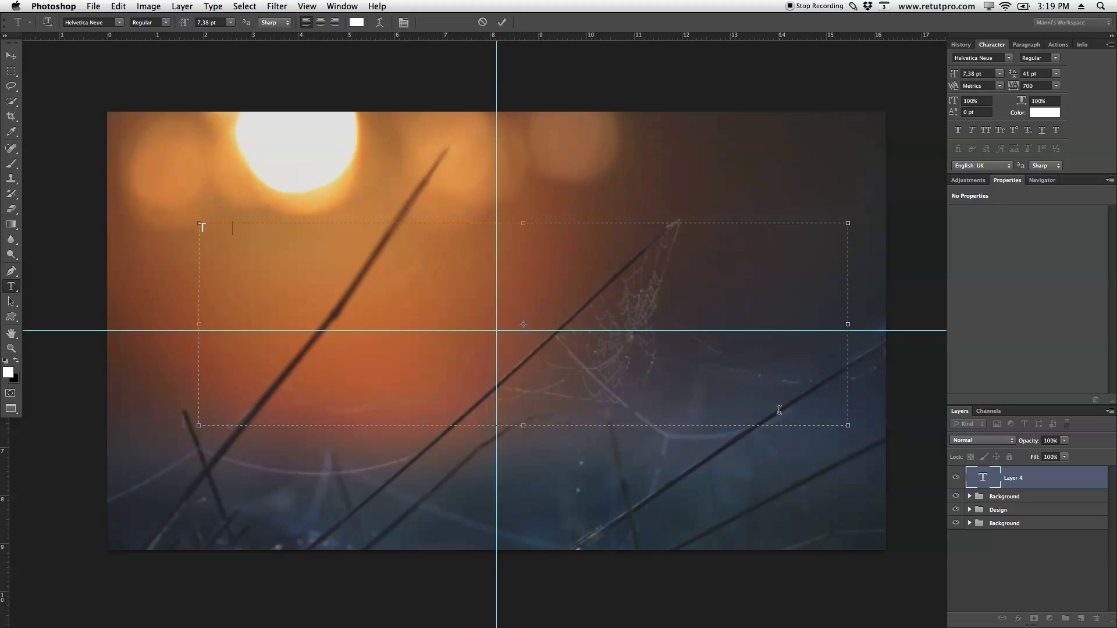
type("DESIGN")
key("super+a")
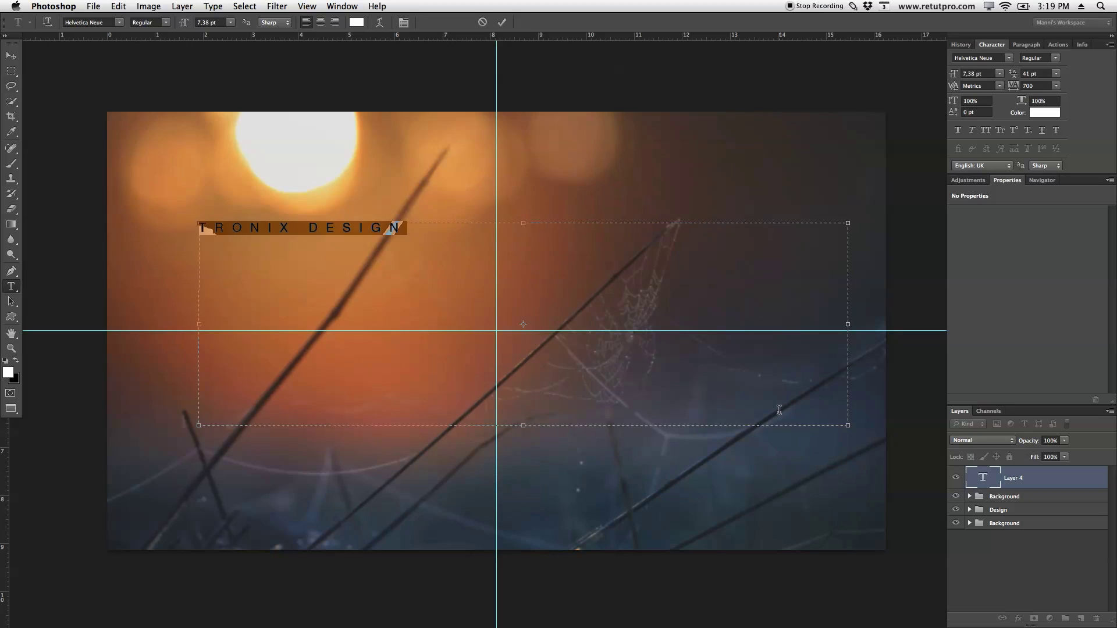
type("t")
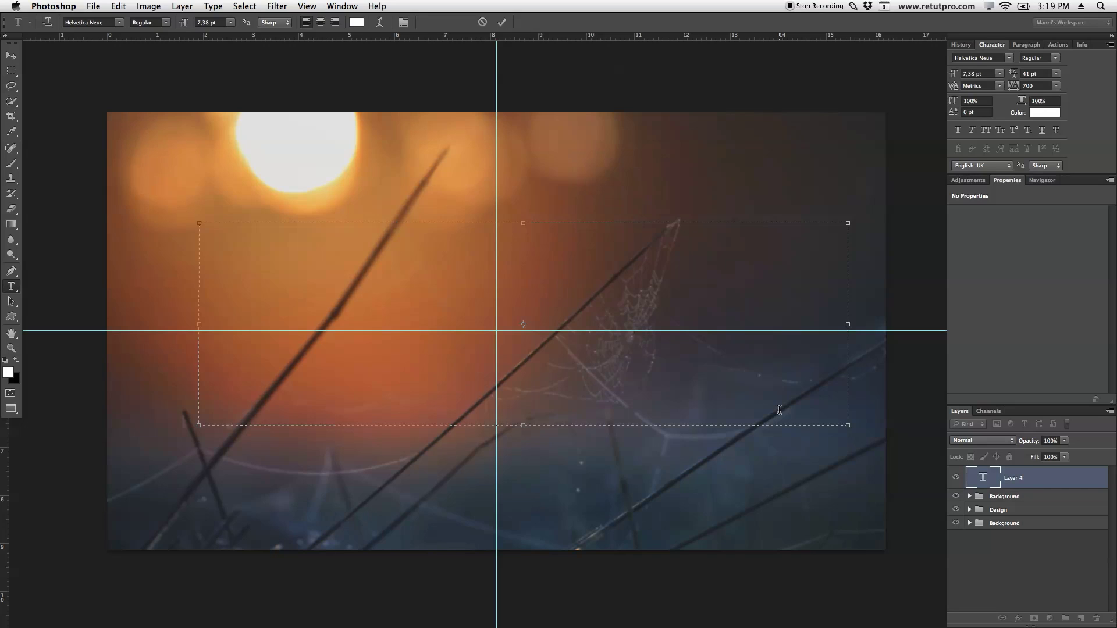
type("ronix Desigbn")
left_click(383, 228)
key("BackSpace")
Step: Change the font of the whole title to Bira PERSONAL USE ONLY
left_click_drag(388, 228, 195, 225)
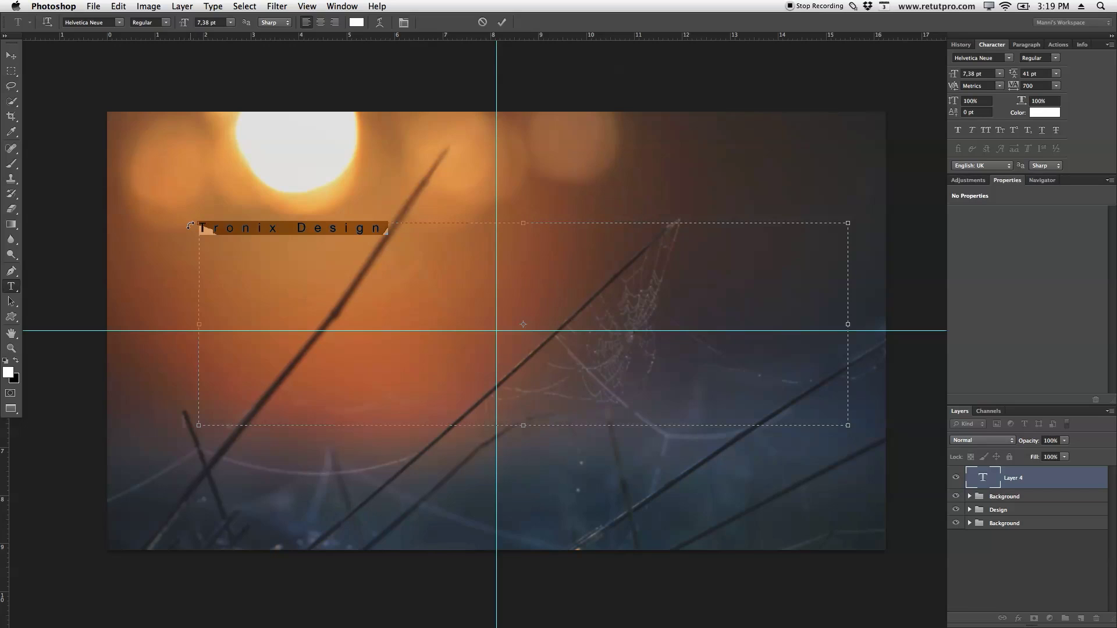
left_click(110, 25)
left_click(120, 23)
scroll(122, 29, "up", 3)
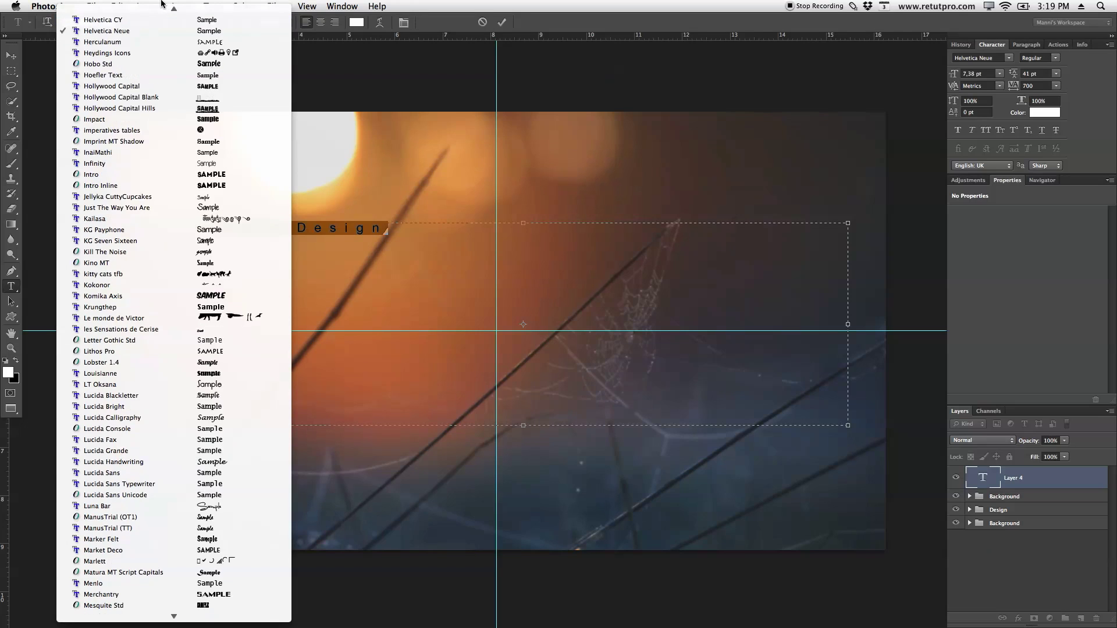
scroll(148, 70, "up", 20)
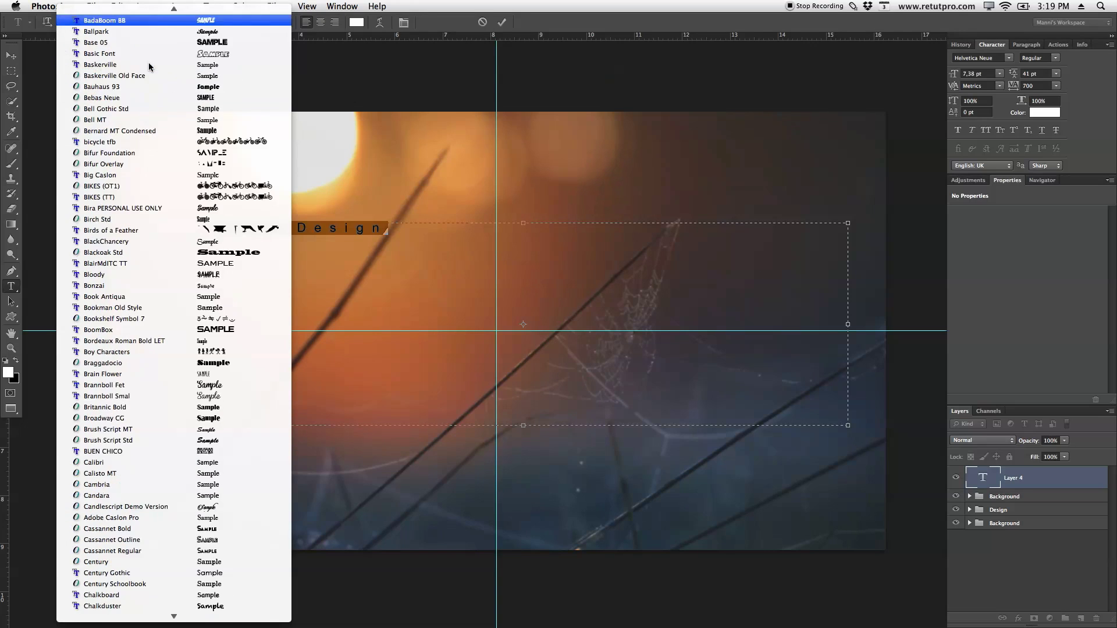
left_click(121, 283)
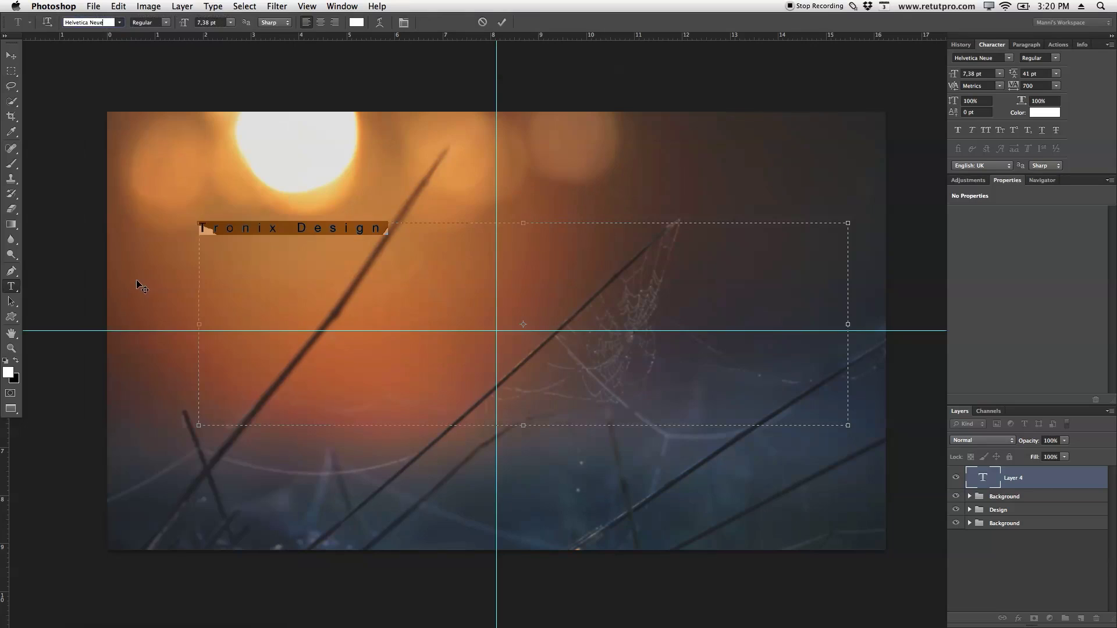
left_click_drag(376, 234, 199, 233)
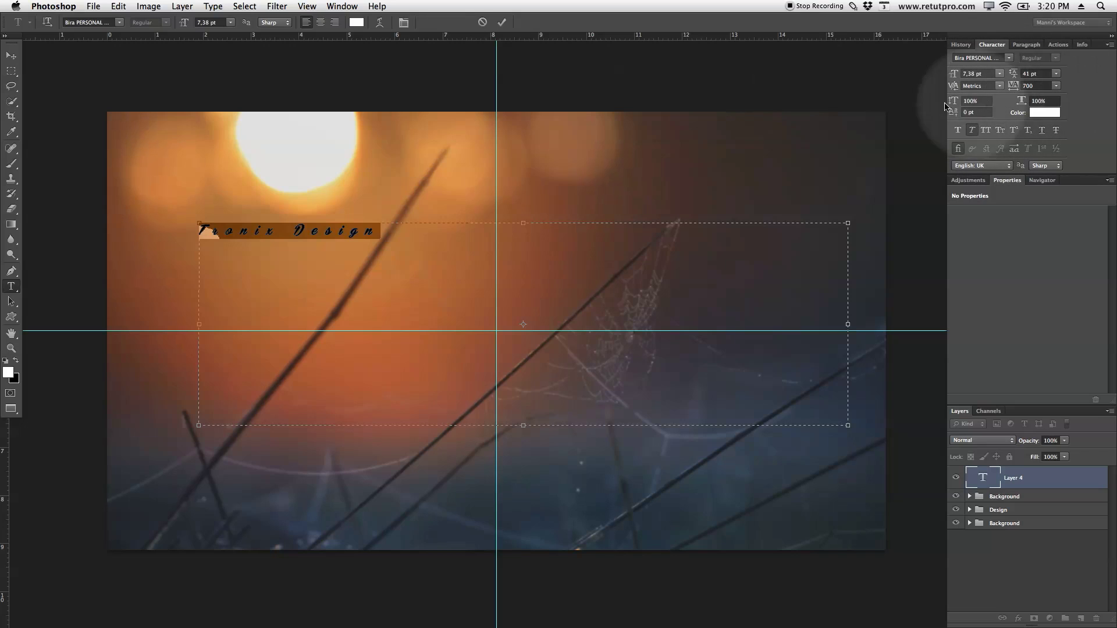
Step: Set the title's tracking to 0 and its font size to 60,38 pt
left_click(340, 6)
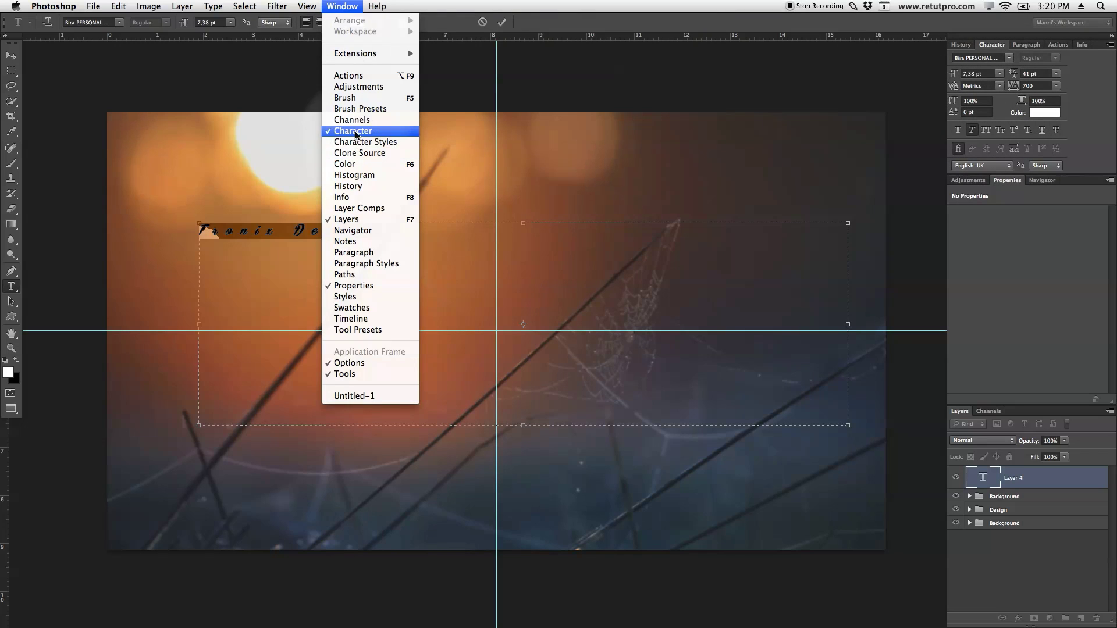
left_click(1043, 142)
left_click(972, 130)
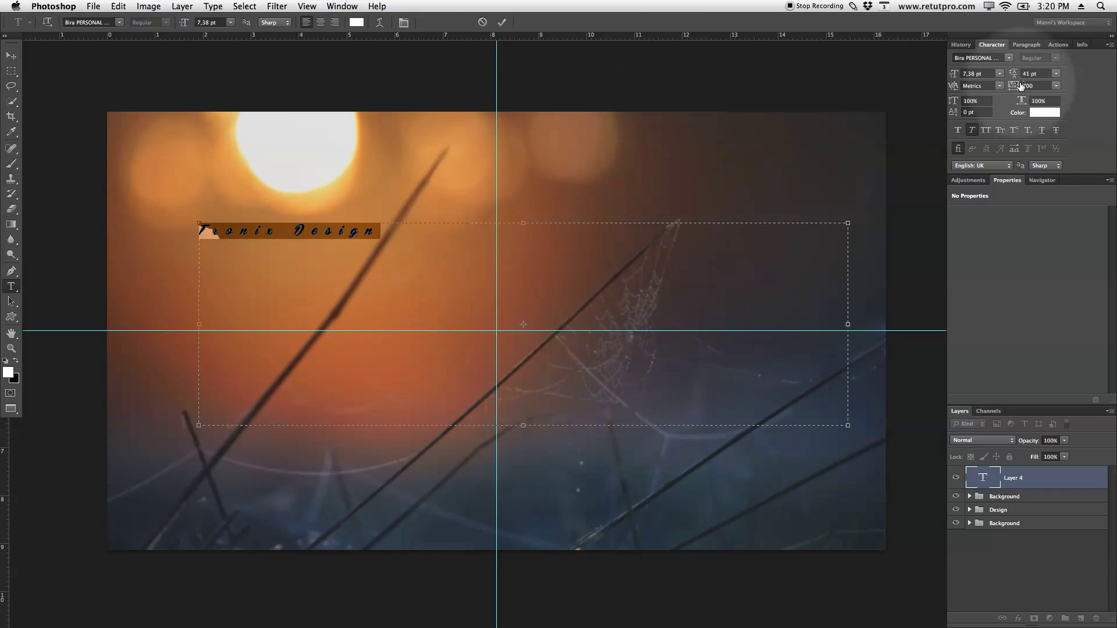
left_click(1040, 88)
type("0")
key("Return")
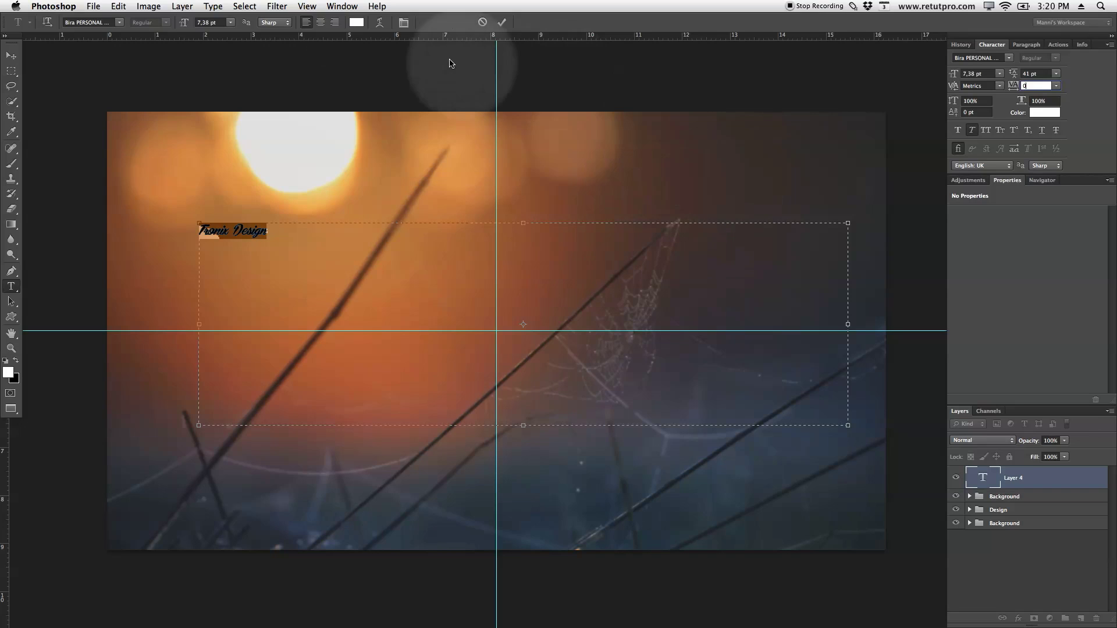
left_click_drag(953, 75, 983, 75)
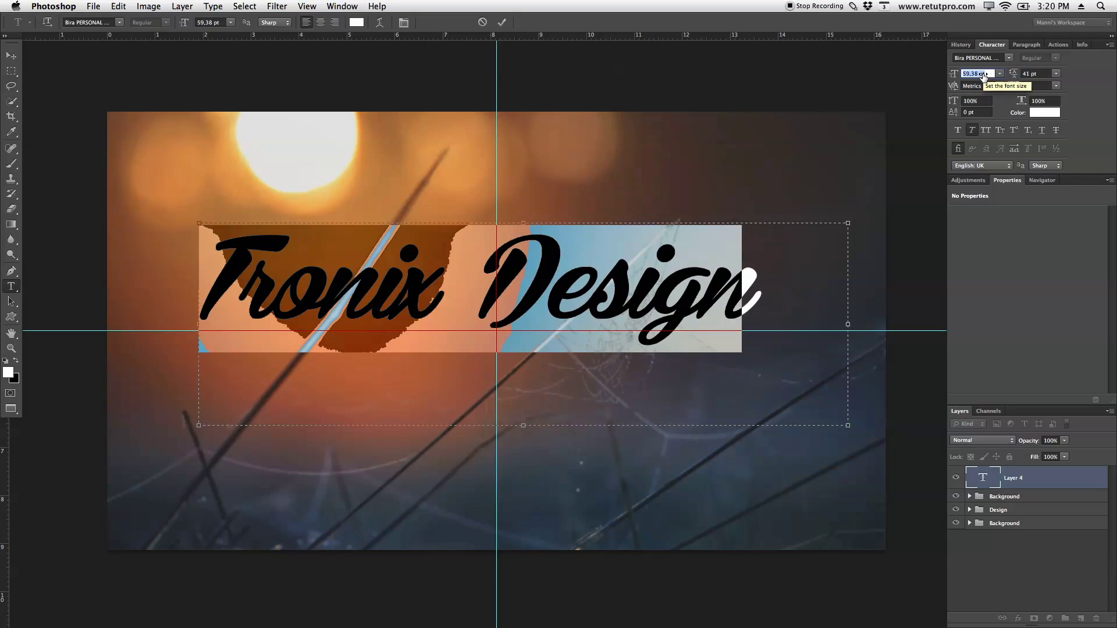
key("Tab")
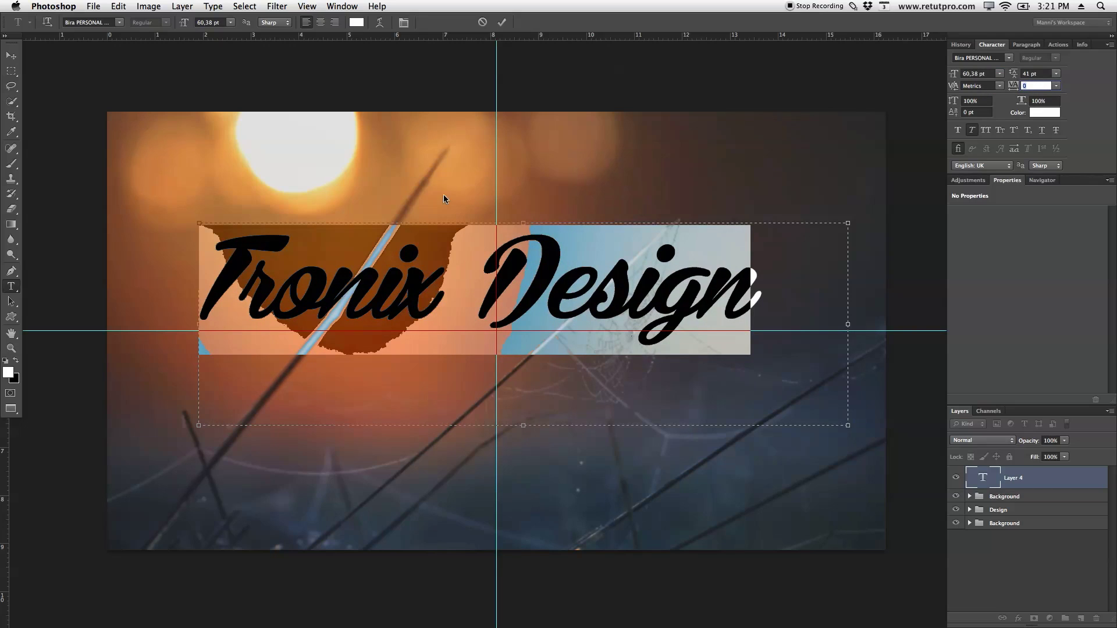
Step: Set the title's colour to white, commit the text and move it down onto the intersection of the centre guides
left_click(356, 23)
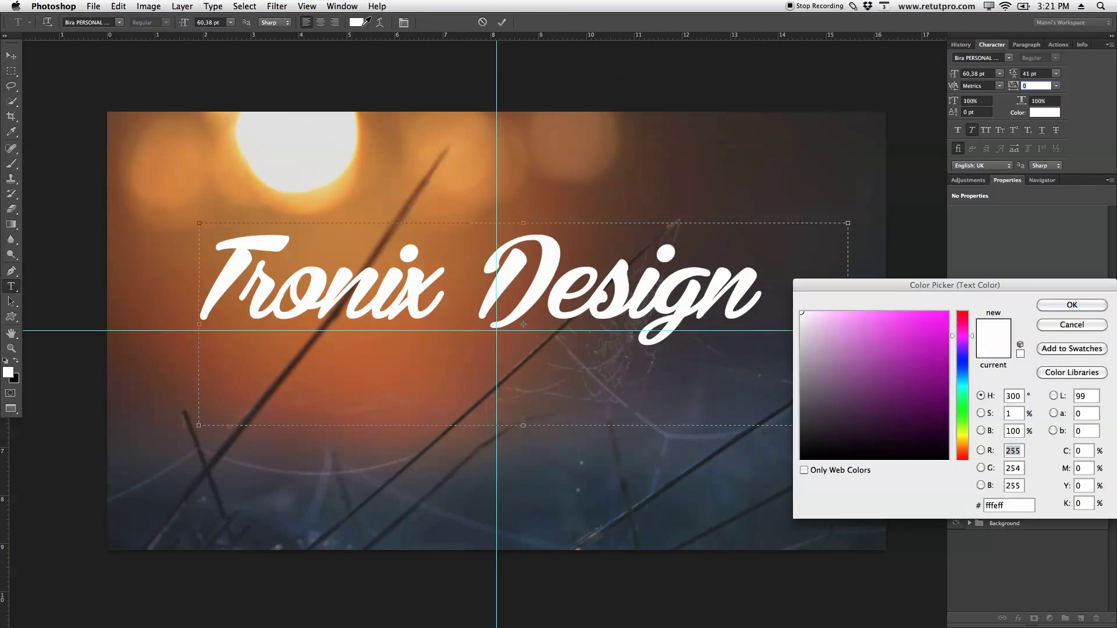
left_click(801, 312)
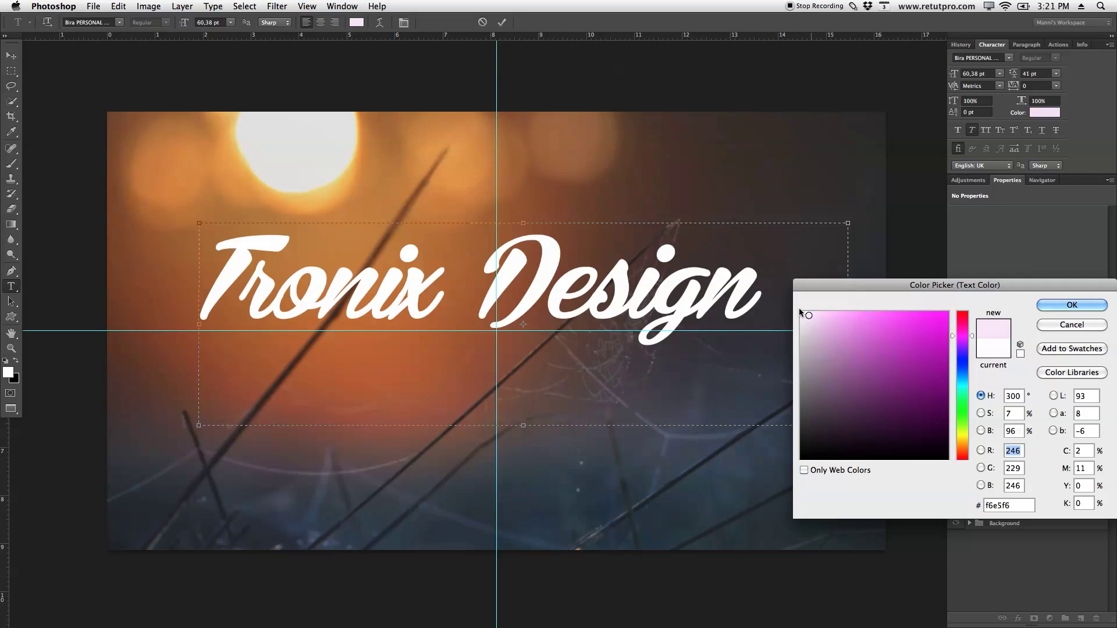
left_click(1099, 303)
left_click(500, 23)
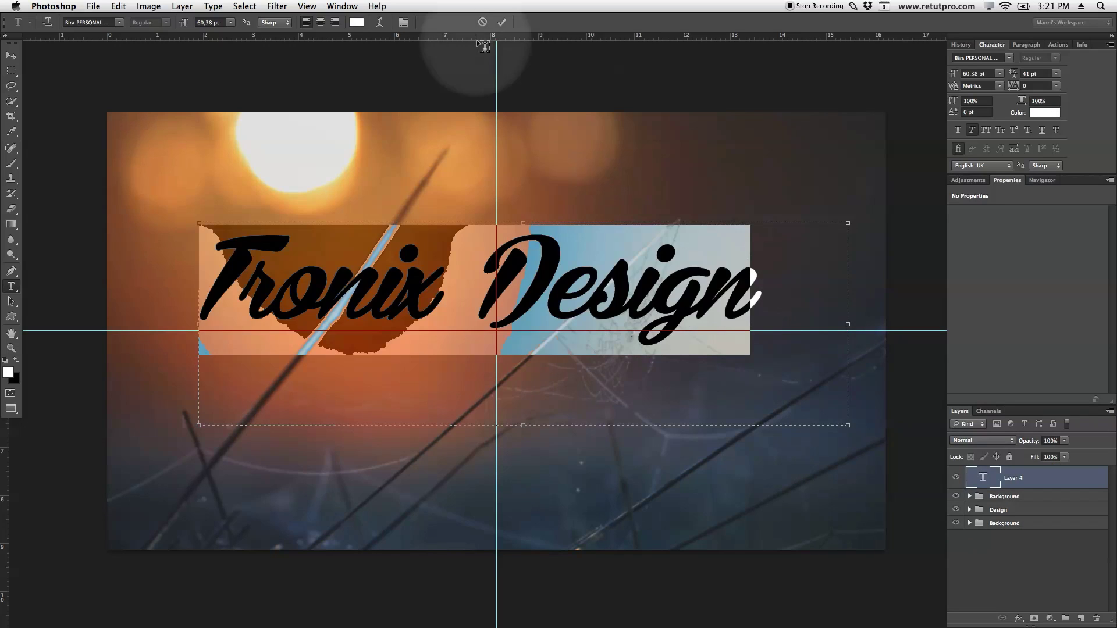
left_click(11, 55)
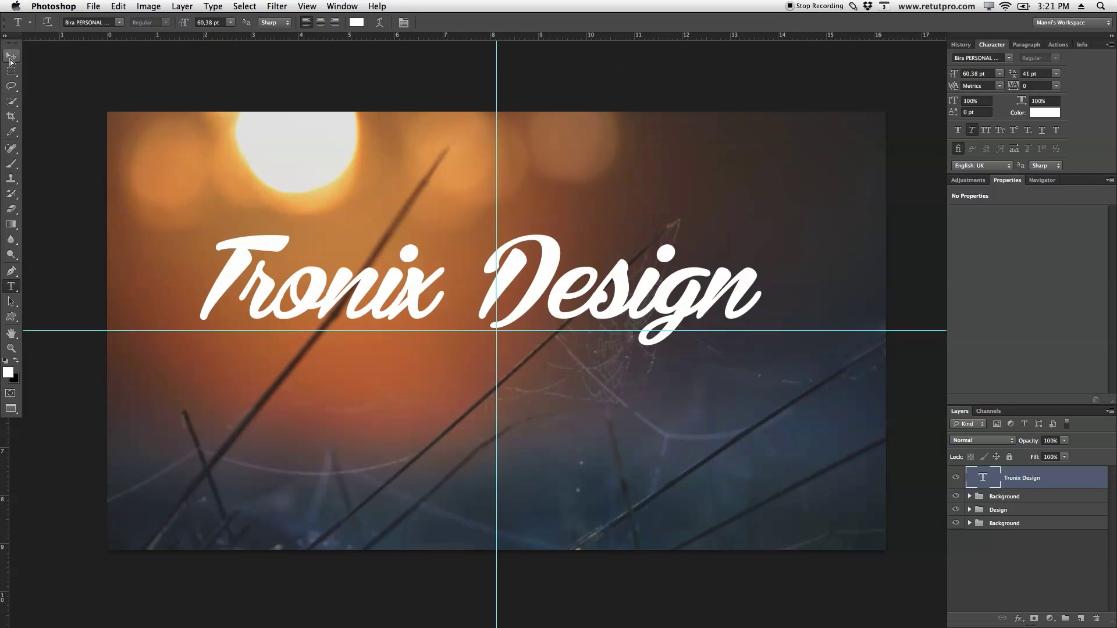
mouse_move(494, 282)
left_mouse_down()
mouse_move(512, 312)
mouse_move(505, 300)
left_mouse_up()
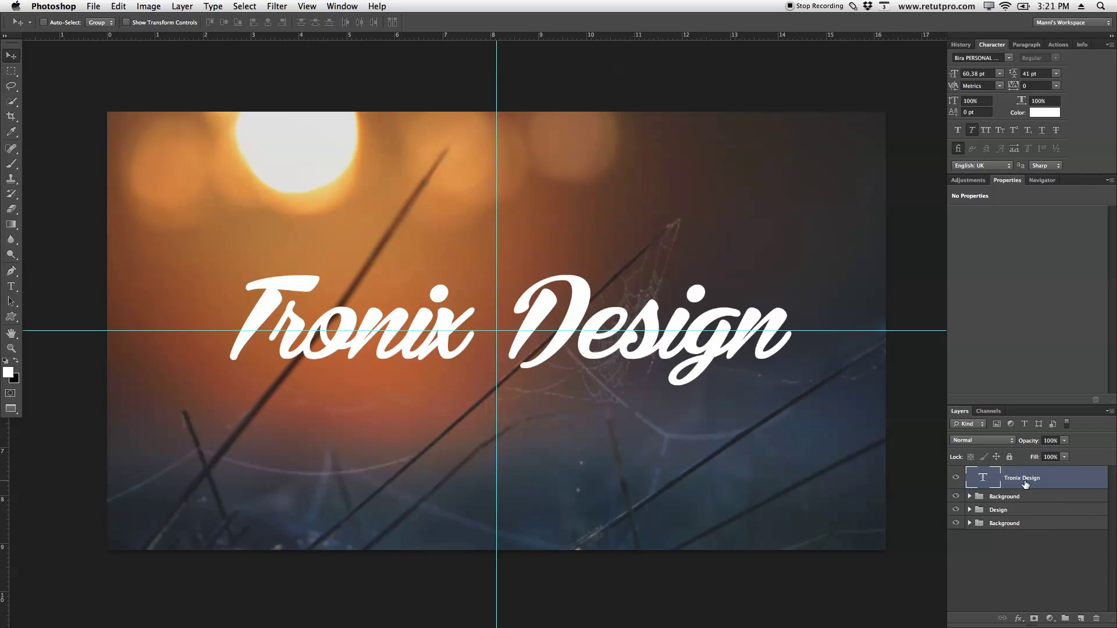
Step: Duplicate the Tronix Design text layer and rasterize the duplicate
key("super+j")
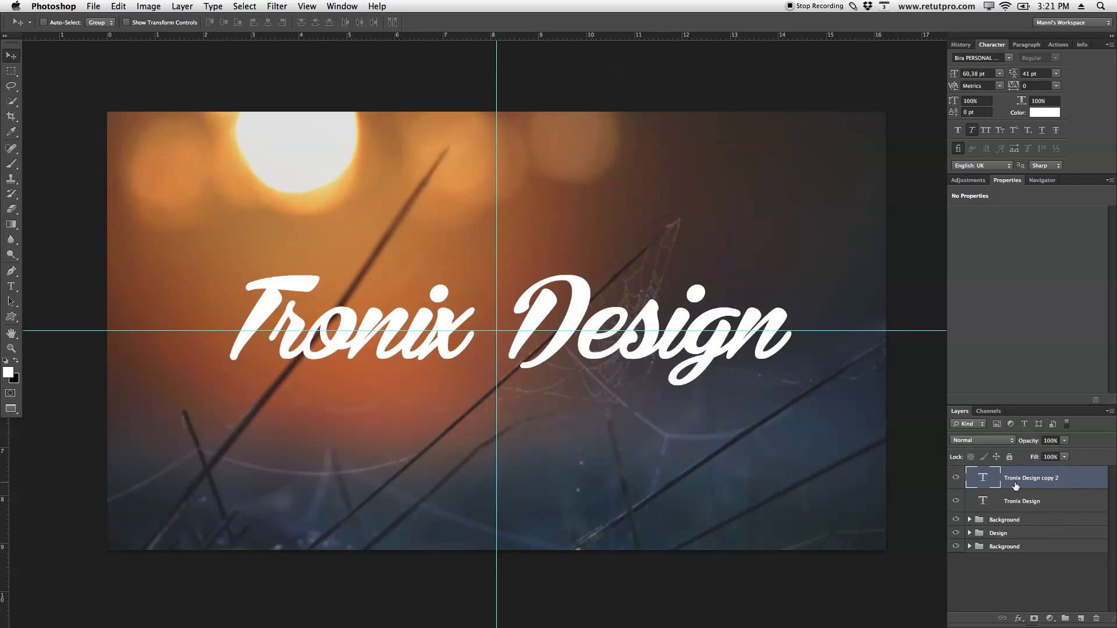
right_click(1016, 483)
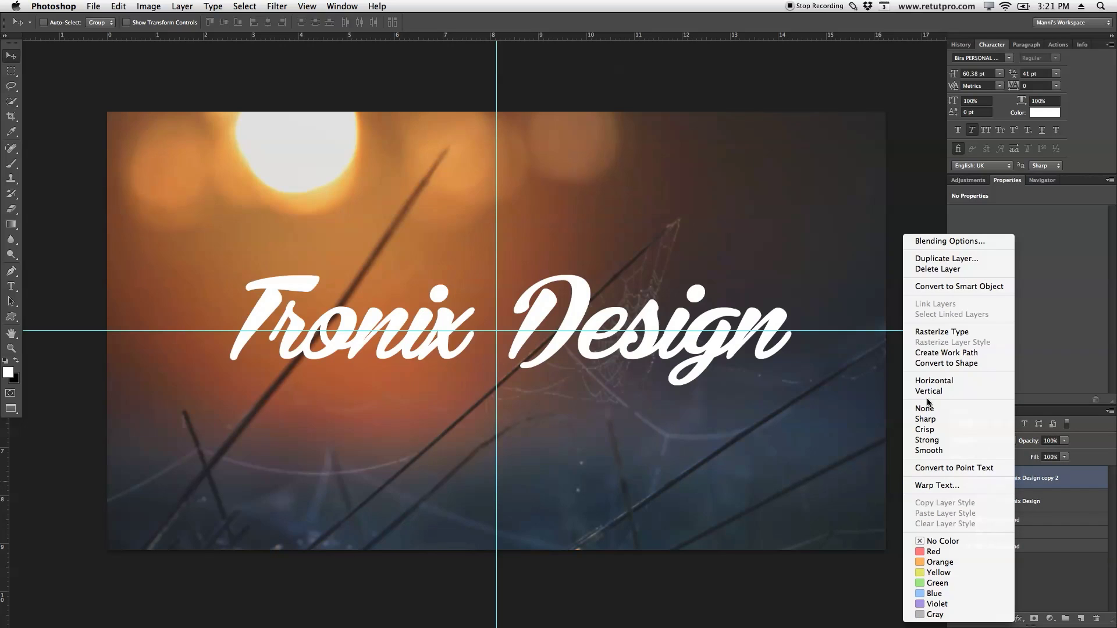
left_click(947, 333)
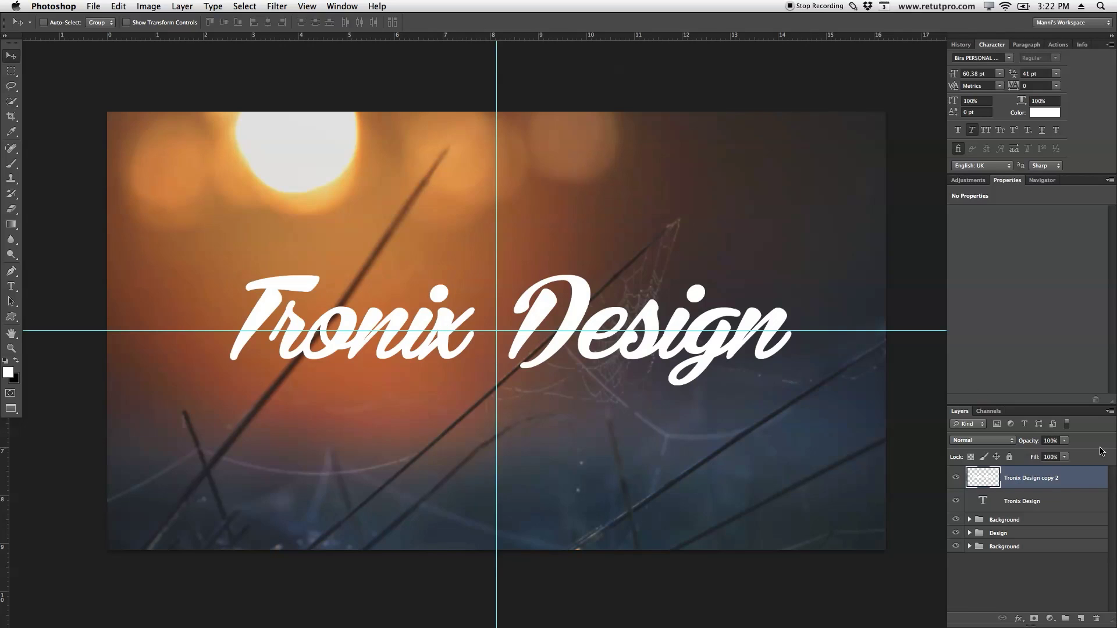
Step: Hide the original Tronix Design text layer and make the rasterized copy the active layer
left_click(1041, 504)
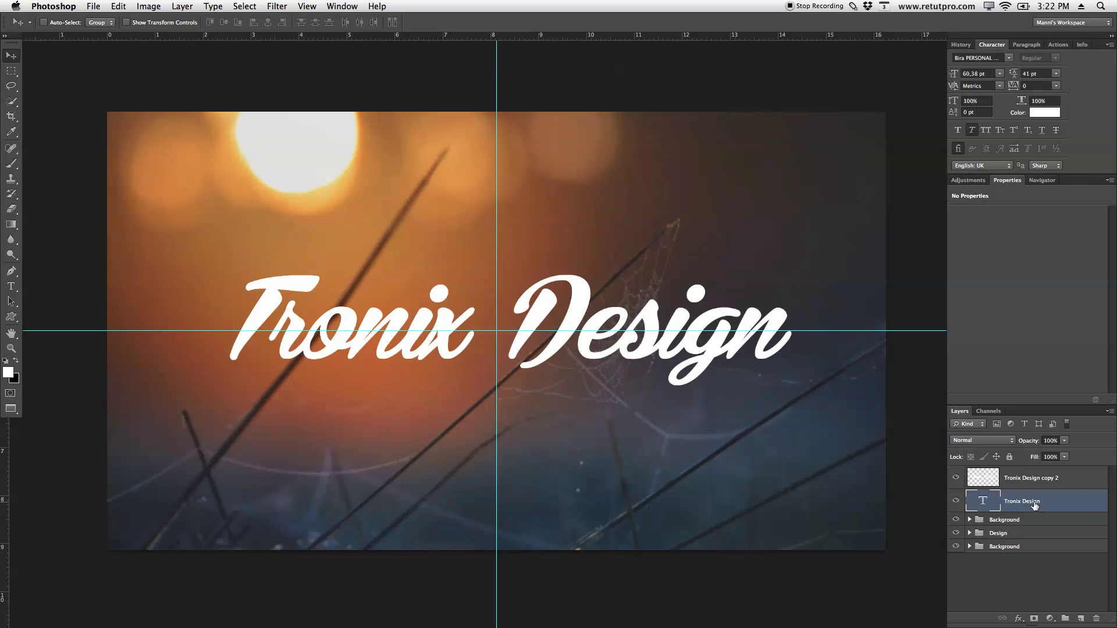
left_click(955, 502)
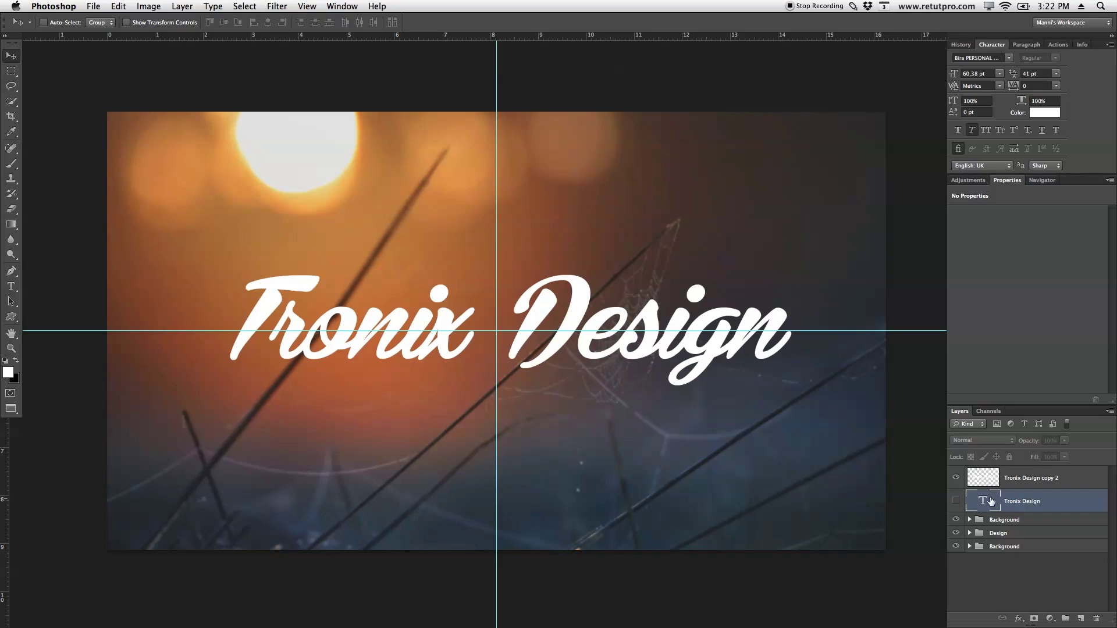
left_click(973, 483)
Step: Trace a closed Pen tool path around the thin connecting stroke between the i and x of "Tronix"
key("z")
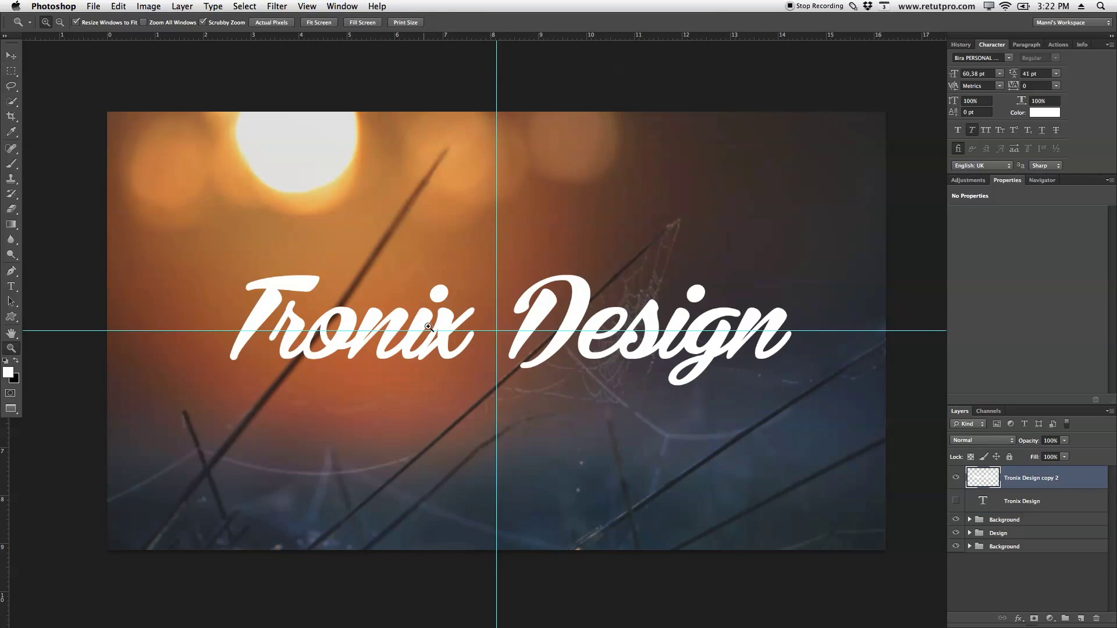
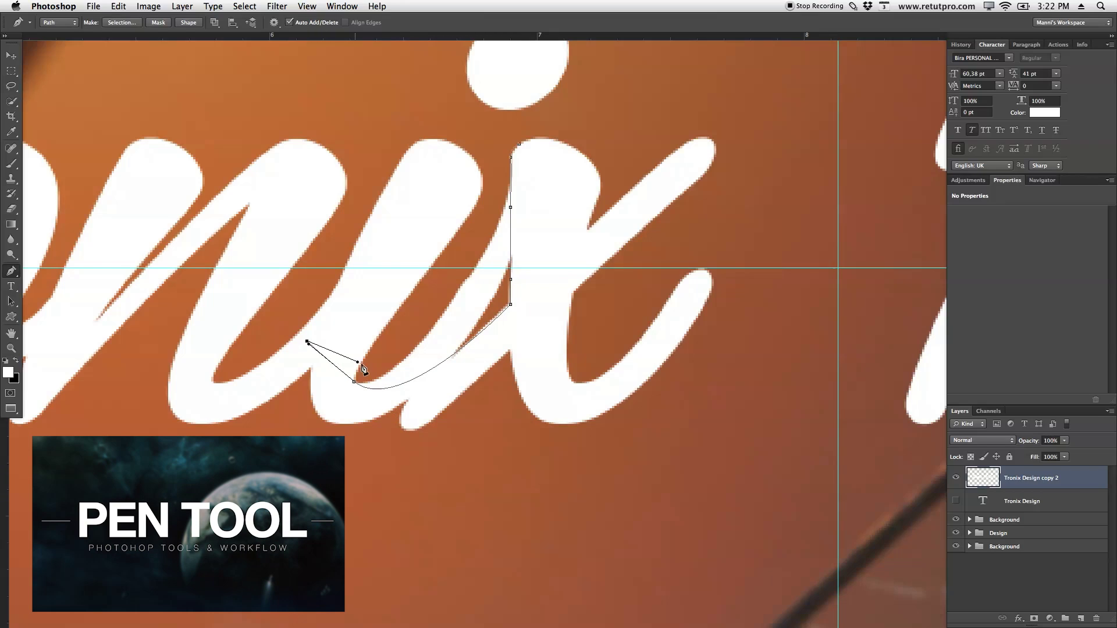
left_click(354, 381, "alt")
left_click_drag(498, 149, 519, 126)
left_click(467, 103, "super")
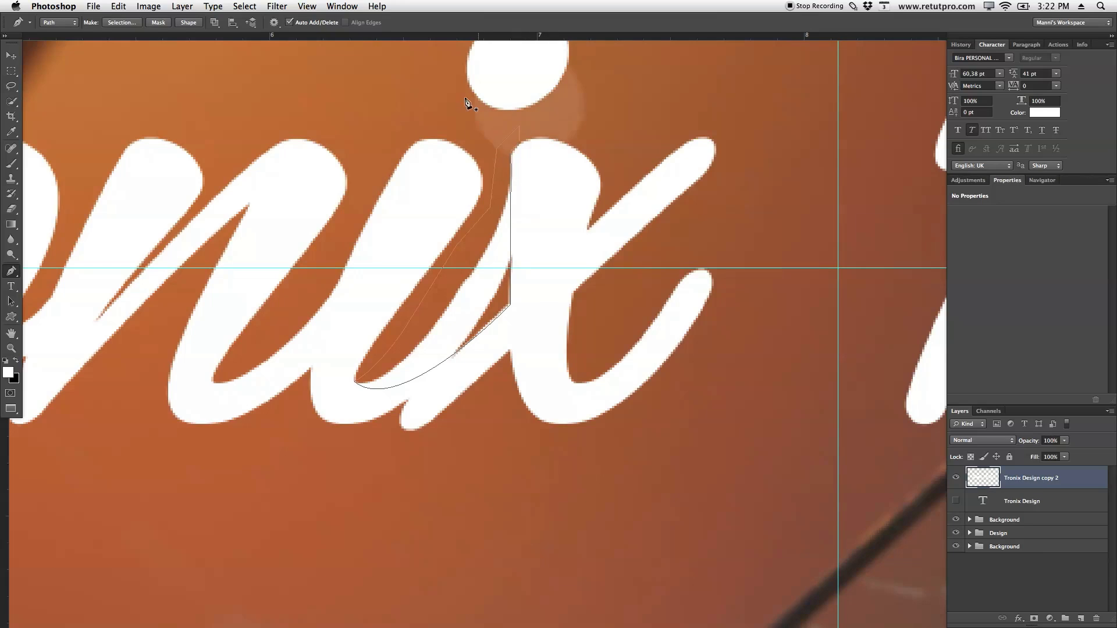
Step: Convert the path to a new anti-aliased selection with 0 px feather, delete the enclosed stroke from the rasterized title and deselect
right_click(474, 248)
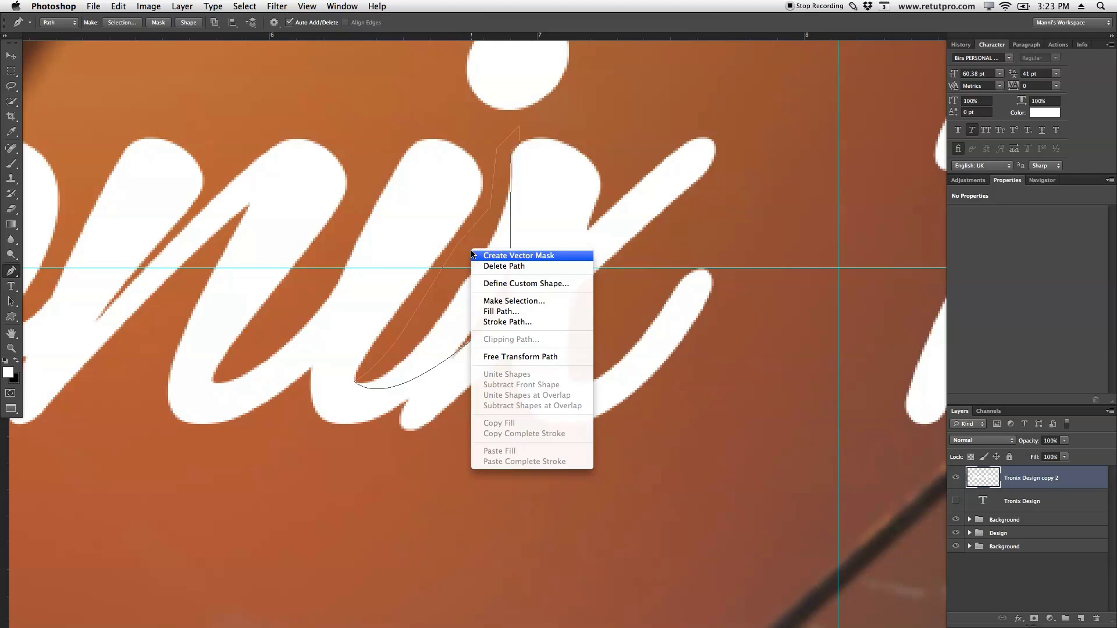
left_click(520, 302)
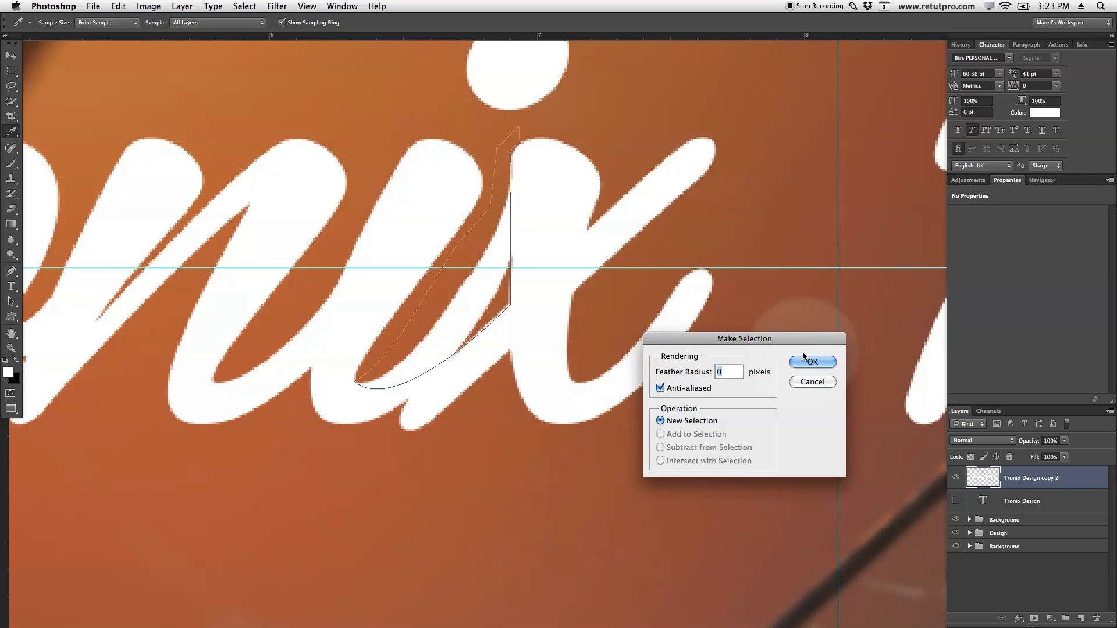
left_click(810, 363)
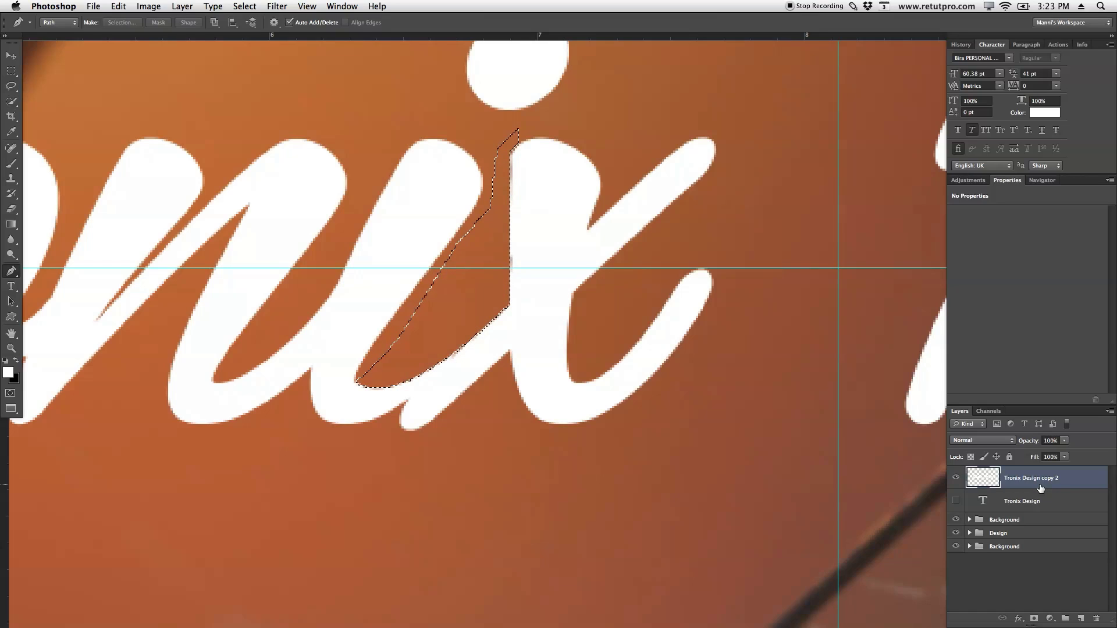
key("super+d")
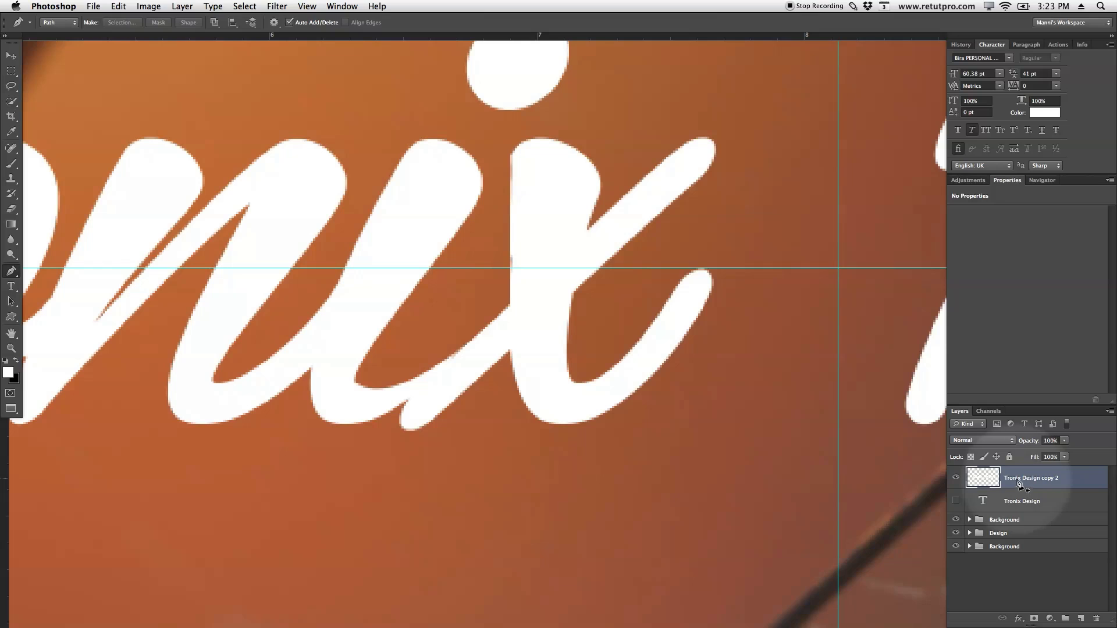
Step: Compare the trimmed title with the original text layer shown and hidden, checking the join between i and x
key("z")
left_click(499, 364, "alt")
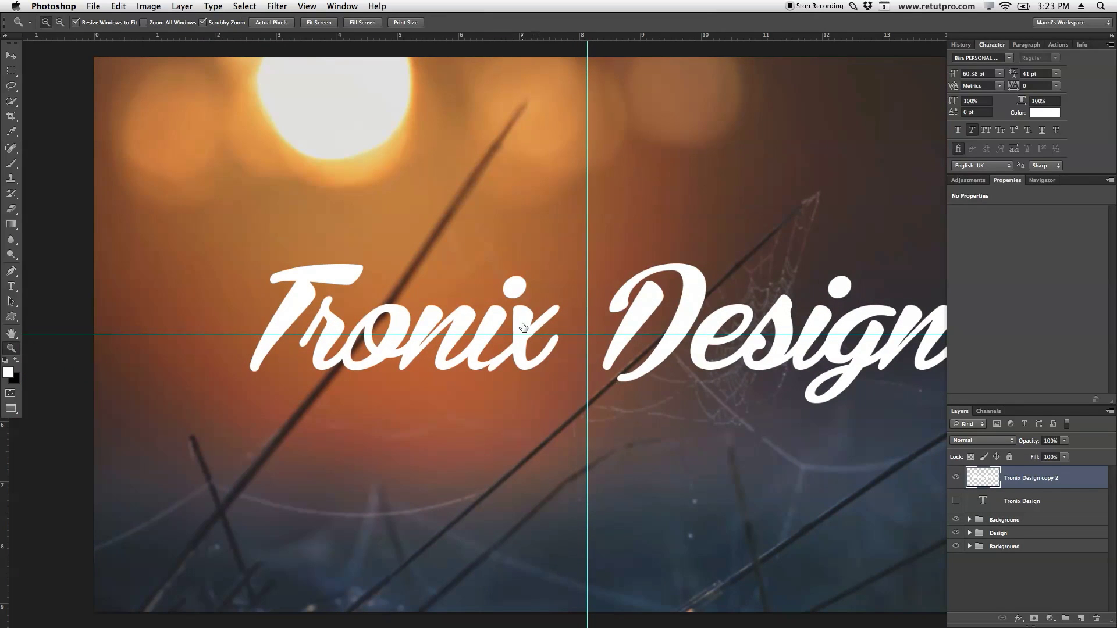
left_click(956, 500)
left_click(955, 500)
left_click(956, 501)
left_click(955, 500)
scroll(594, 382, "down", 1)
left_click_drag(684, 377, 591, 373)
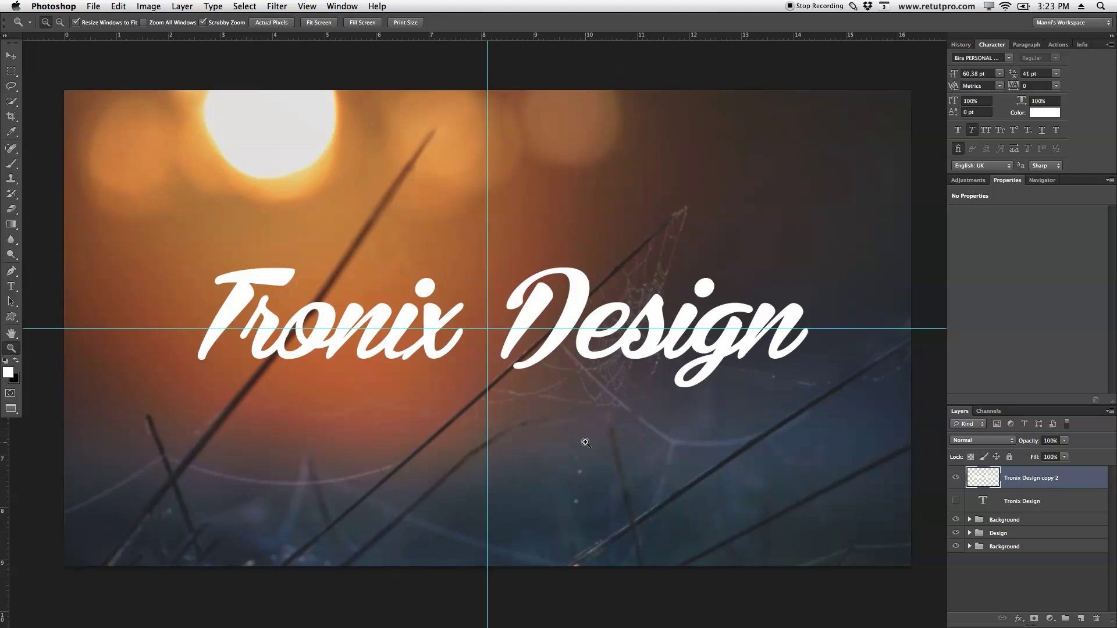
Step: Group the rasterized title with the original text layer and name the group "Text"
left_click(1073, 506, "shift")
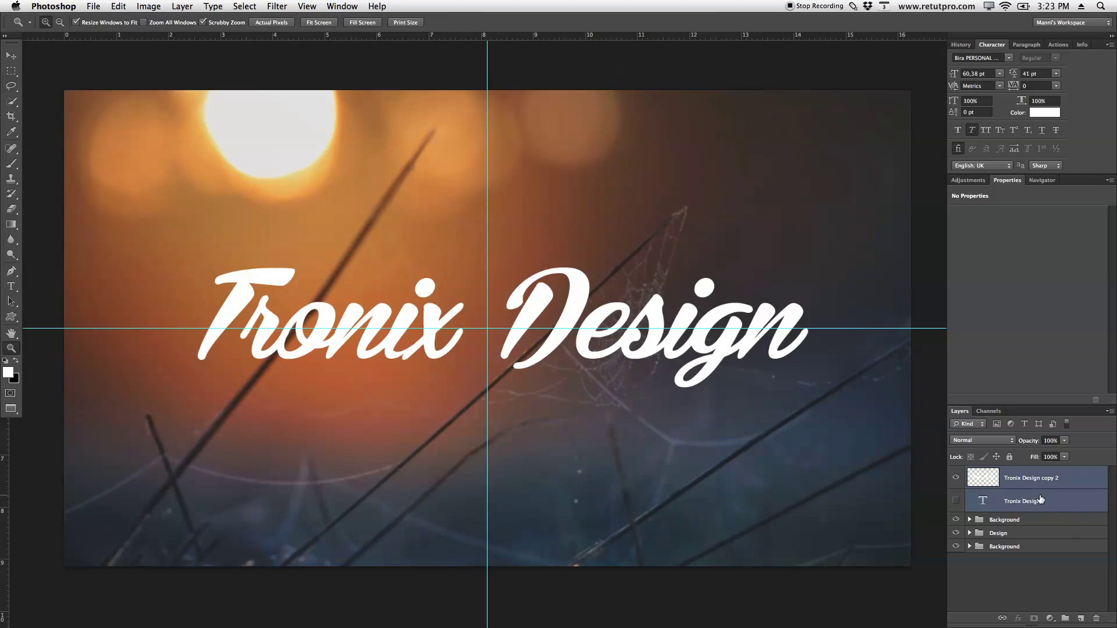
key("super+g")
double_click(997, 473)
type("Text")
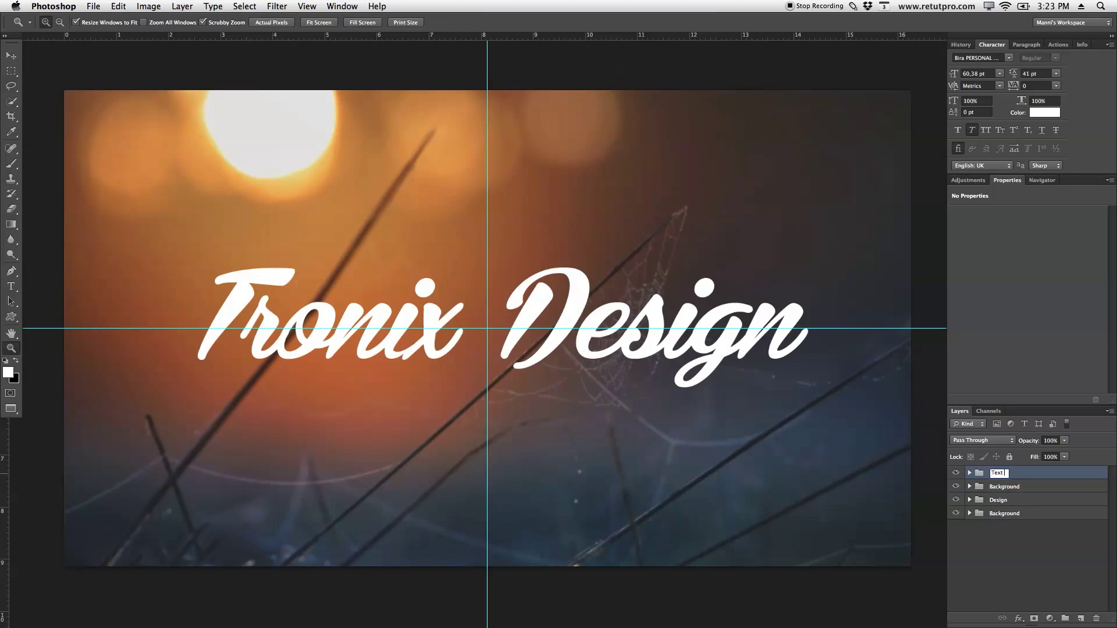
Step: Name the group "Text Main" and add the line "PHOTOSHOP TUTORIAL/S" at 13,01 pt in a wide paragraph text box above the title
key("Return")
left_click(11, 286)
left_click_drag(283, 186, 852, 223)
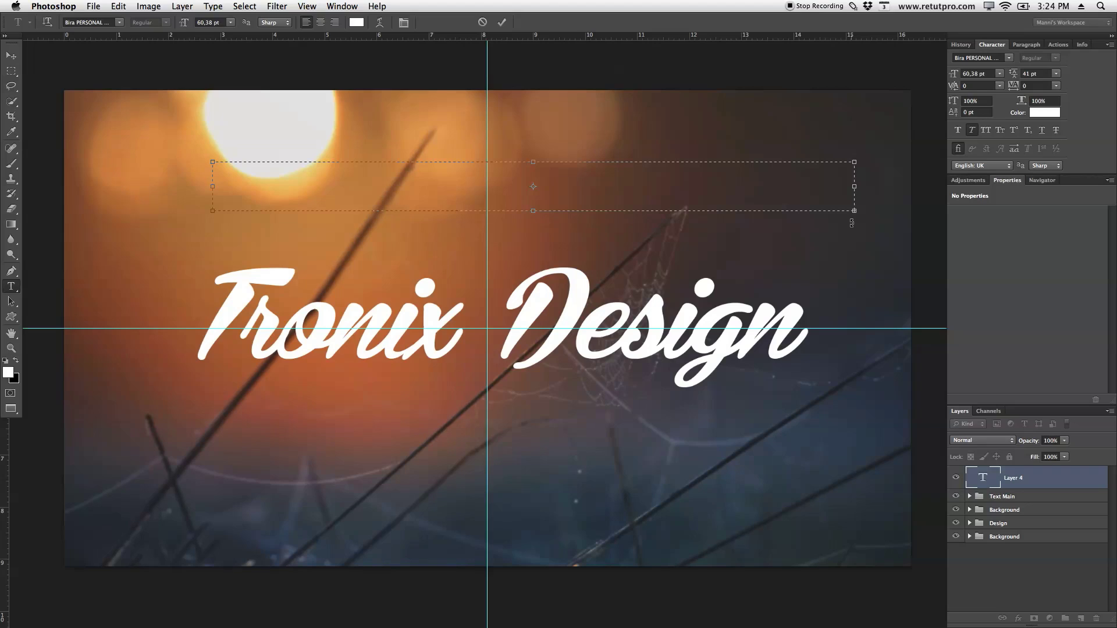
left_click(851, 223)
left_click_drag(183, 22, 149, 23)
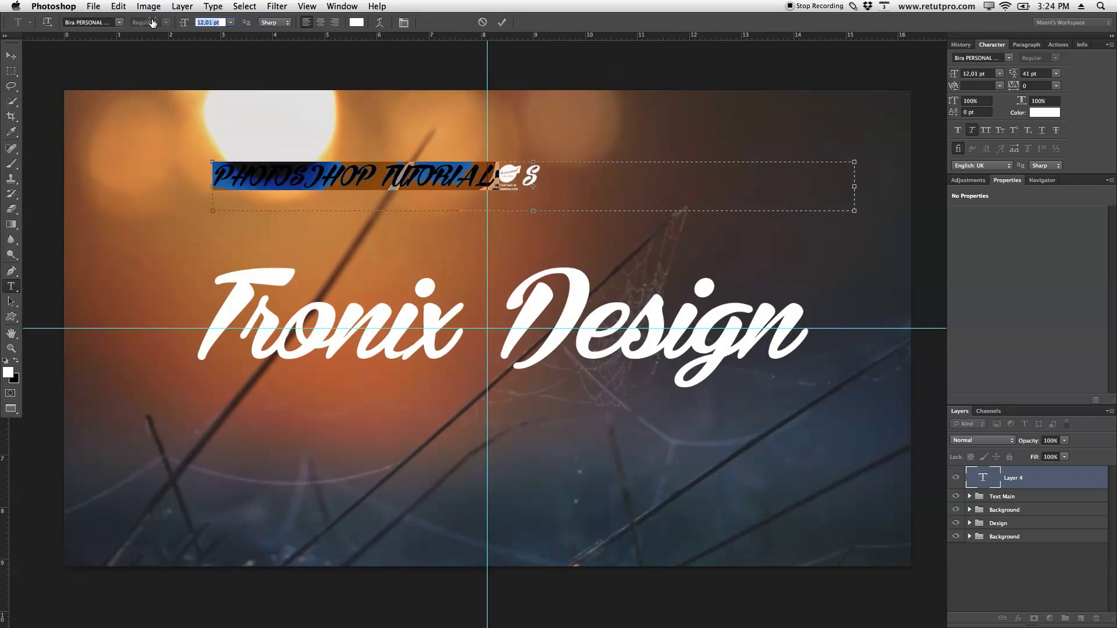
left_click(314, 173)
key("Left")
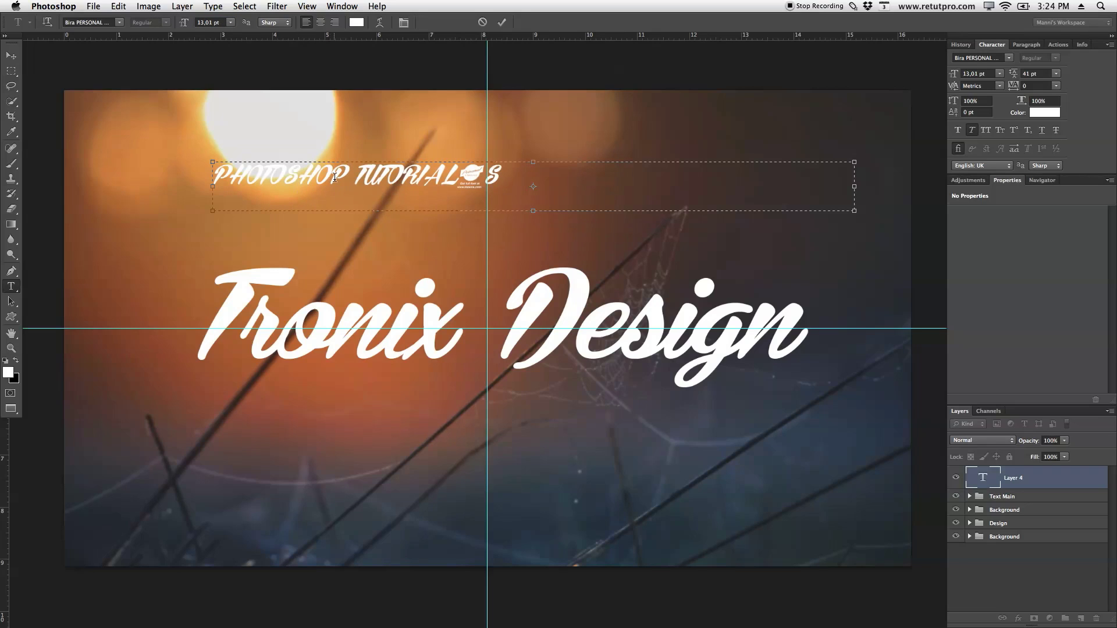
Step: Set the whole PHOTOSHOP TUTORIAL/S line in Helvetica Neue and turn off its faux italic
left_click_drag(516, 173, 198, 180)
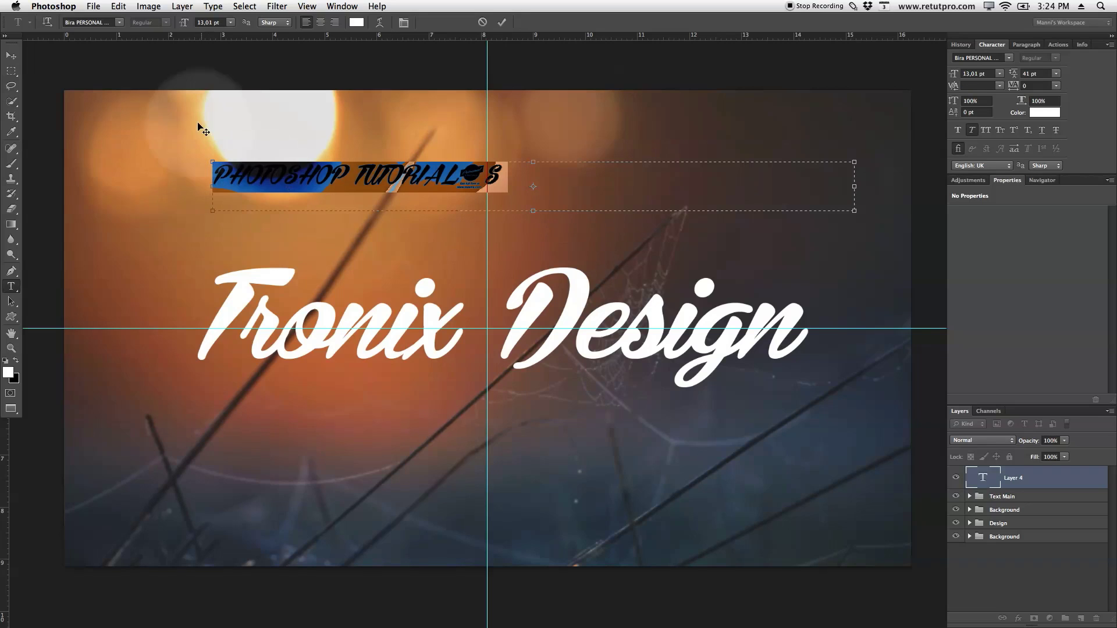
left_click(122, 22)
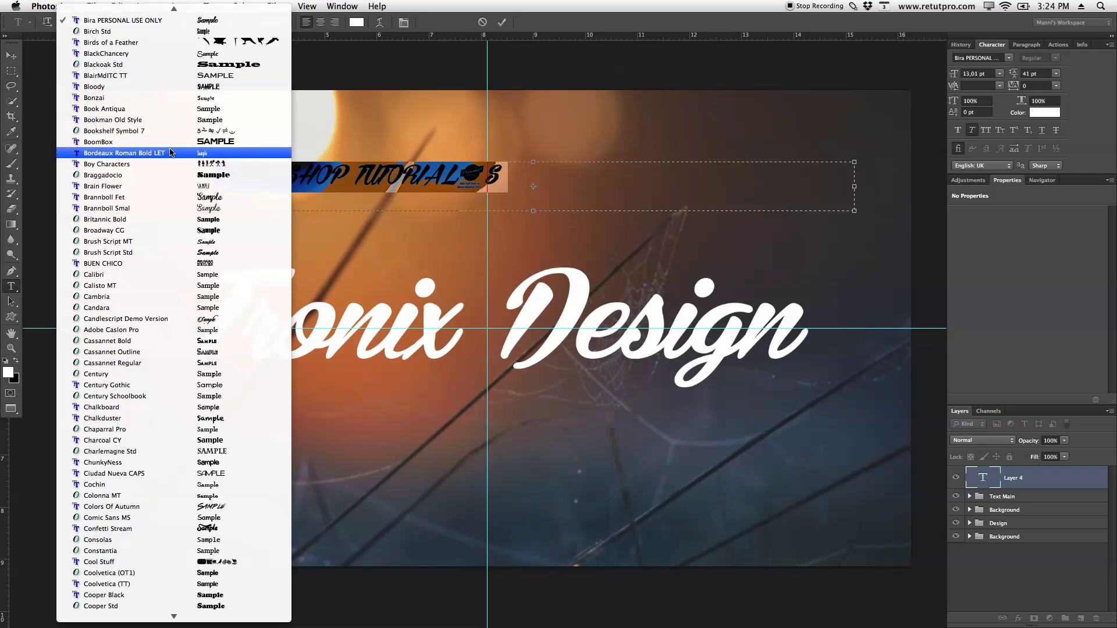
scroll(173, 152, "down", 15)
scroll(196, 617, "down", 2)
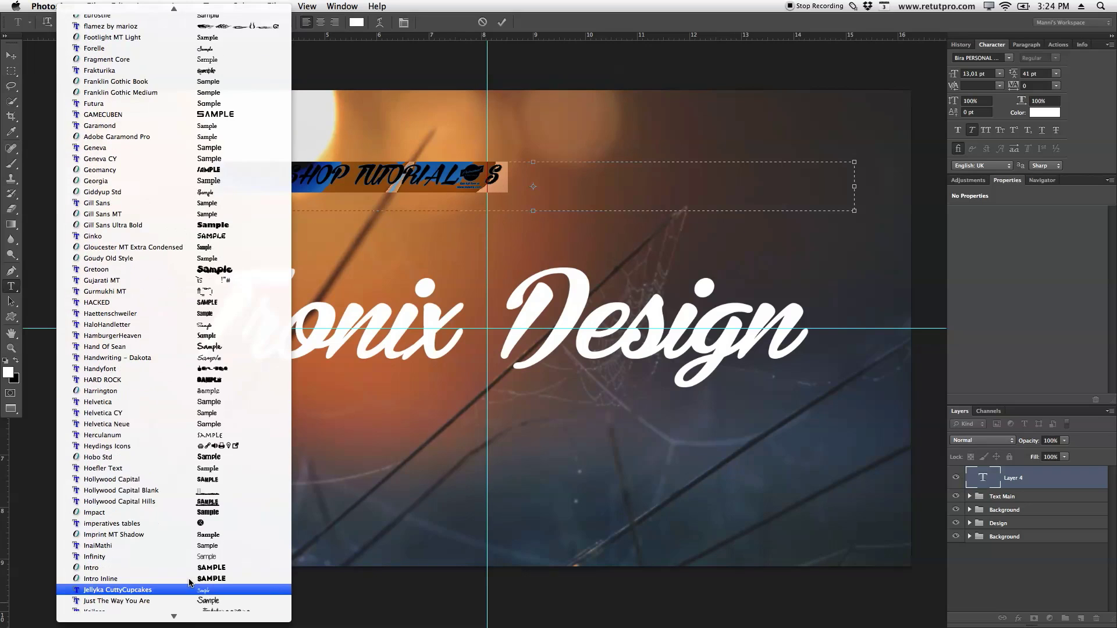
left_click(177, 424)
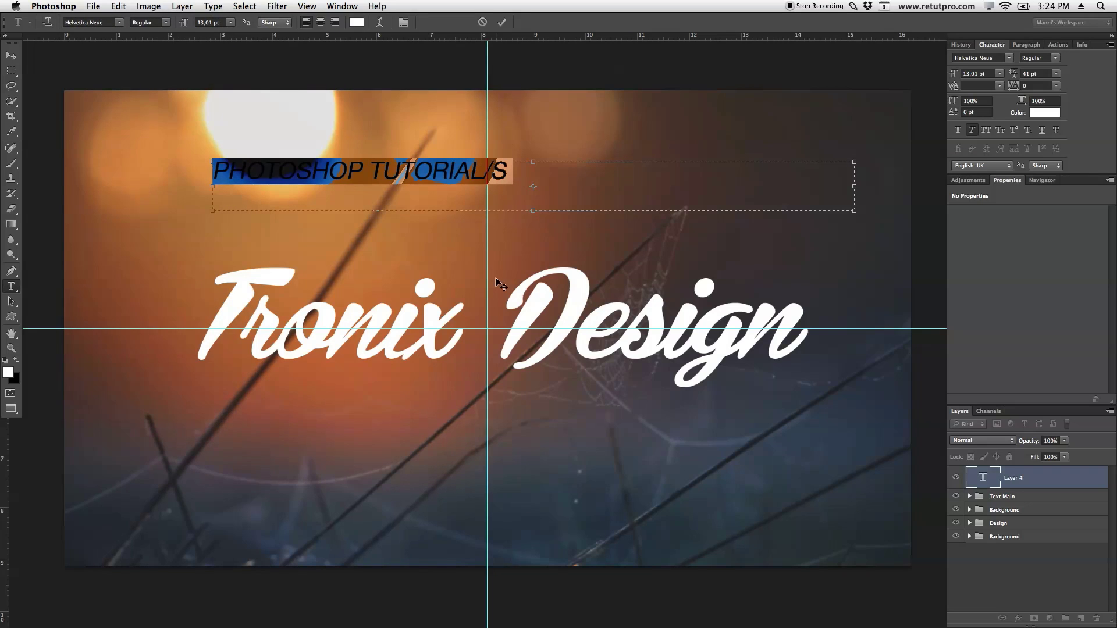
left_click(972, 130)
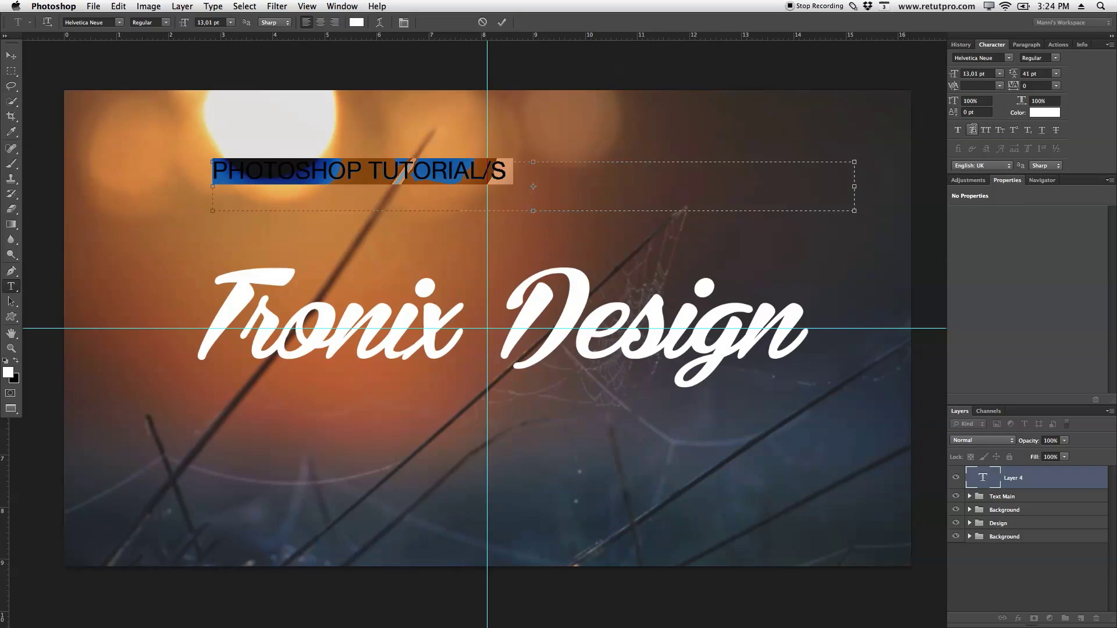
Step: Replace the slash in the line with an apostrophe so it reads "PHOTOSHOP TUTORIAL'S"
left_click(487, 172)
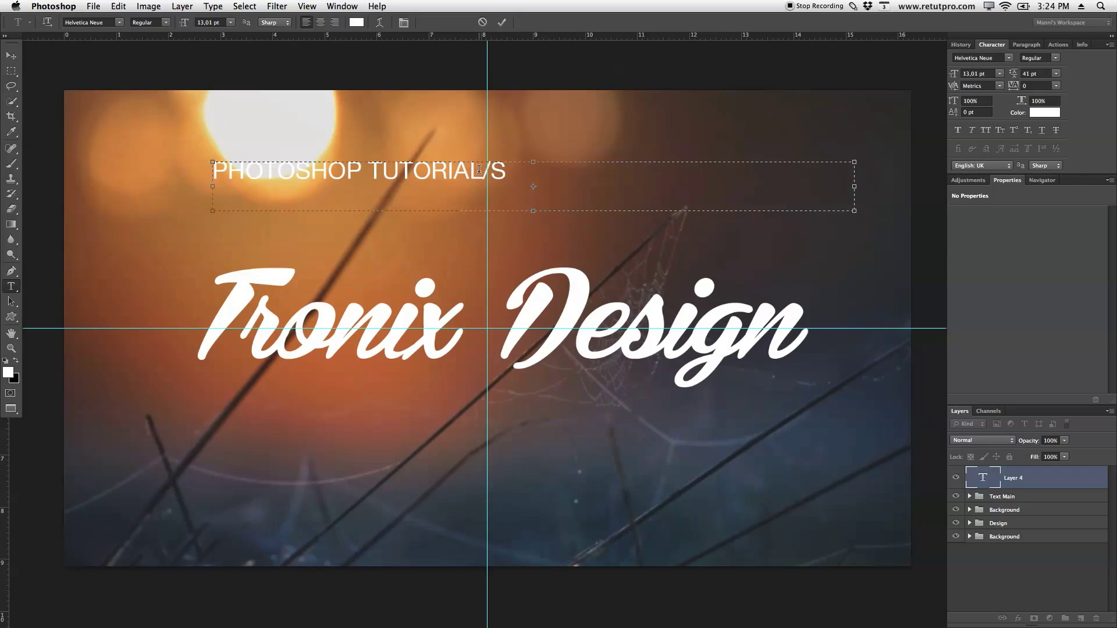
key("BackSpace")
type("'")
Step: Set the PHOTOSHOP TUTORIAL'S line to white text in the Regular font style
left_click_drag(561, 172, 189, 147)
left_click(356, 22)
left_click(845, 353)
left_click(823, 331)
left_click(1056, 305)
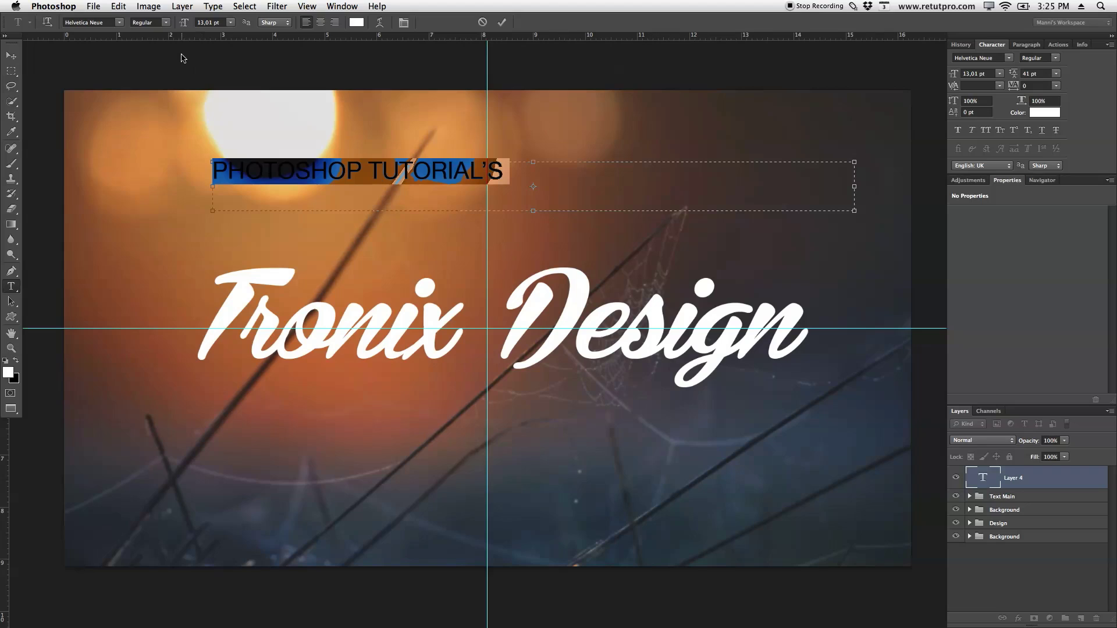
left_click(168, 23)
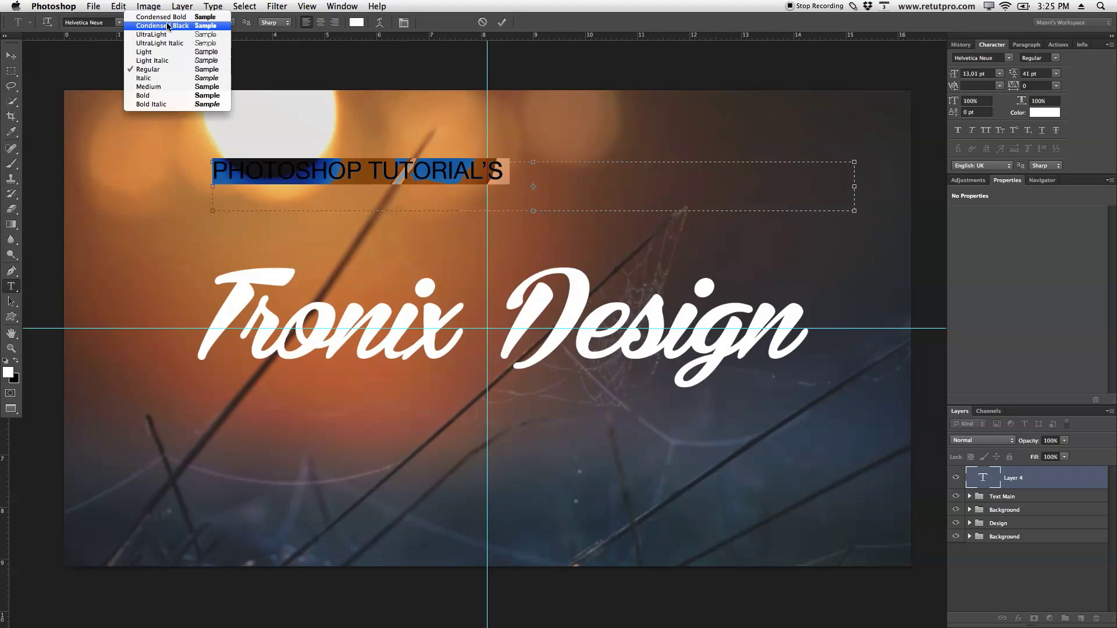
left_click(167, 72)
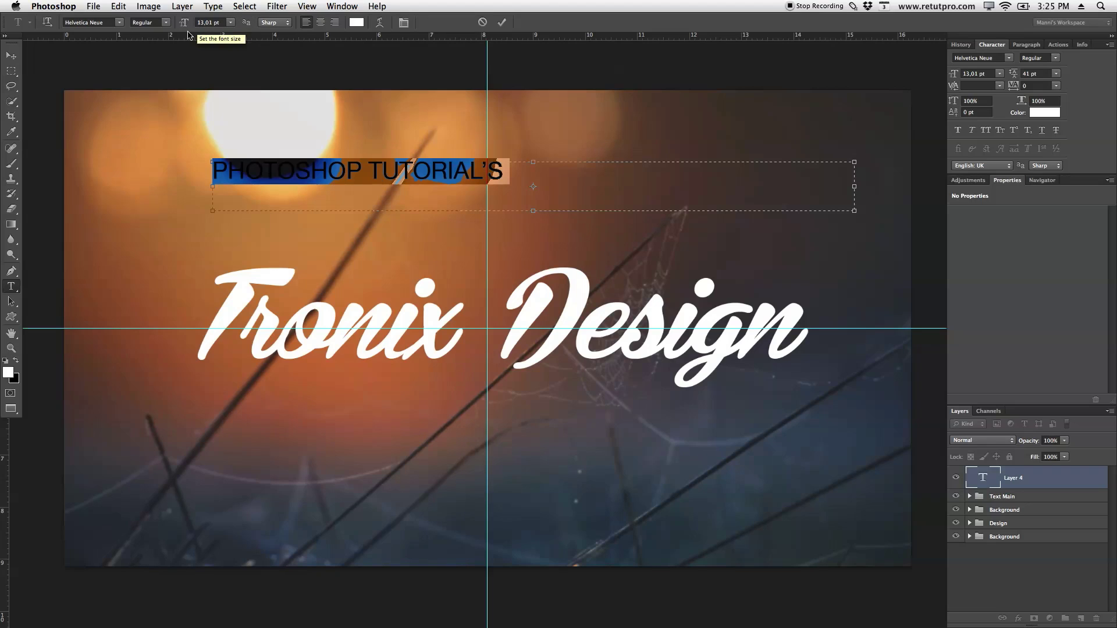
Step: Set the line's font size to 8 pt and its tracking to 800, and commit the text
left_click_drag(187, 23, 183, 26)
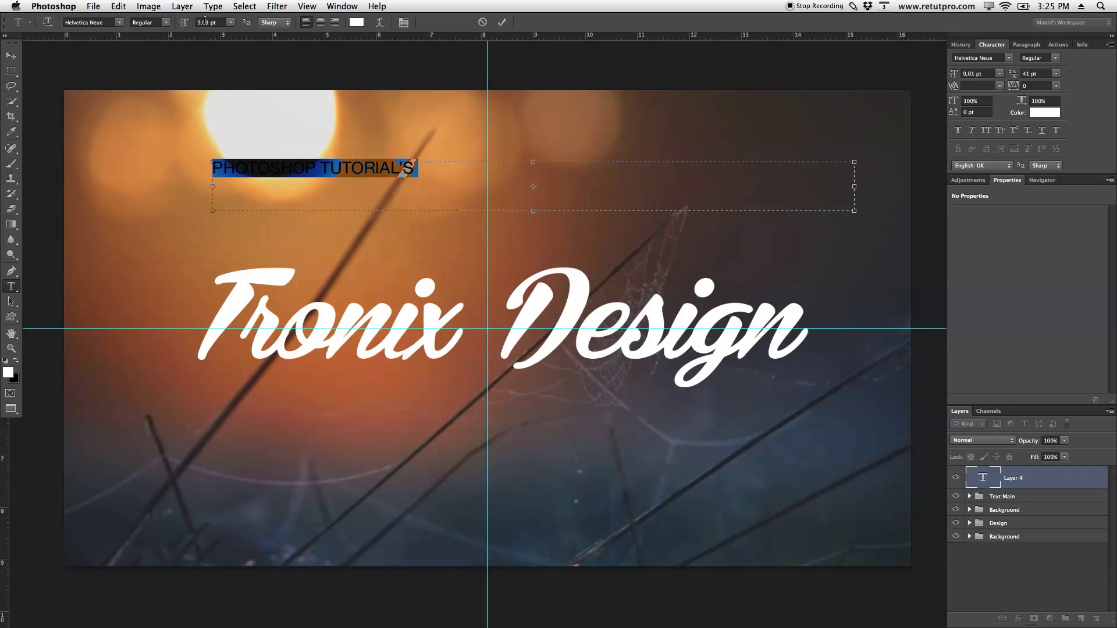
left_click(192, 22)
type("8")
key("Return")
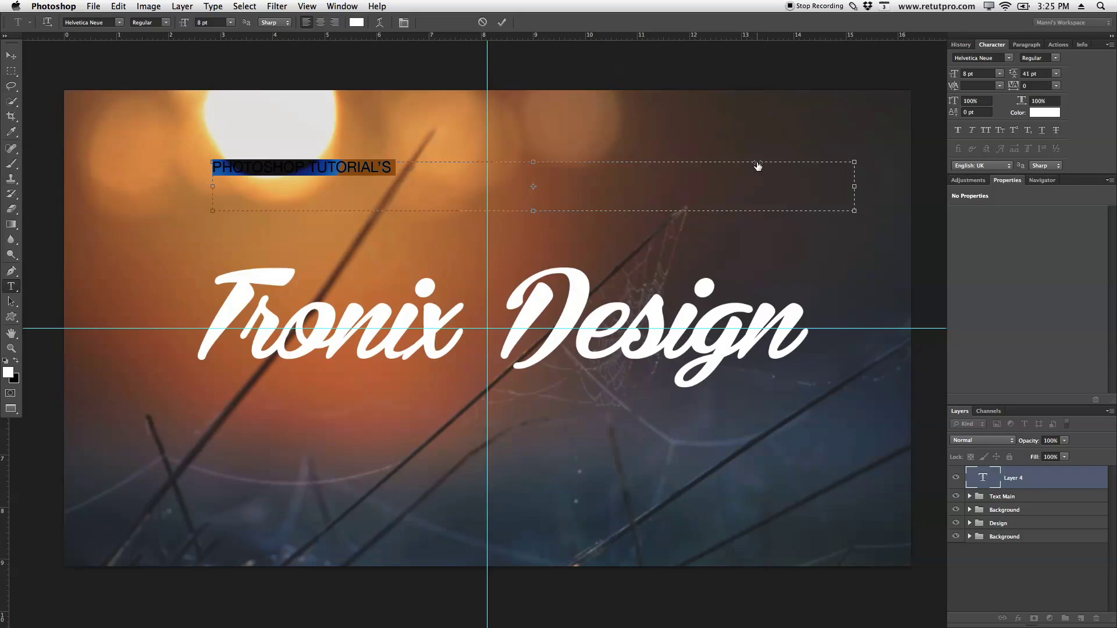
left_click_drag(1013, 88, 1043, 95)
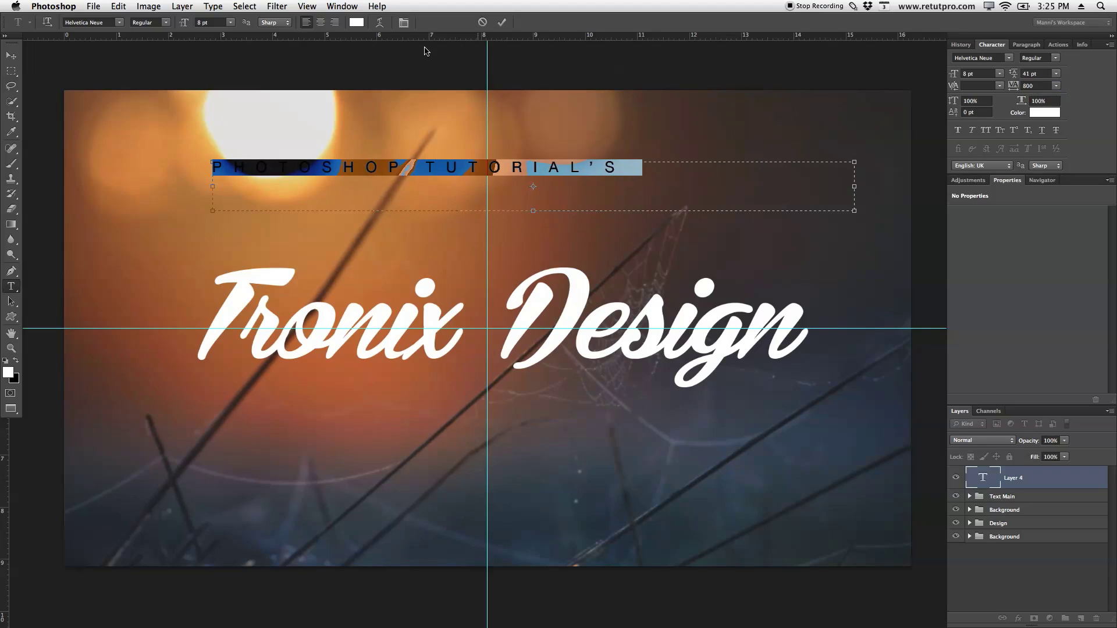
left_click(501, 22)
Step: Move the PHOTOSHOP TUTORIAL'S line closer above the title and add a horizontal guide at its height
left_click(11, 55)
left_click_drag(456, 192, 528, 235)
key("z")
scroll(526, 247, "right", 2)
key("v")
left_click_drag(510, 36, 532, 238)
Step: Nudge the PHOTOSHOP TUTORIAL'S line into place, centred on the vertical guide and level with the upper horizontal guide
key("Left")
key("Left")
key("Left")
key("Left")
key("Left")
key("Left")
key("Left")
key("Up")
key("Up")
key("Up")
key("Up")
key("Up")
key("Up")
key("Up")
key("Up")
key("Up")
key("Left")
key("Left")
key("Down")
key("Right")
key("Right")
key("Right")
key("Right")
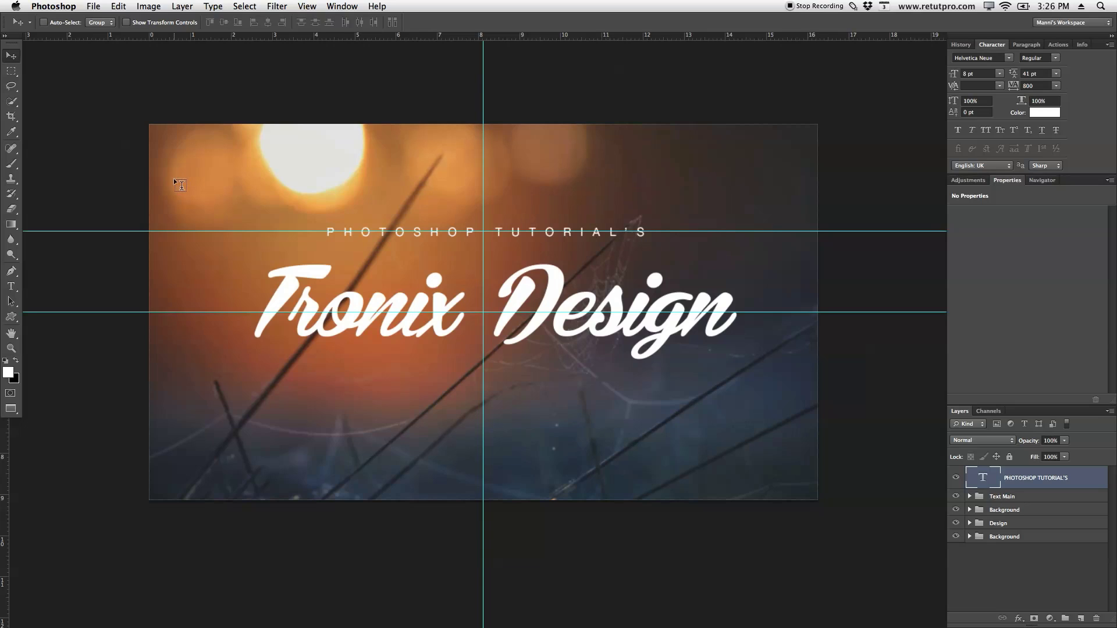
key("t")
left_click(458, 231)
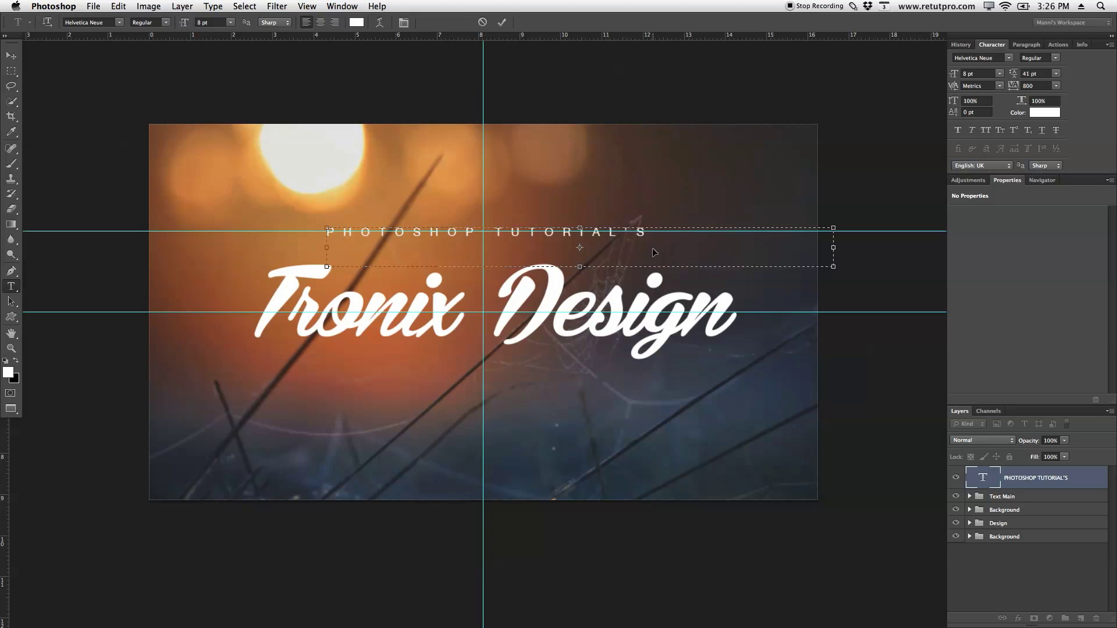
left_click(708, 261)
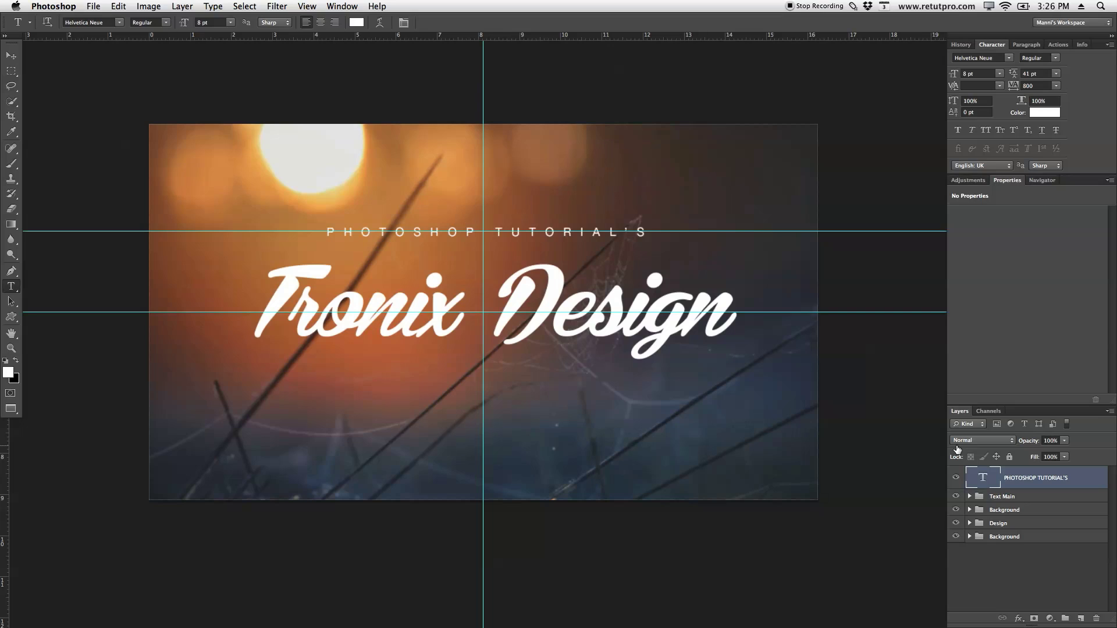
Step: Duplicate the PHOTOSHOP TUTORIAL'S text layer and place the copy just above the original line
key("super+j")
key("v")
left_click_drag(656, 266, 659, 231)
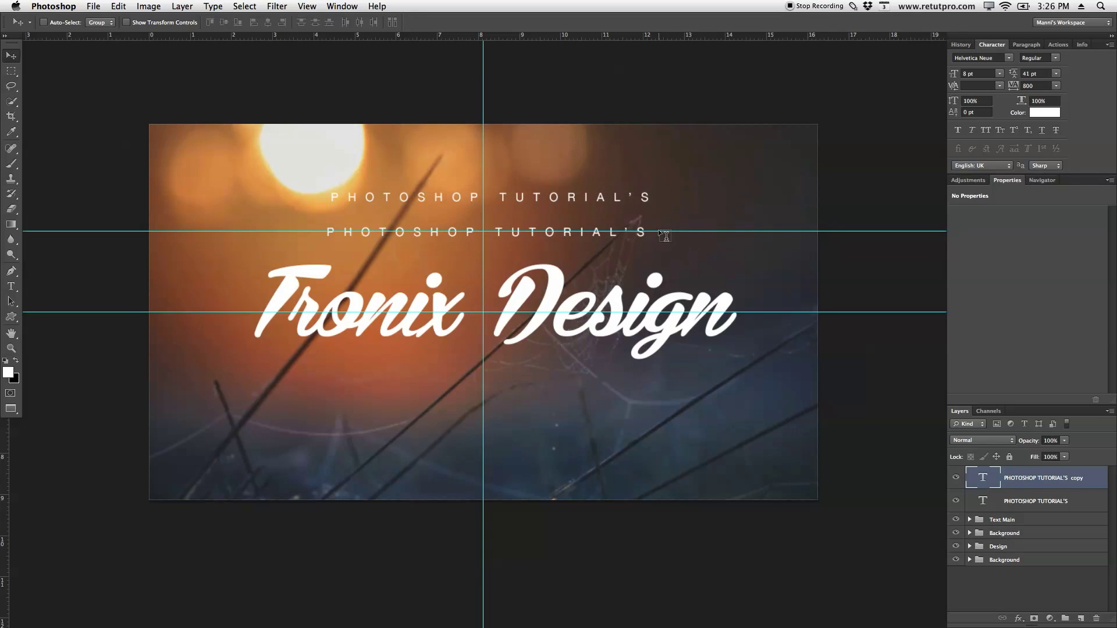
Step: Replace the copy's text with a short row of periods, set its tracking to 0 and commit it
key("t")
left_click(645, 201)
key("super+a")
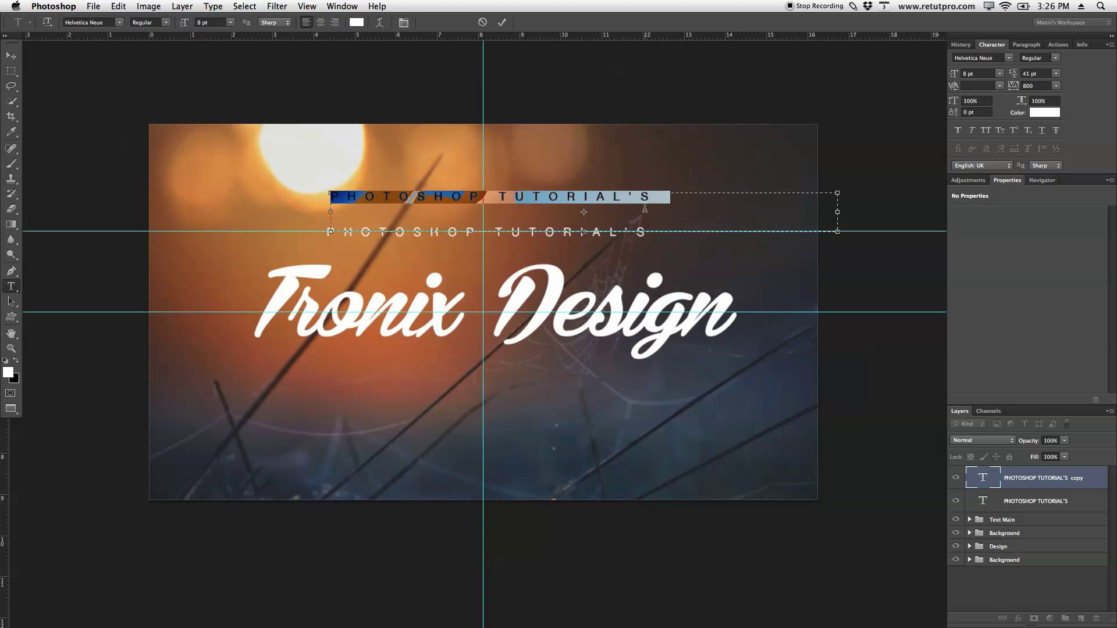
type(".........")
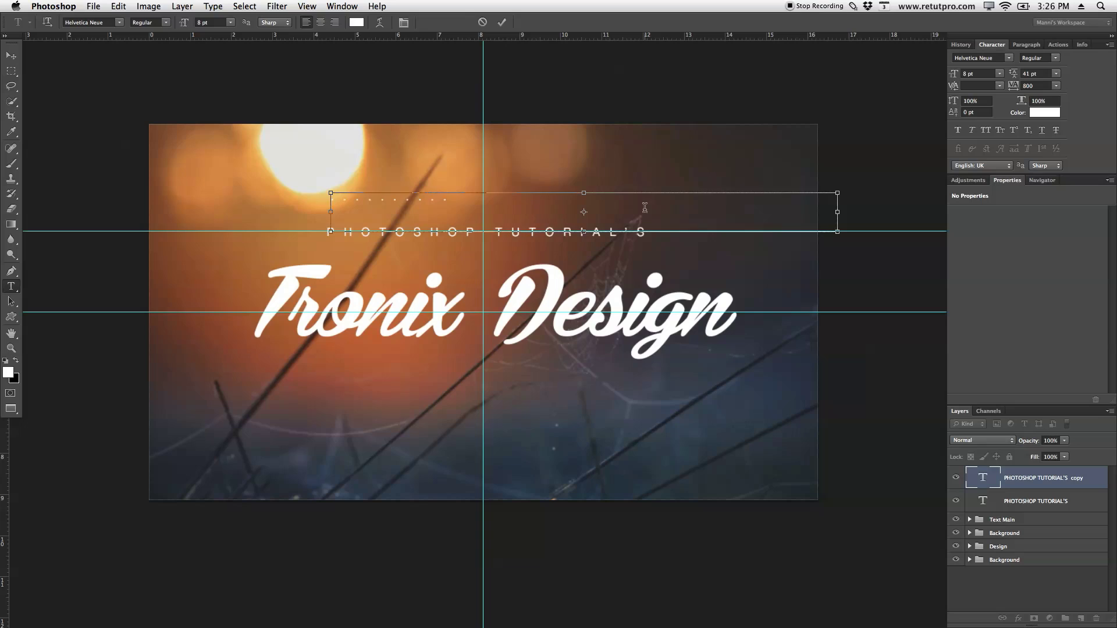
key("super+a")
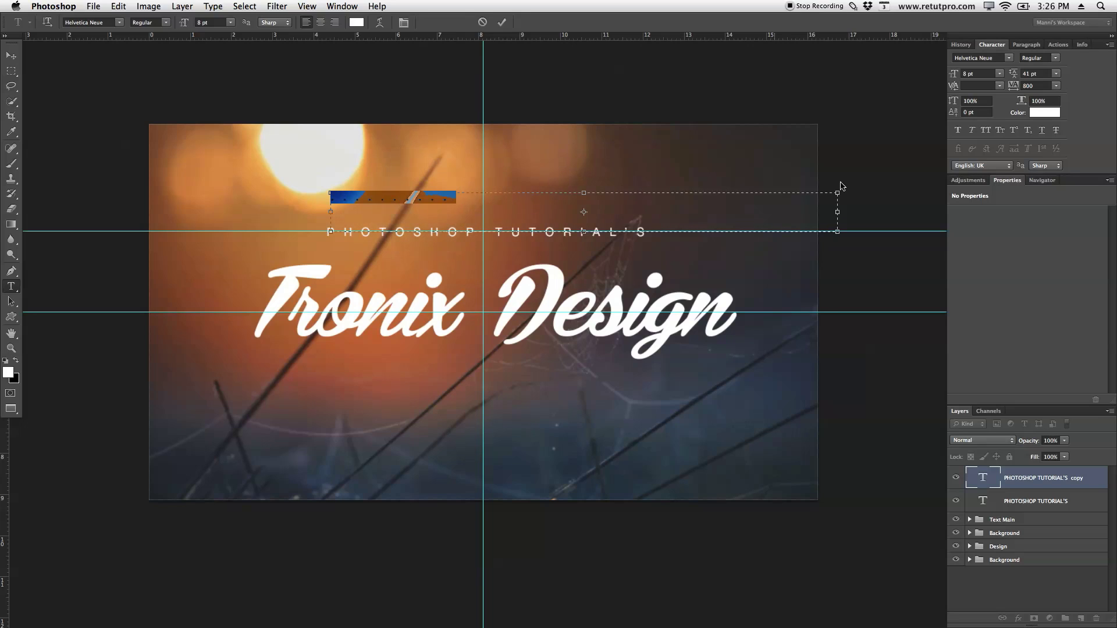
left_click(1029, 86)
type("0")
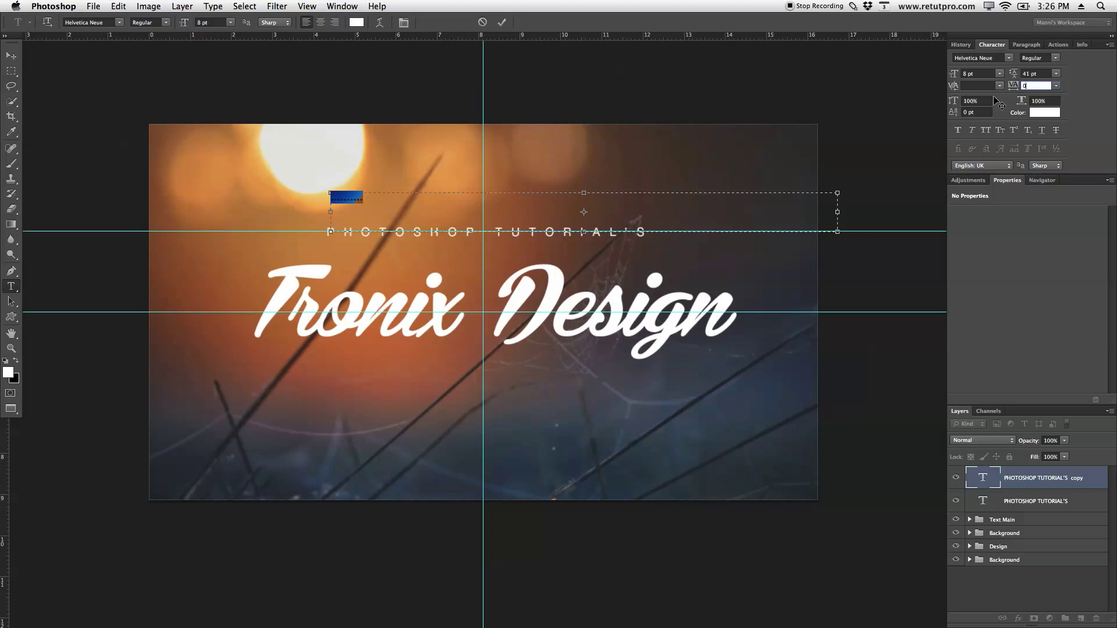
left_click(502, 22)
Step: Move the dotted line to just after the final S of PHOTOSHOP TUTORIAL'S, level with the horizontal guide
key("v")
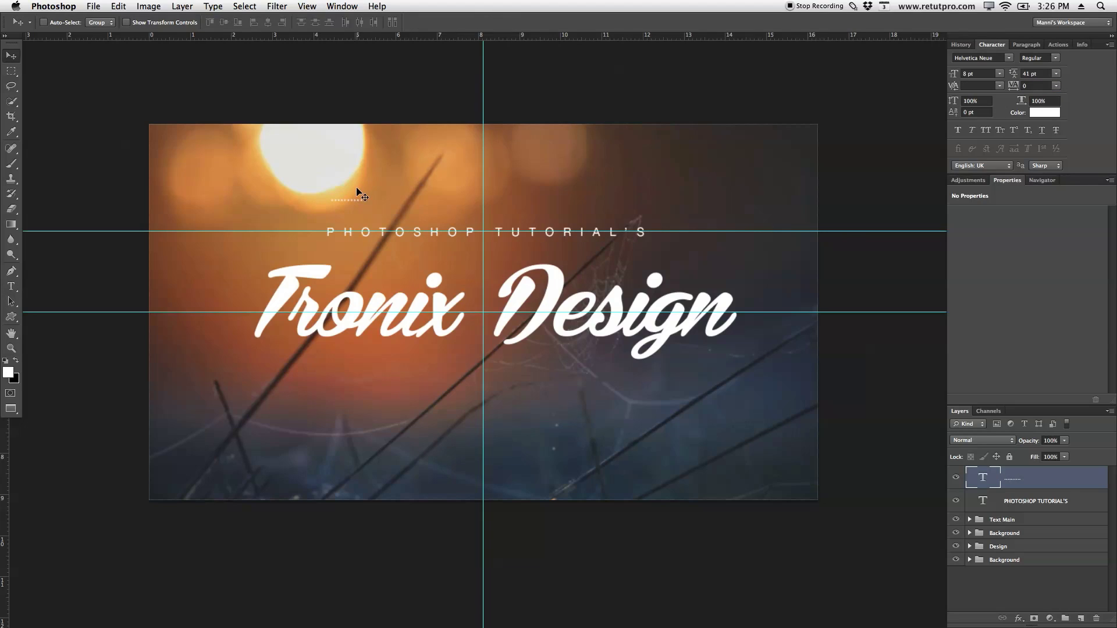
left_click_drag(428, 211, 722, 203)
key("z")
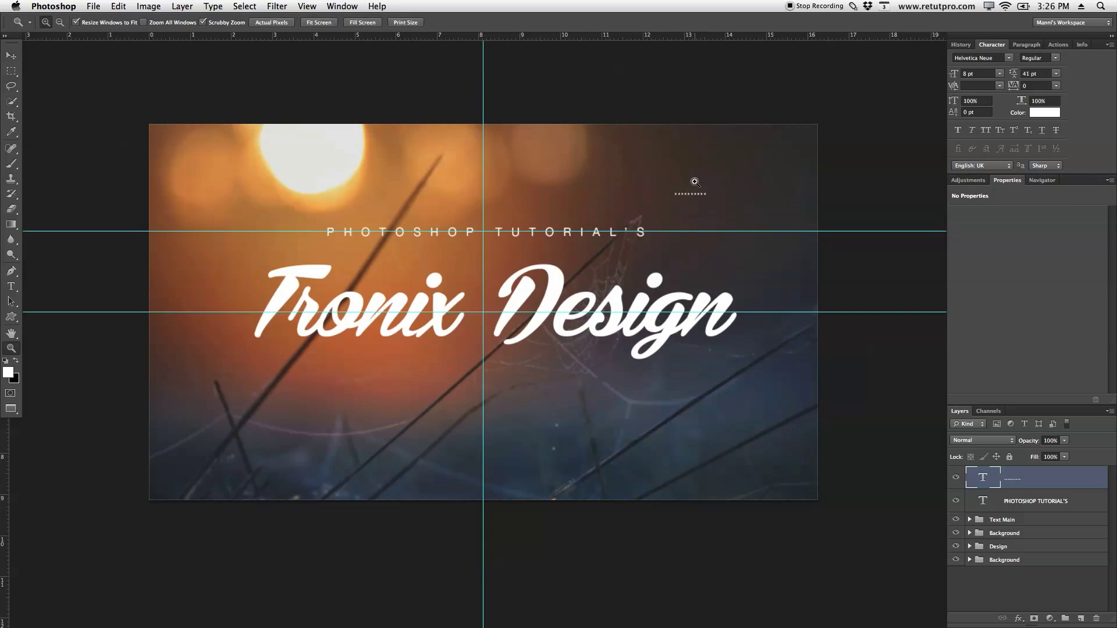
left_click(756, 179)
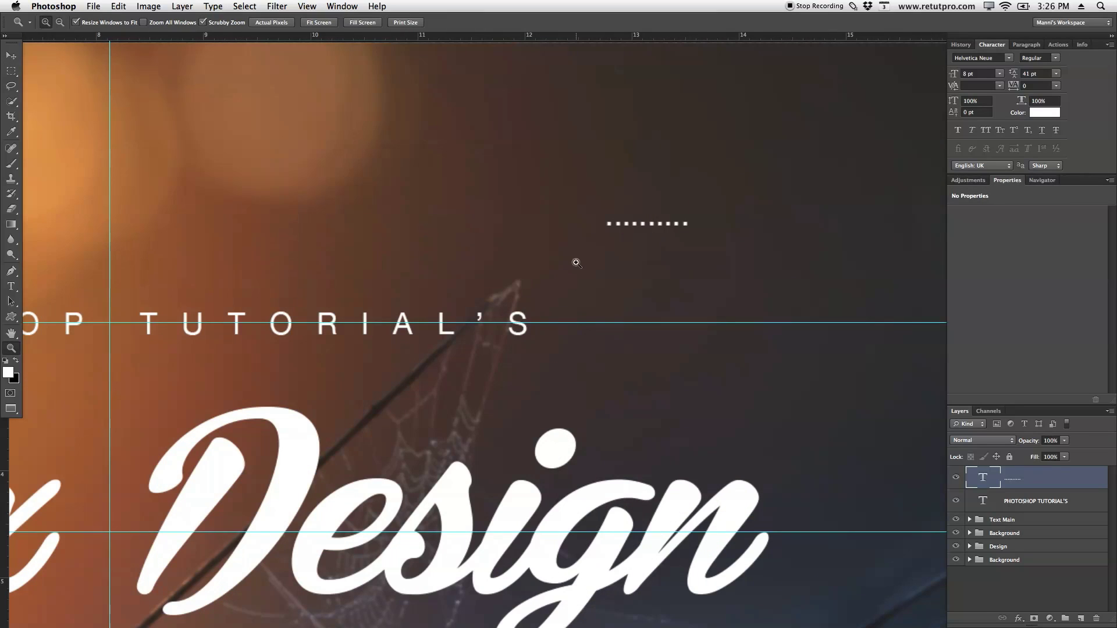
left_click(608, 247, "alt")
left_click(603, 249, "alt")
key("v")
left_click_drag(641, 240, 638, 289)
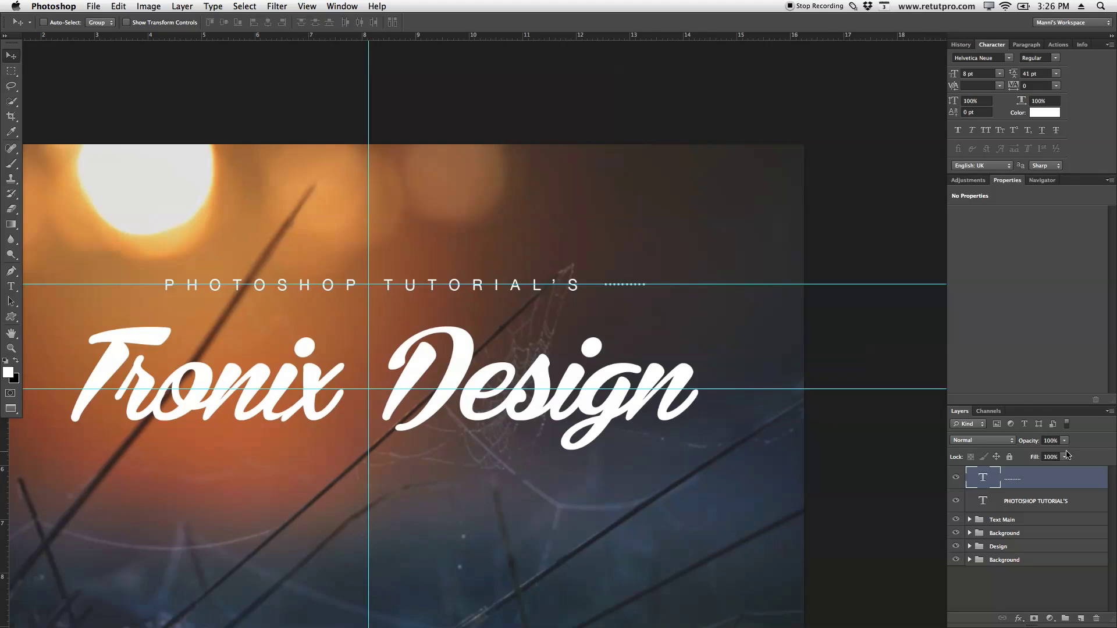
Step: Duplicate the dotted line and place the copy before the P of PHOTOSHOP, with a matching gap on the same guide
key("super+j")
left_click_drag(646, 290, 156, 289)
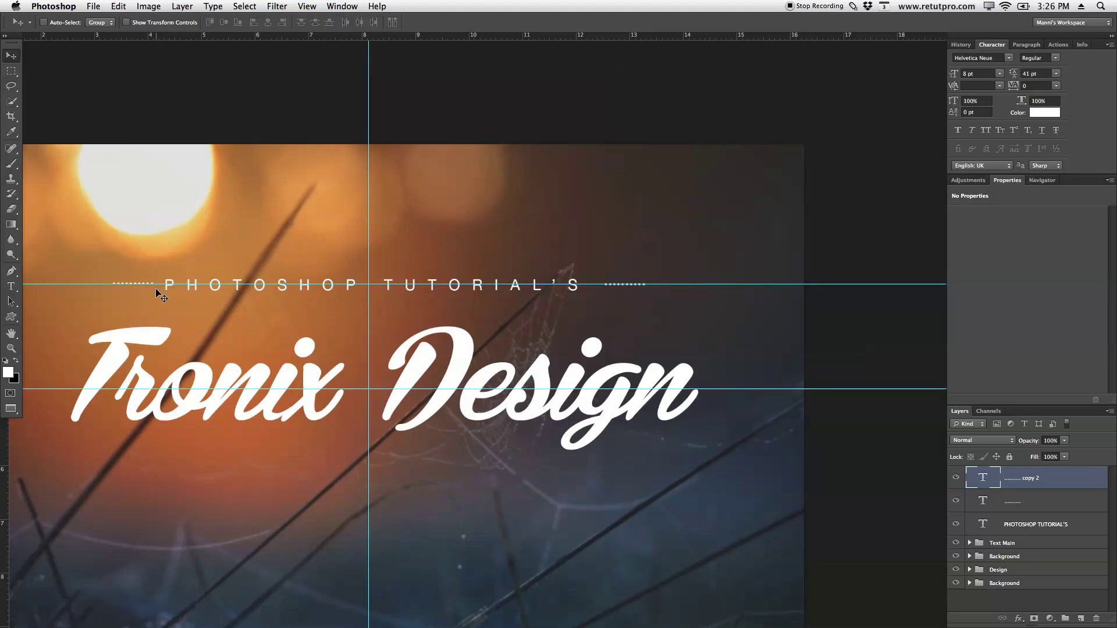
key("Left")
key("Left")
Step: Remove the horizontal guide running through the PHOTOSHOP TUTORIAL'S line, keeping the two centre guides
key("z")
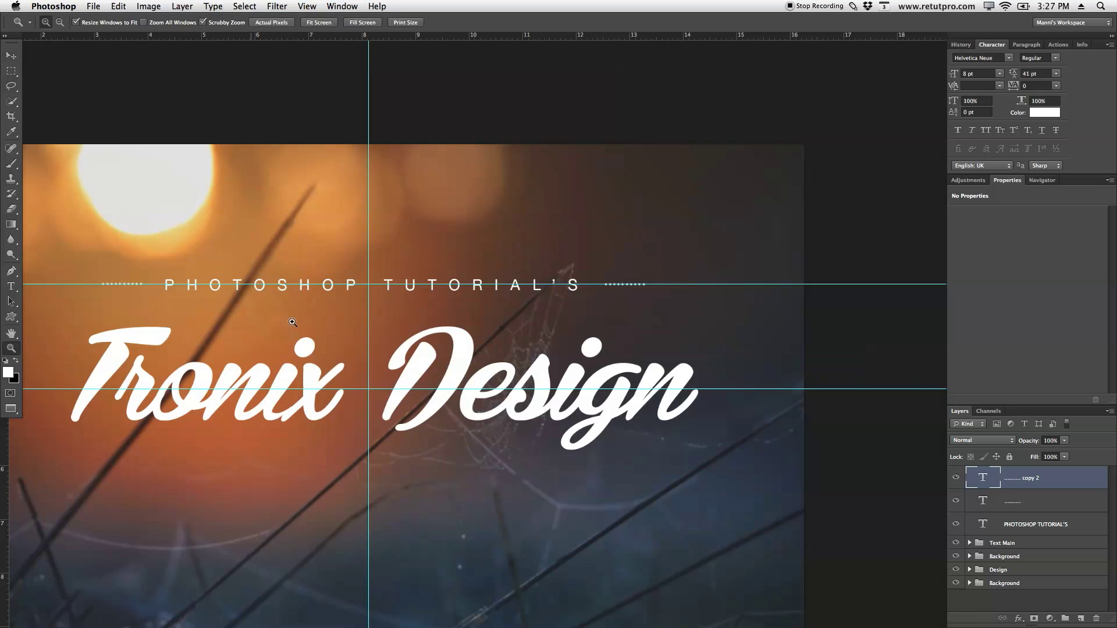
left_click(356, 311, "alt")
left_click_drag(349, 314, 424, 289)
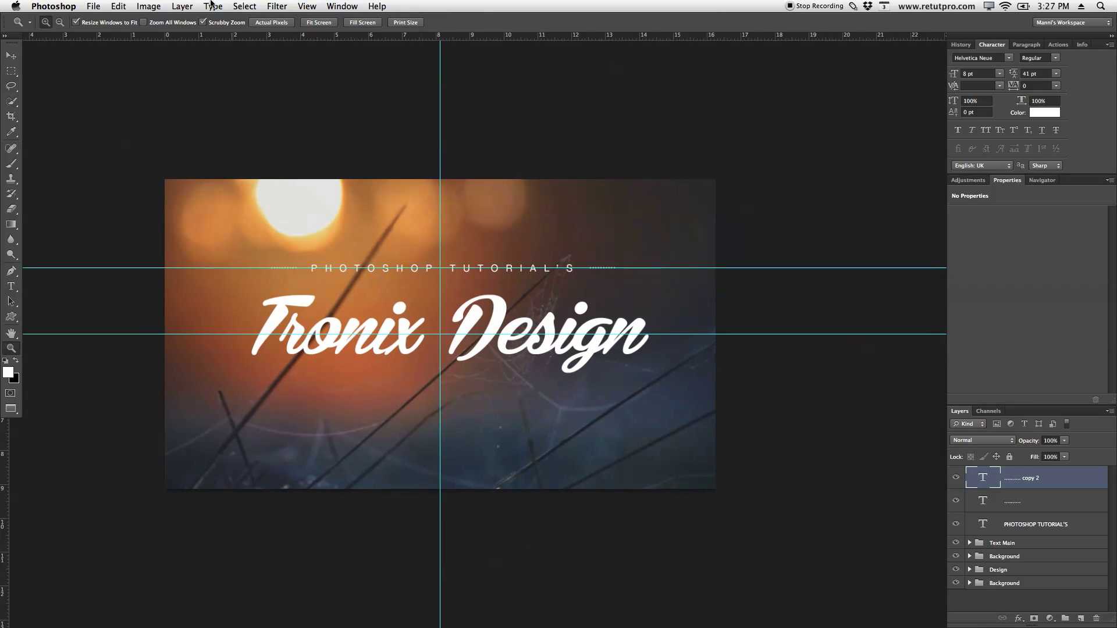
left_click(306, 6)
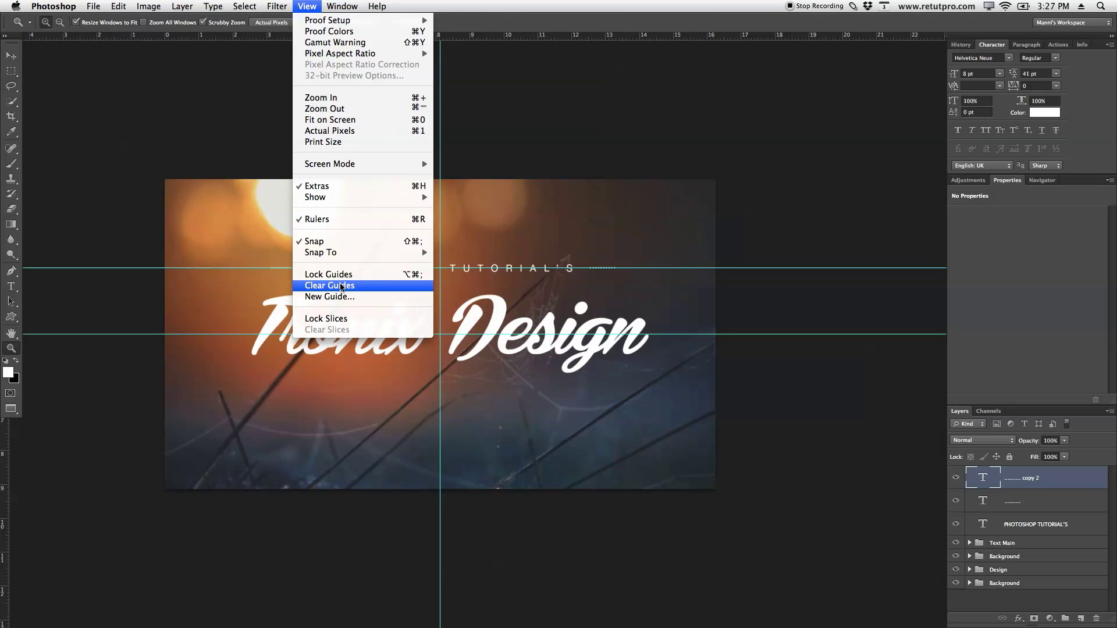
left_click(373, 274)
left_click(11, 55)
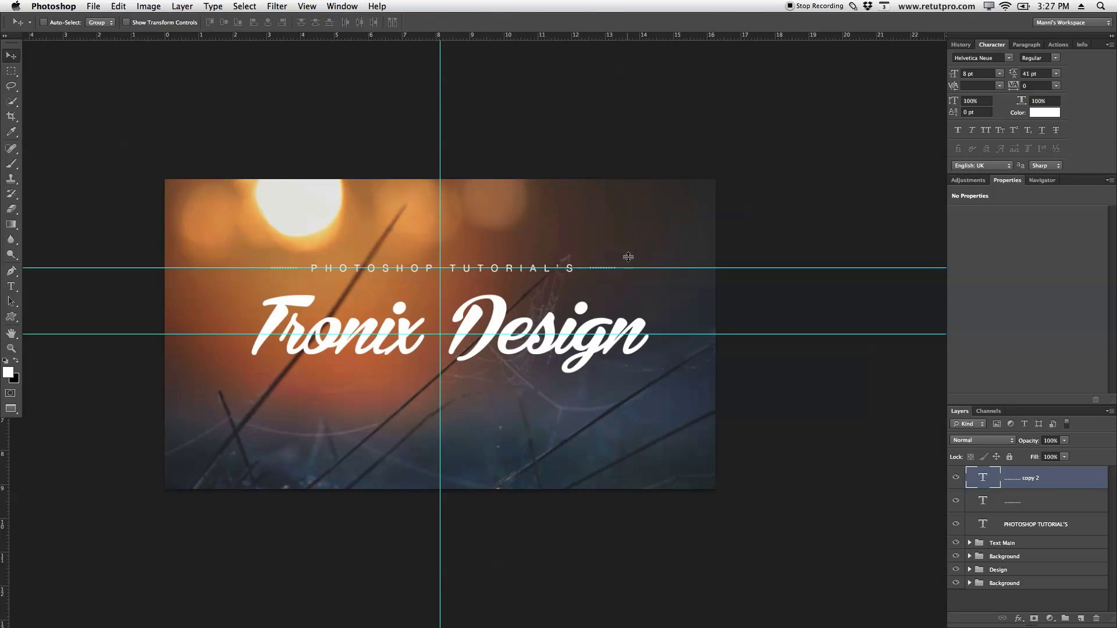
left_click_drag(623, 268, 665, 4)
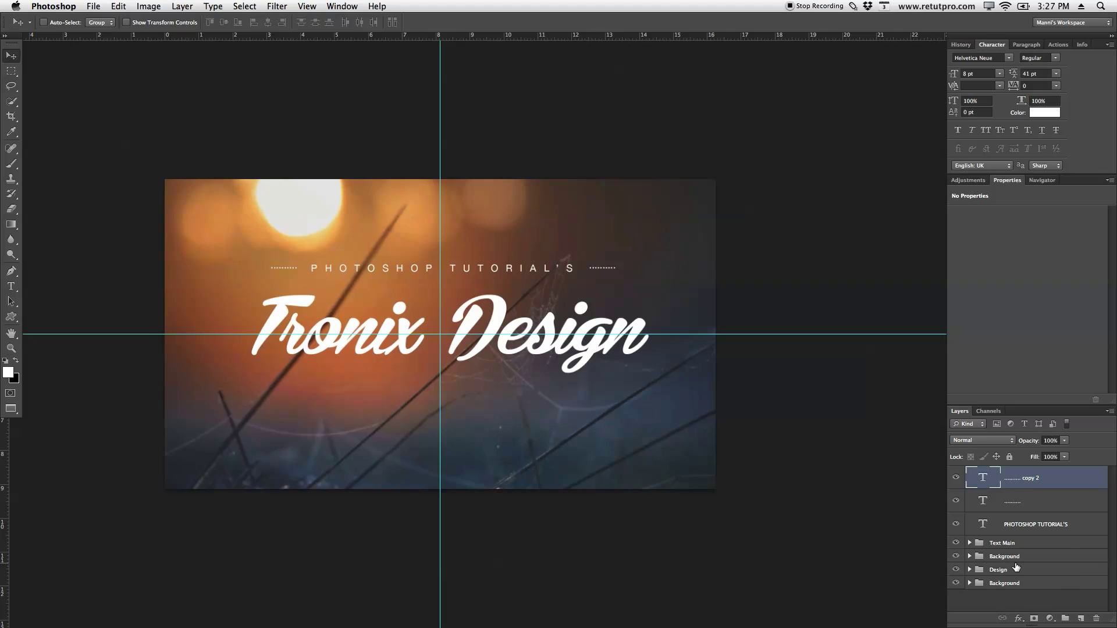
Step: Move the Youtube logo layer out of the Design group's Youtube shape subgroup to the top of the layer stack and make it visible
left_click(969, 570)
scroll(1013, 523, "down", 3)
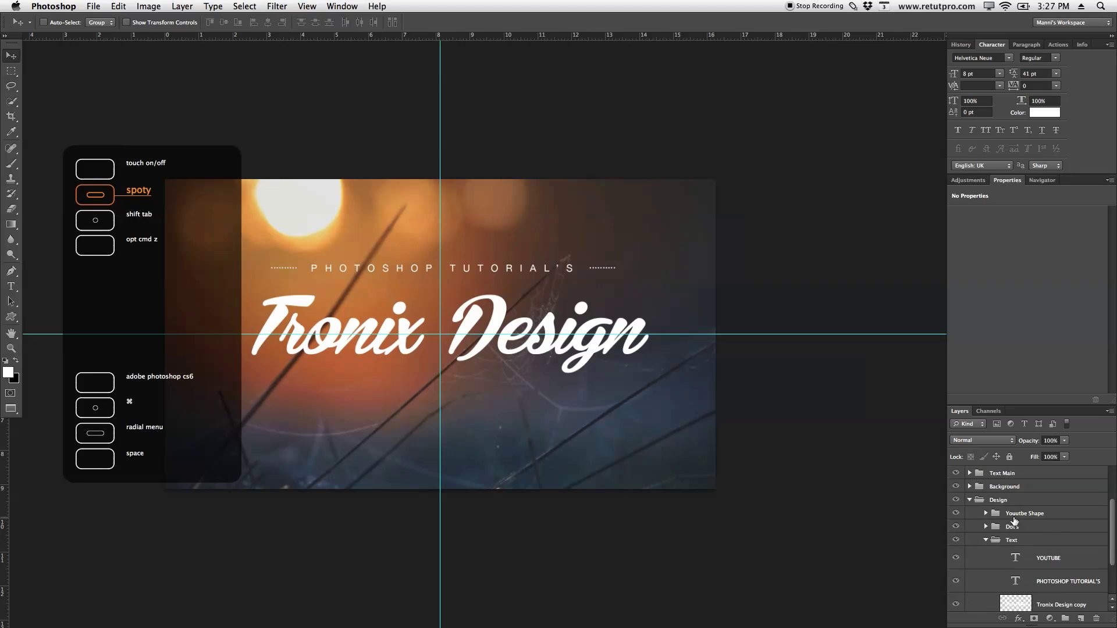
left_click(985, 513)
left_click(1052, 531)
double_click(1052, 531)
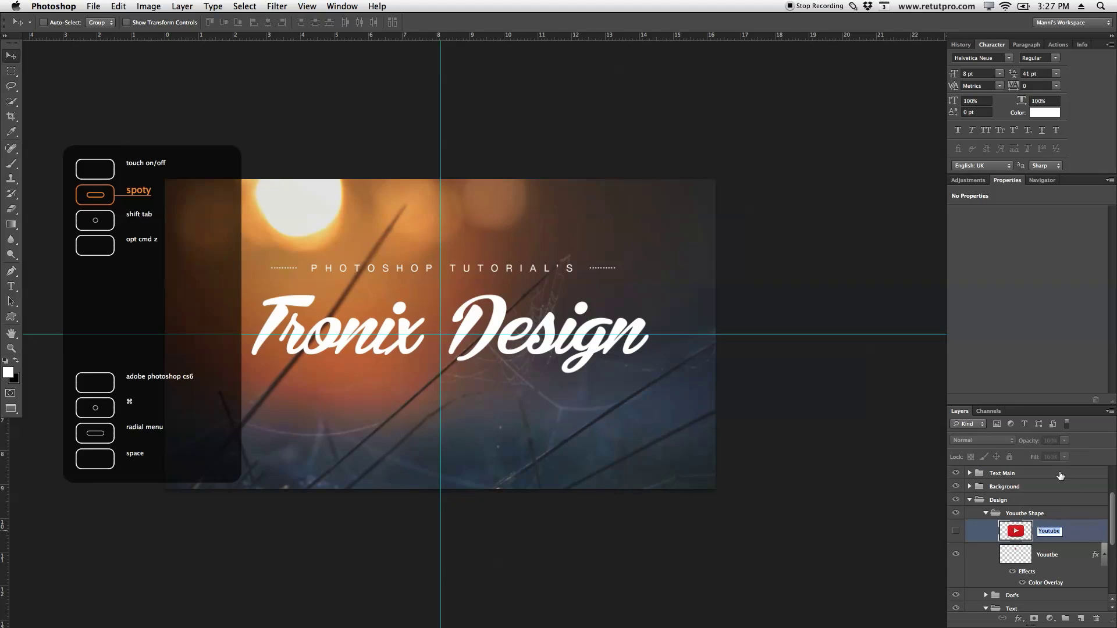
key("Return")
scroll(1114, 507, "up", 1)
left_click_drag(1056, 556, 1065, 475)
scroll(1112, 501, "up", 2)
left_click_drag(1039, 527, 1038, 472)
left_click(956, 478)
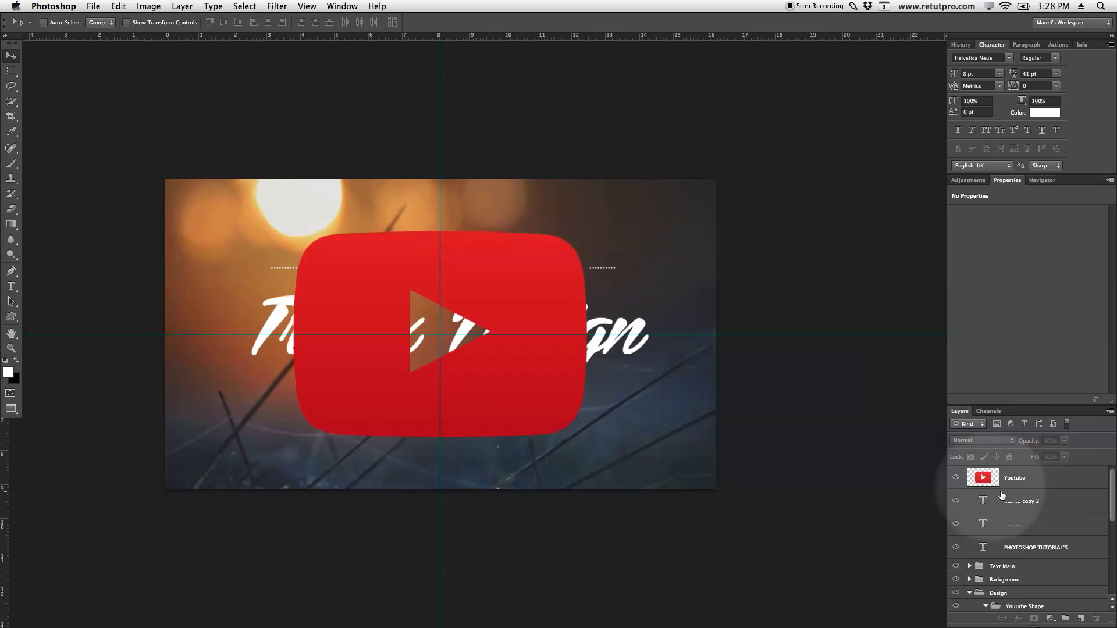
Step: Apply a white Color Overlay in Normal mode at 100% opacity to the Youtube logo layer
double_click(1040, 484)
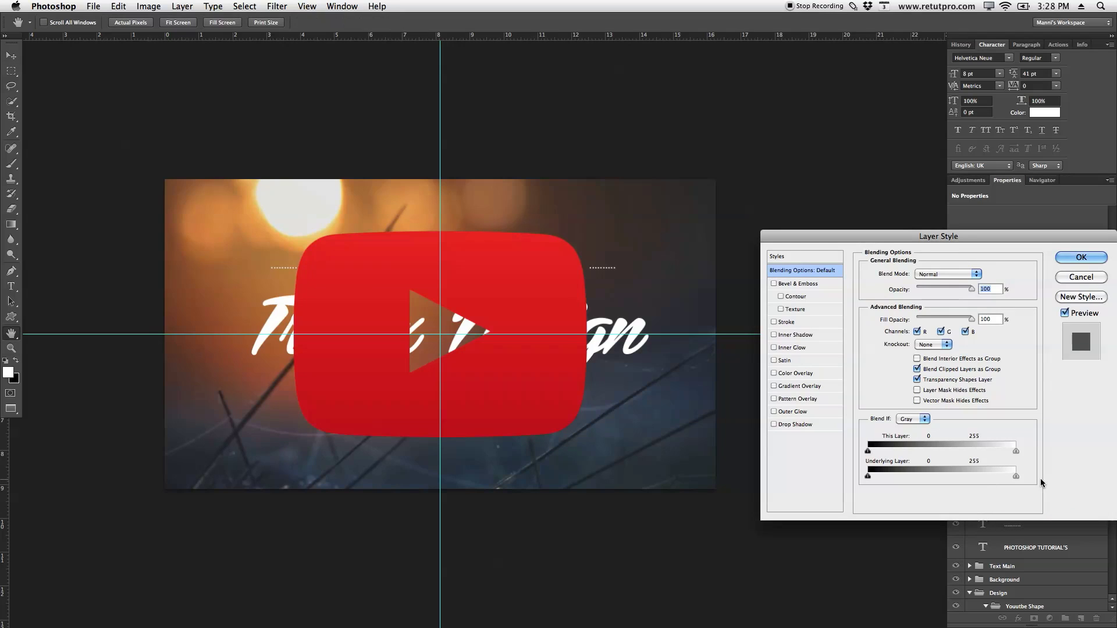
left_click_drag(959, 237, 791, 75)
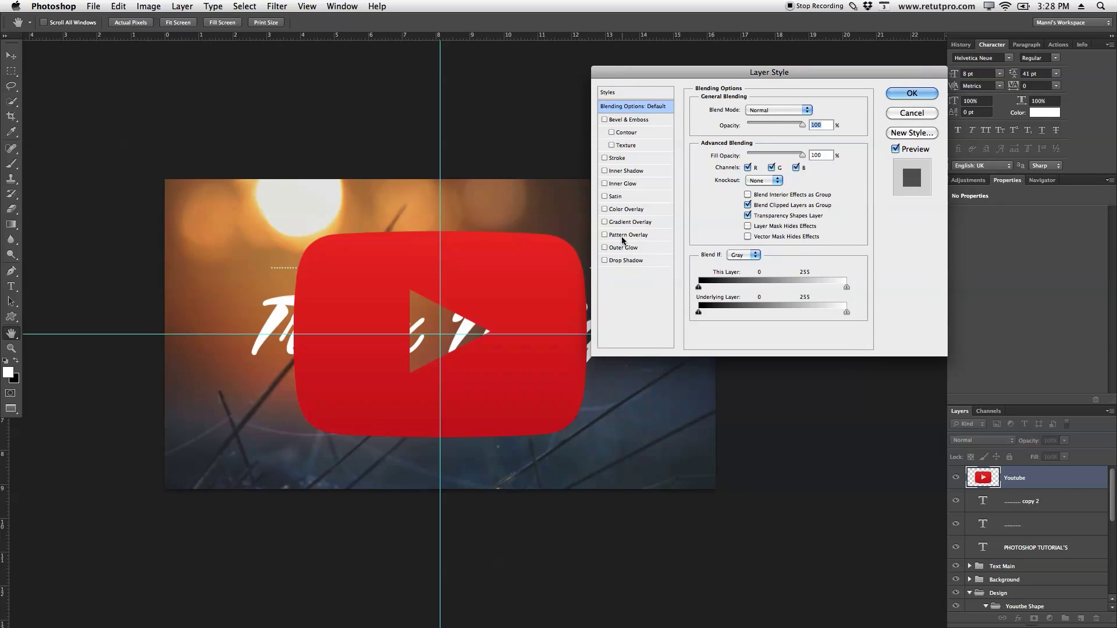
left_click(619, 210)
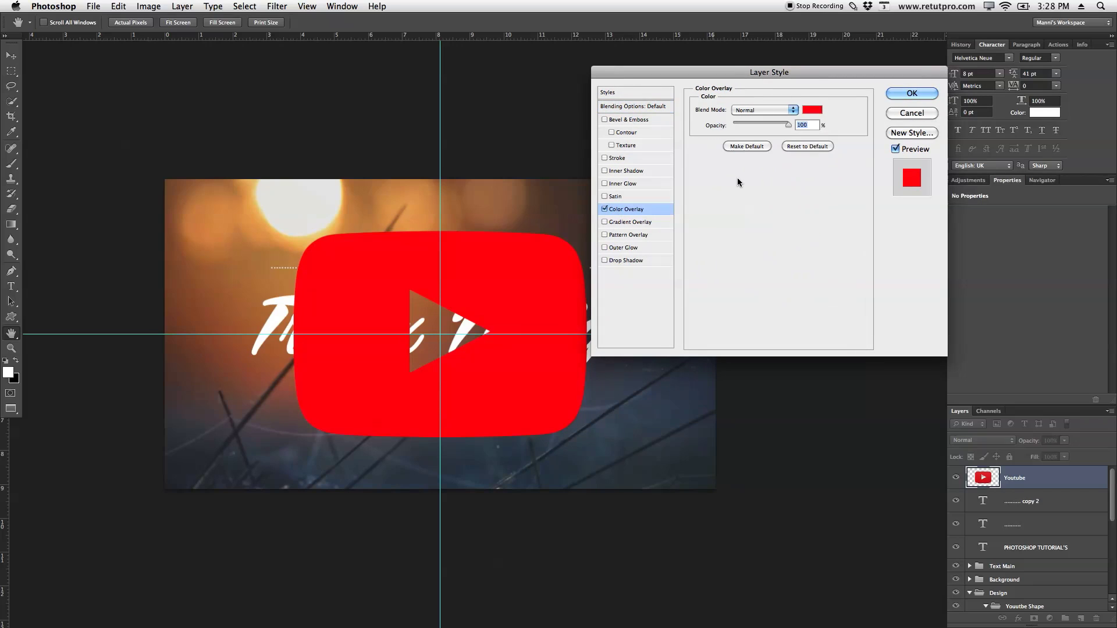
left_click(807, 110)
mouse_move(860, 330)
left_mouse_down()
mouse_move(838, 316)
mouse_move(845, 309)
mouse_move(802, 313)
left_mouse_up()
left_click(1072, 305)
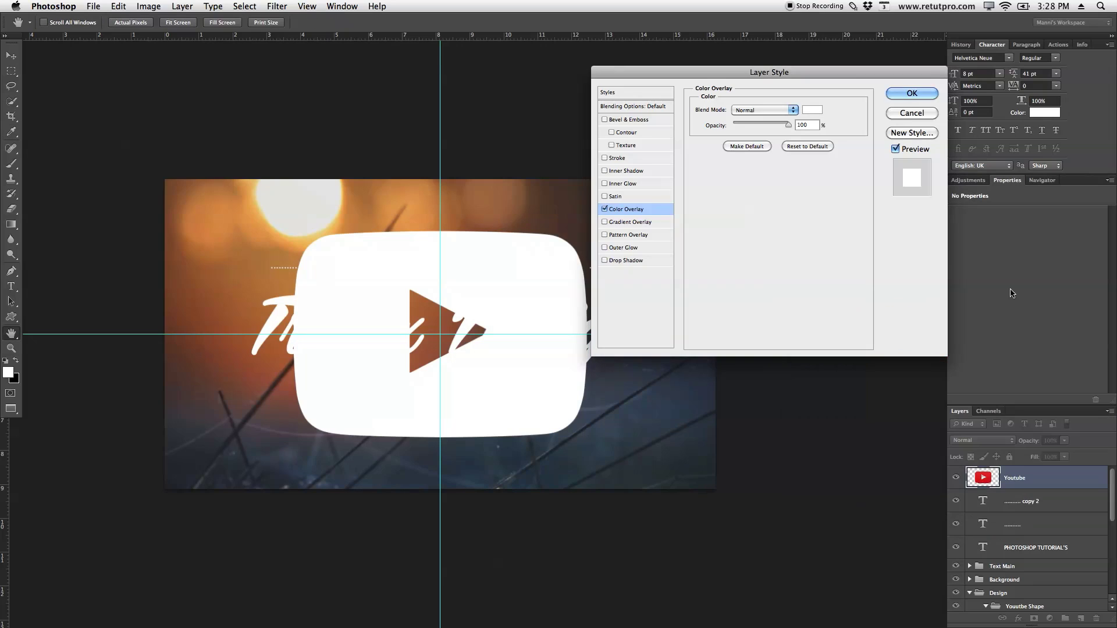
left_click(911, 93)
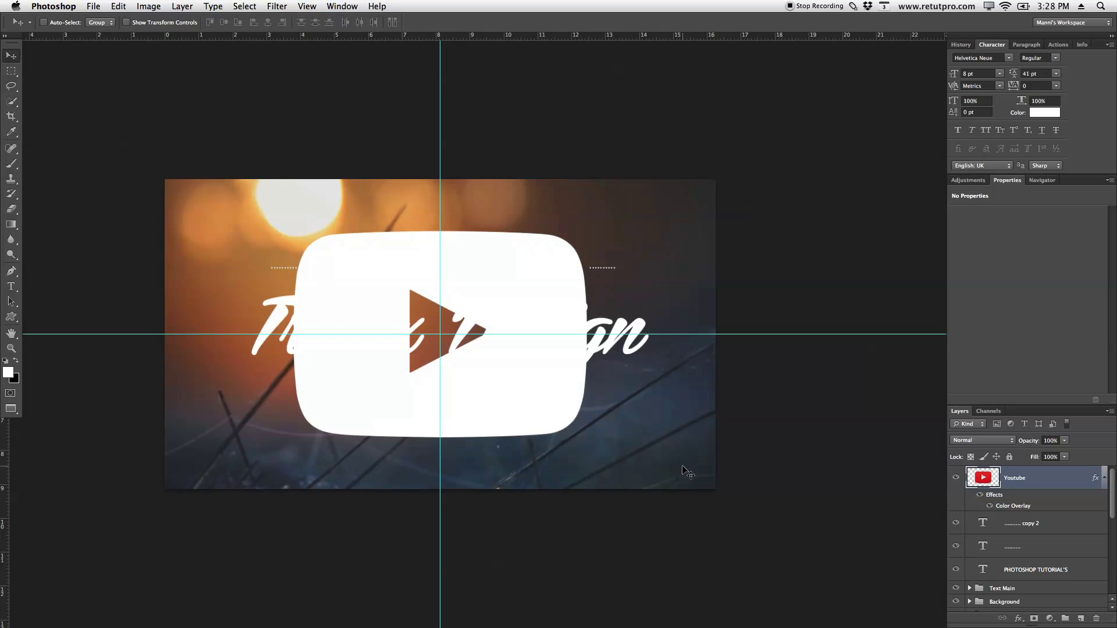
Step: Scale the YouTube logo down to about 7.7% and centre it on the vertical guide just above PHOTOSHOP TUTORIAL'S
key("ctrl+t")
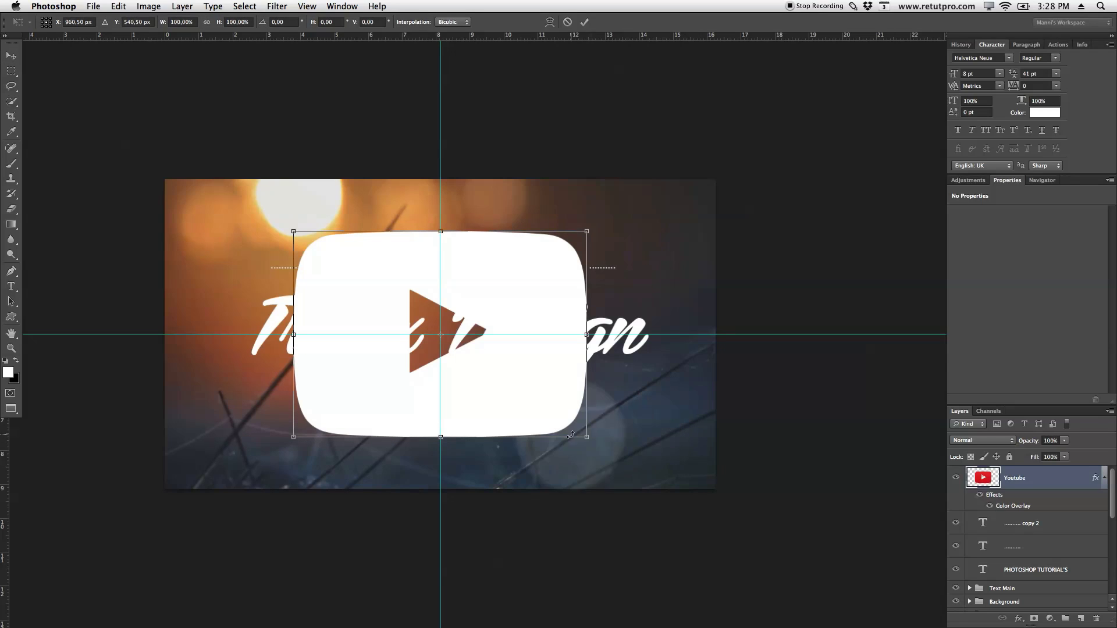
left_click_drag(587, 438, 355, 228)
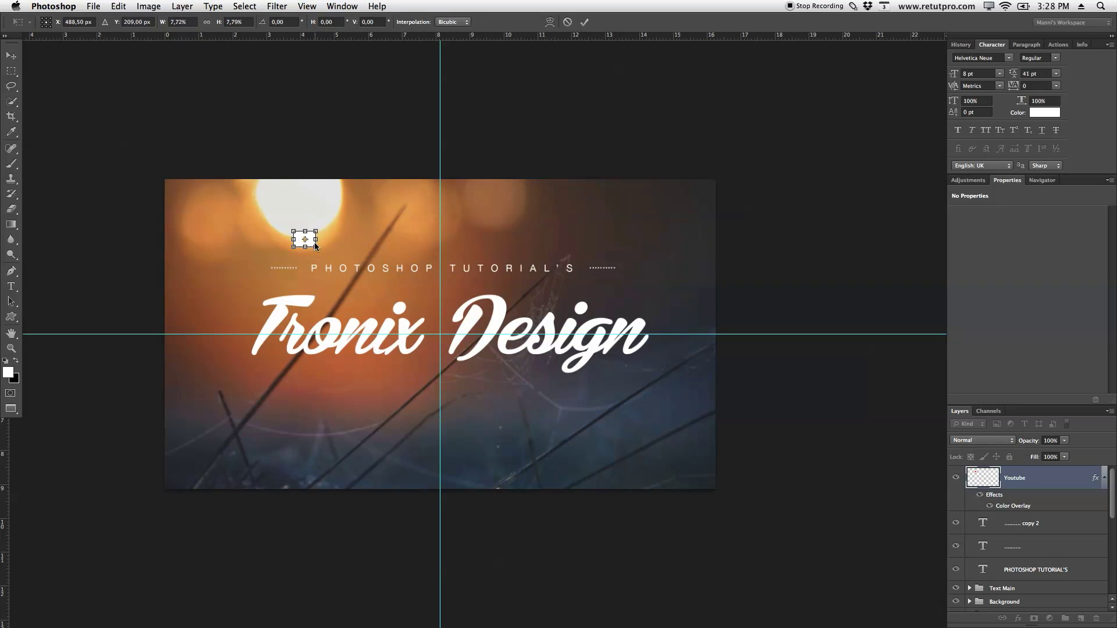
left_click(584, 21)
left_click_drag(324, 254, 459, 254)
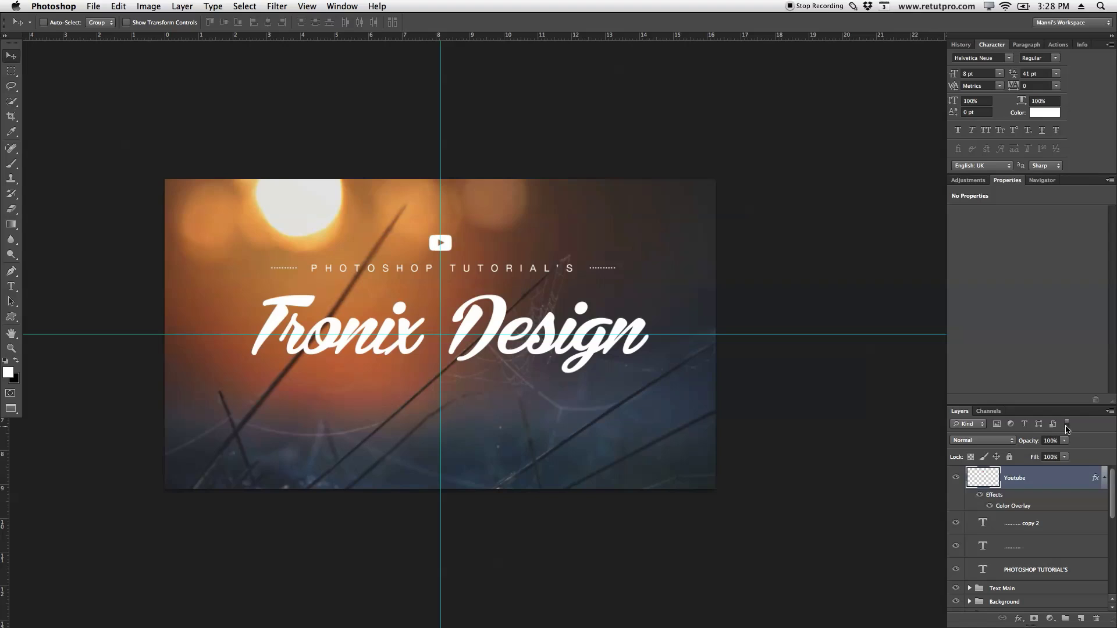
Step: Add a new empty layer above the logo and choose the solid chevron arrow as the custom shape
left_click_drag(1068, 409, 1086, 272)
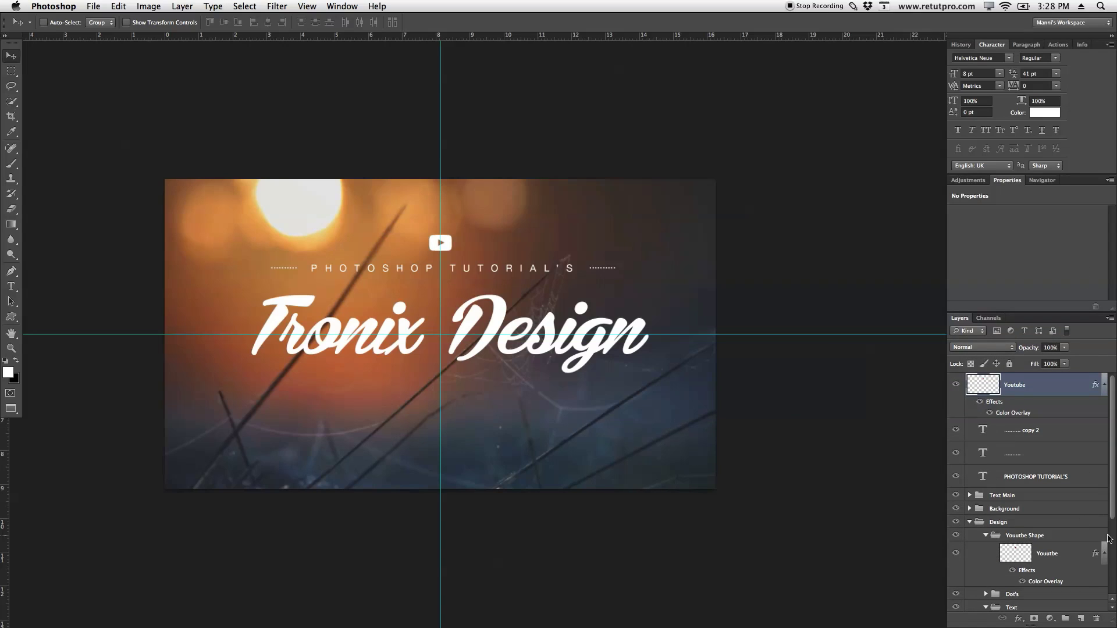
left_click(1080, 619)
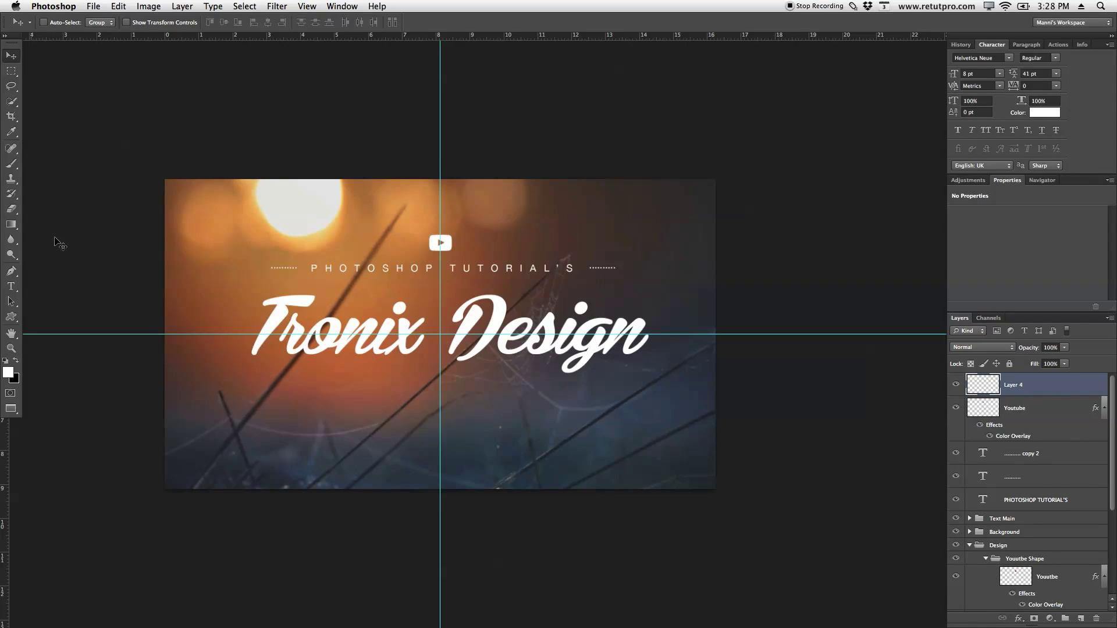
left_click(16, 318)
left_click(15, 318)
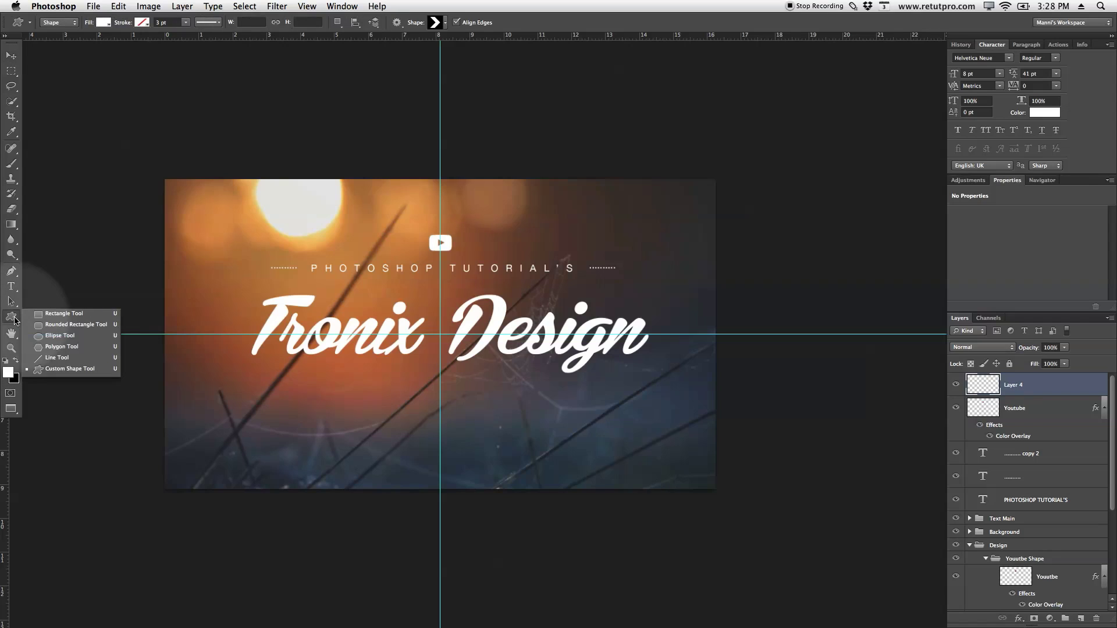
left_click(61, 373)
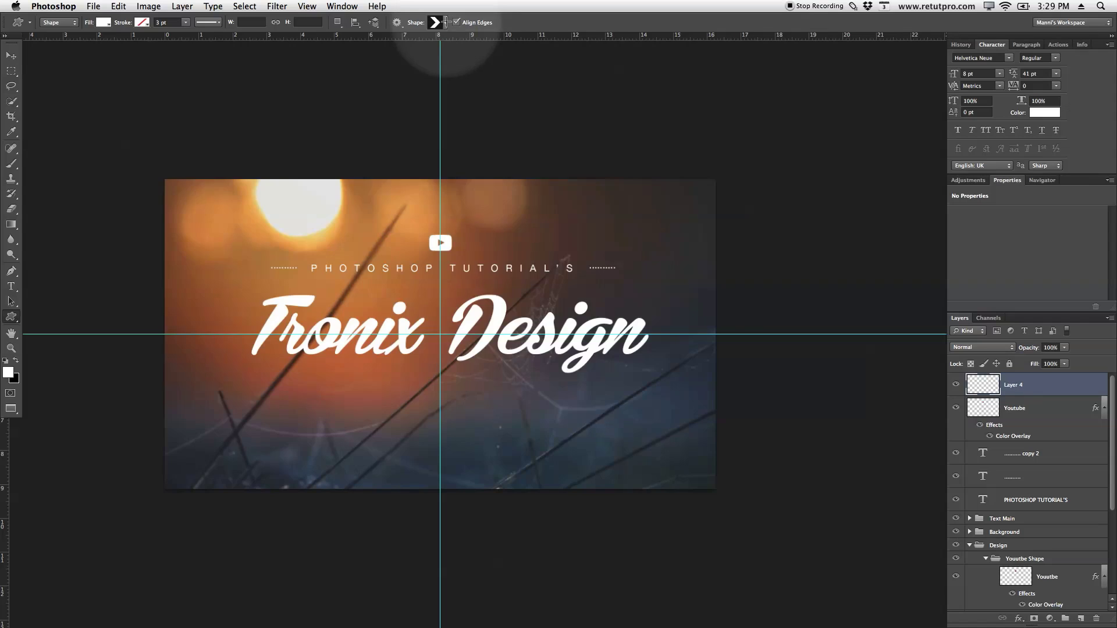
left_click(445, 22)
left_click(14, 319)
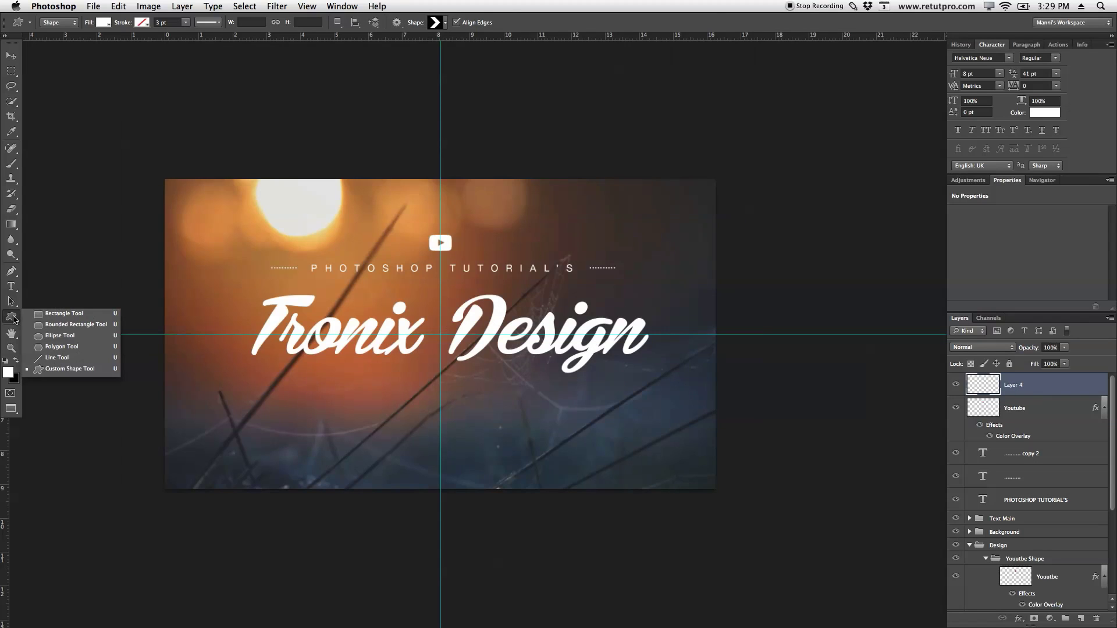
left_click(68, 373)
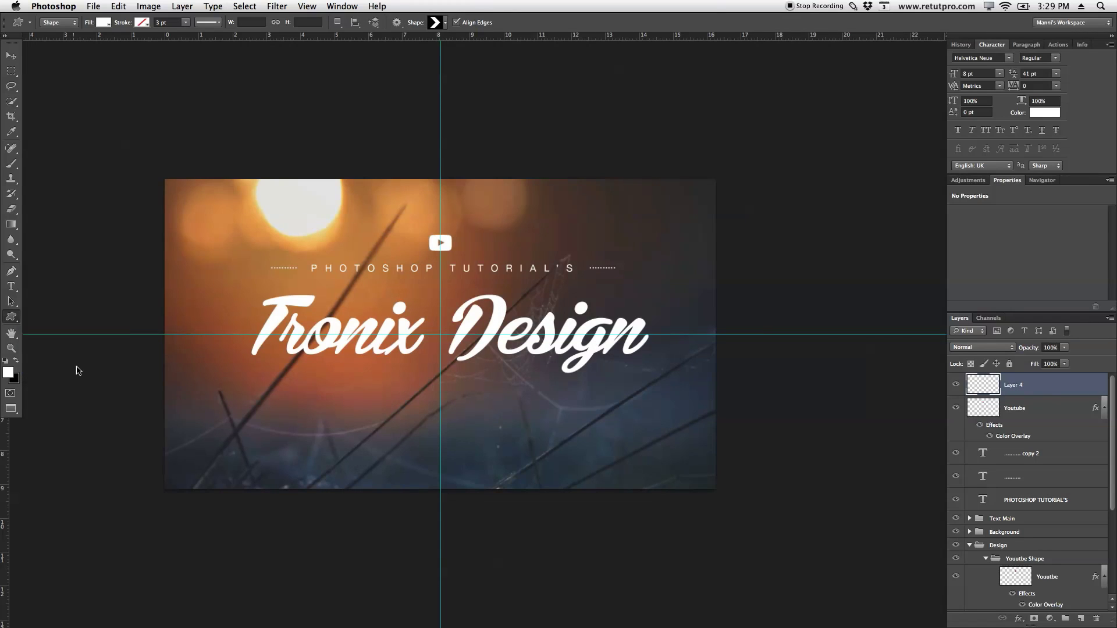
left_click(445, 23)
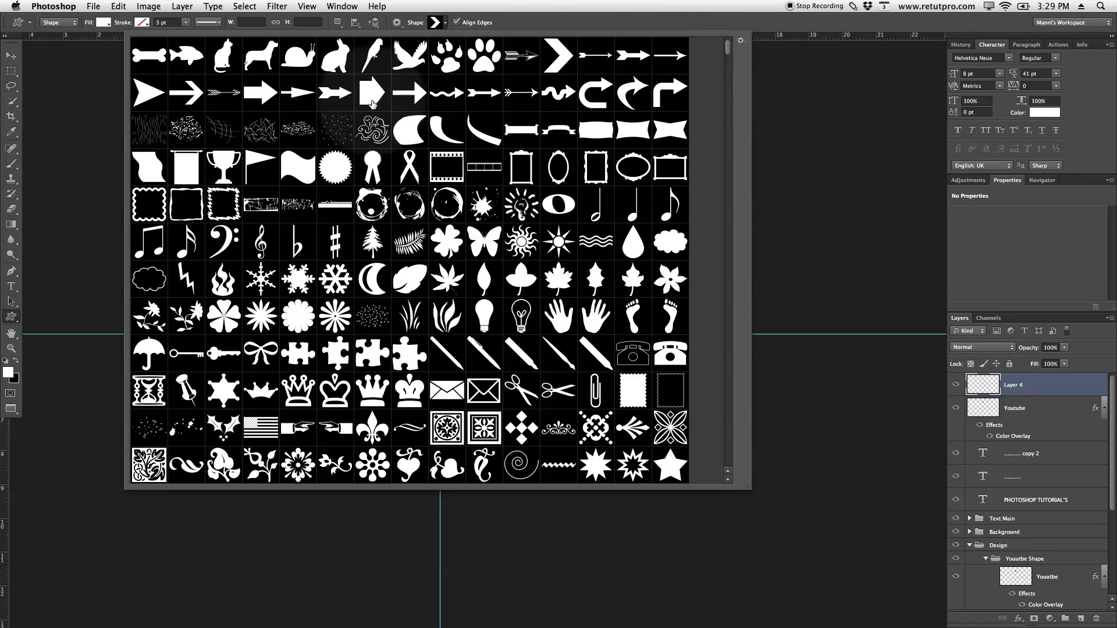
left_click(563, 58)
double_click(563, 56)
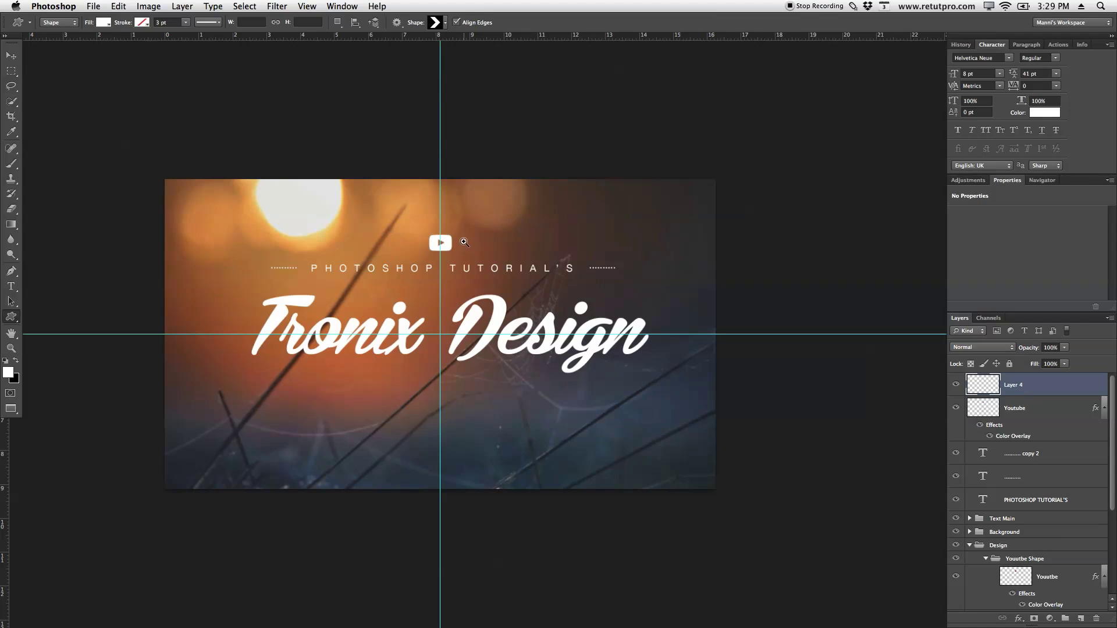
Step: Draw a small white chevron about 16 × 17 px beside the YouTube logo and shift it farther right of the logo
key("z")
left_click_drag(471, 245, 549, 247)
left_click_drag(479, 250, 474, 244)
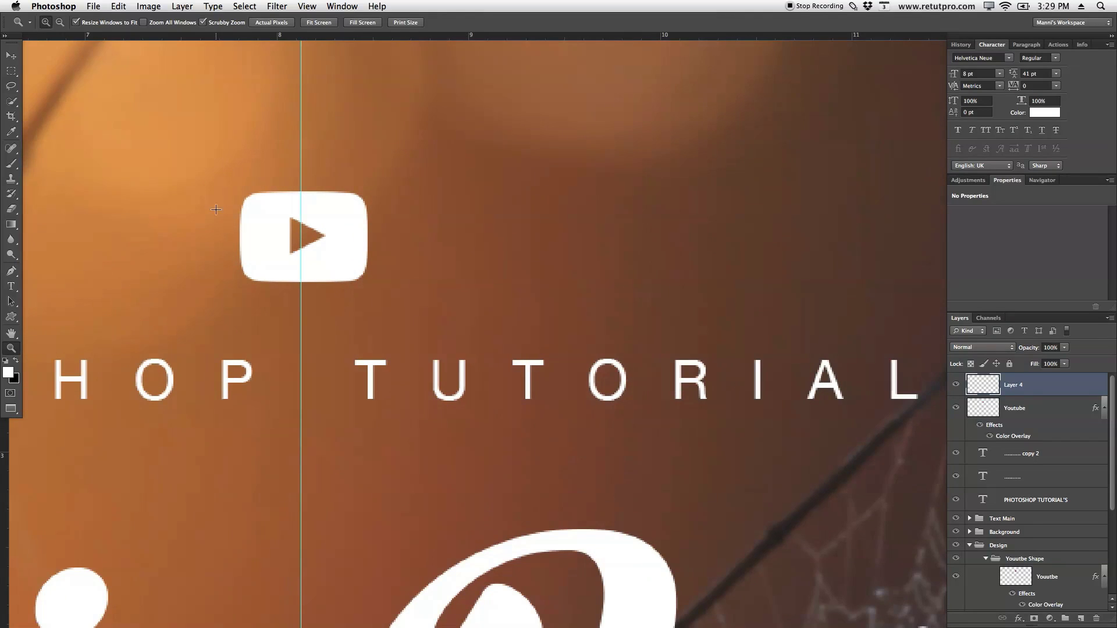
key("u")
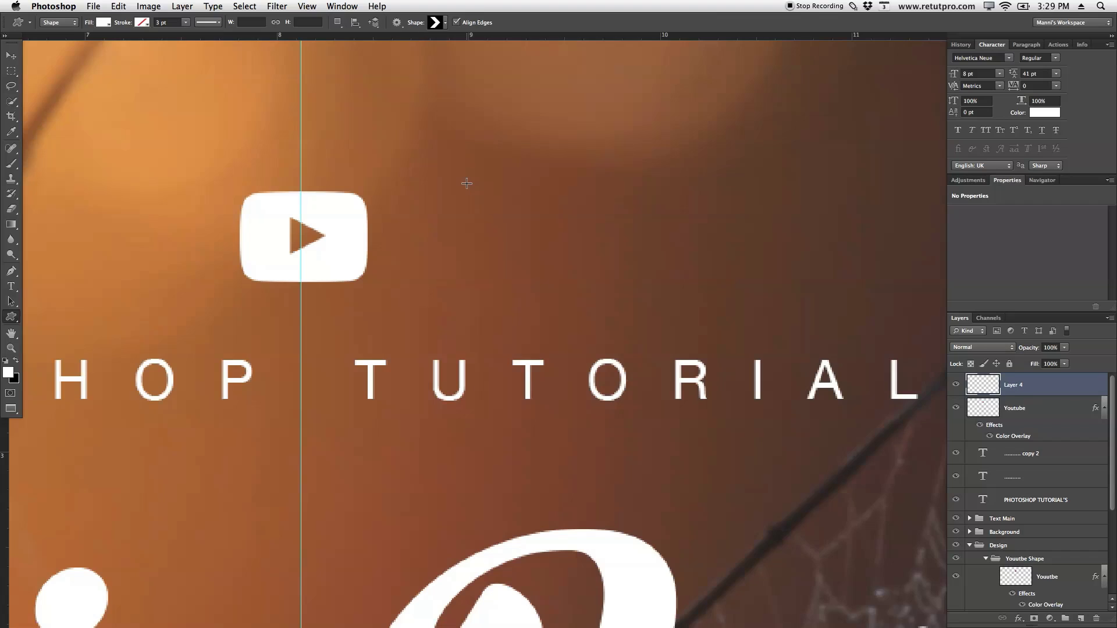
left_click_drag(424, 214, 446, 250)
left_click_drag(449, 252, 448, 253)
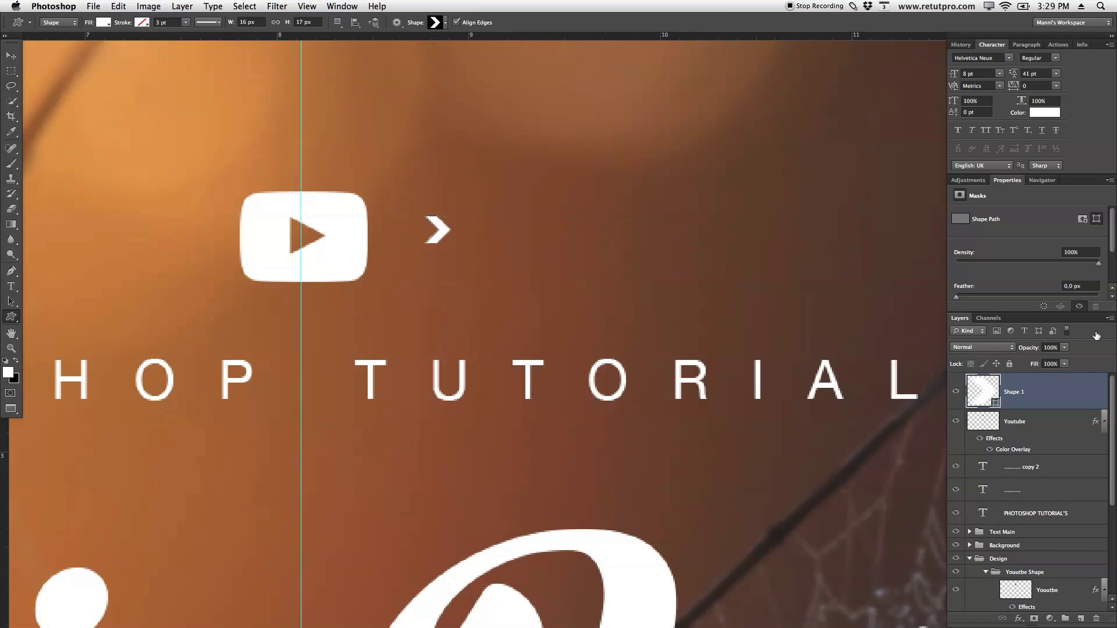
key("v")
left_click_drag(507, 268, 583, 254)
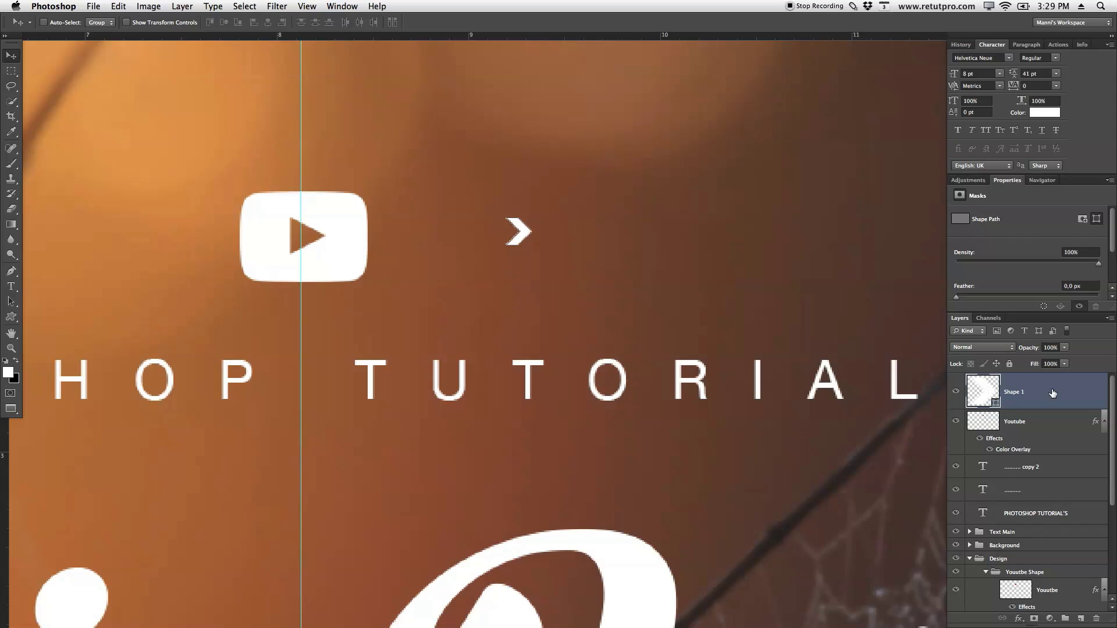
Step: Duplicate the chevron layer and nudge the copy right, leaving a narrow gap after the original
key("super+j")
key("Right")
key("Right")
key("Right")
key("Right")
key("Right")
key("Right")
key("Right")
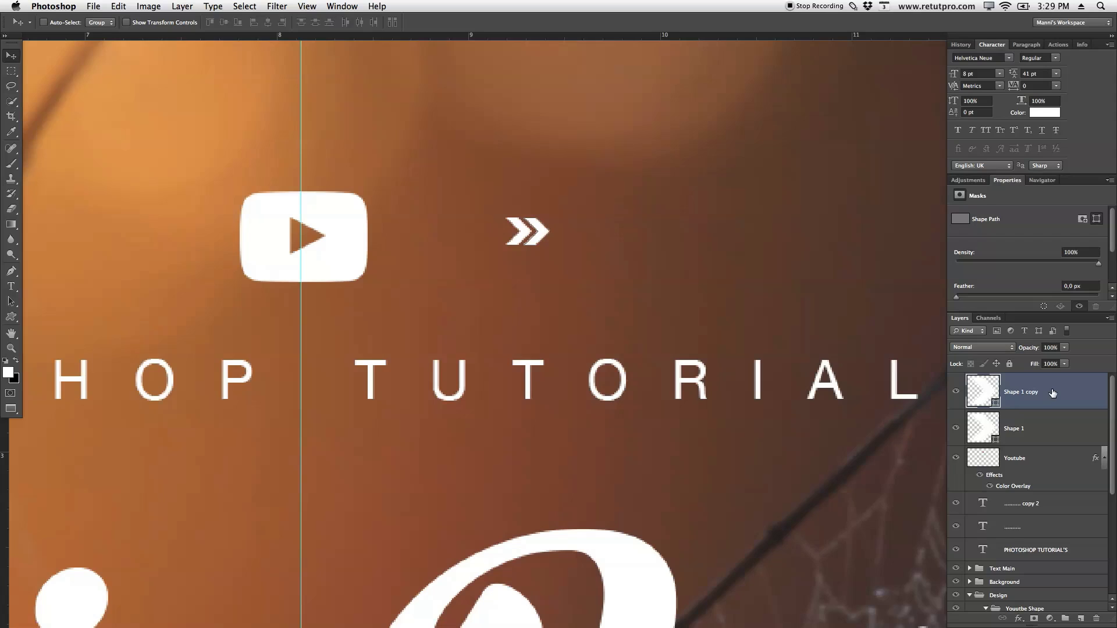
Step: Duplicate the second chevron and nudge this copy right by the same spacing to form a row of three
key("super+j")
key("Right")
key("Right")
key("Right")
key("Right")
key("Right")
key("Right")
key("Right")
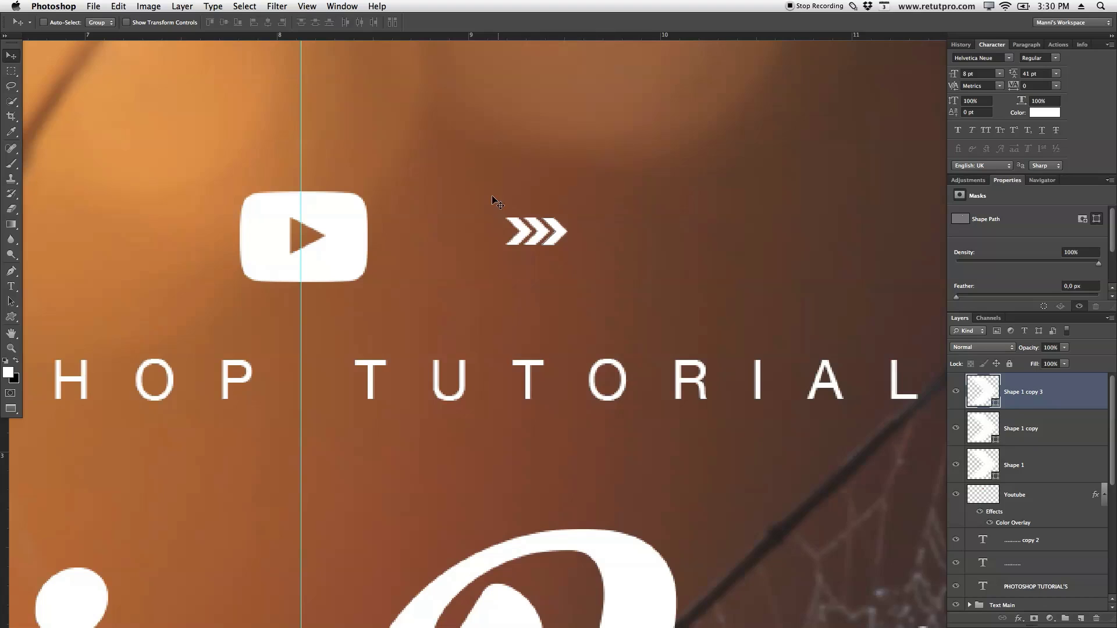
Step: Make a thin, long horizontal rectangular selection across the three chevrons, extending well beyond both ends of the row
key("m")
scroll(585, 169, "down", 2)
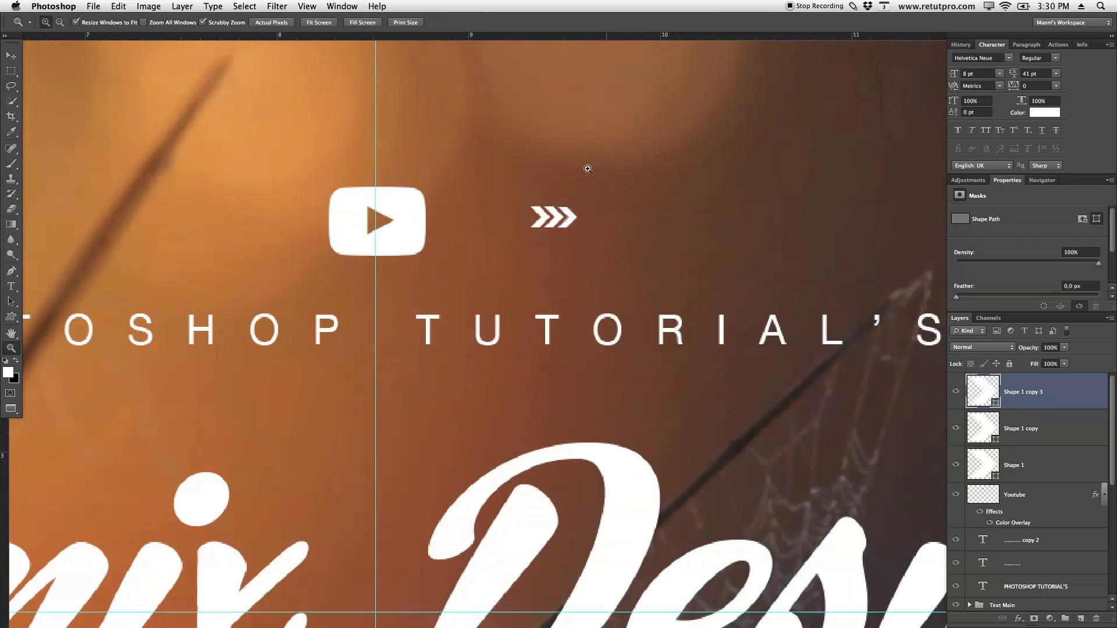
left_click_drag(11, 71, 59, 72)
left_click(58, 70)
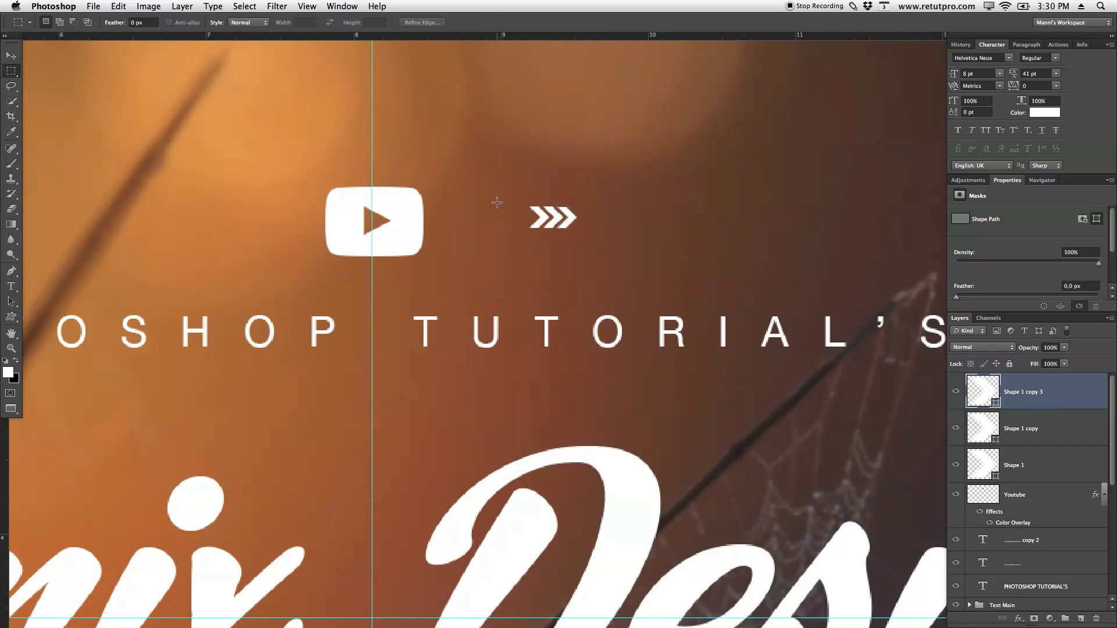
scroll(500, 210, "up", 4)
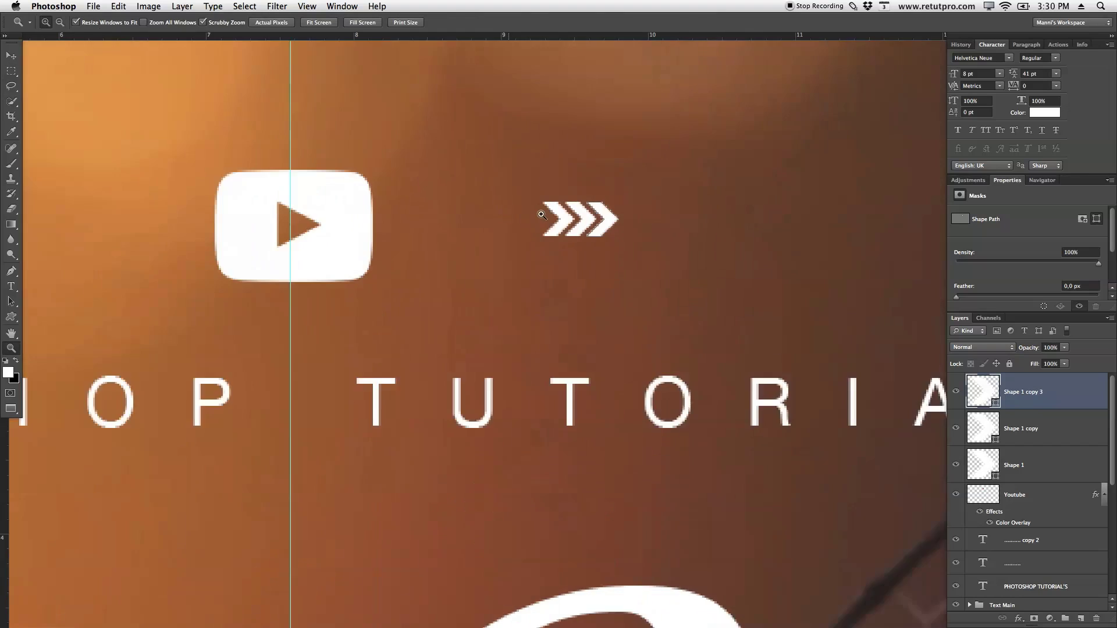
left_click_drag(372, 212, 772, 216)
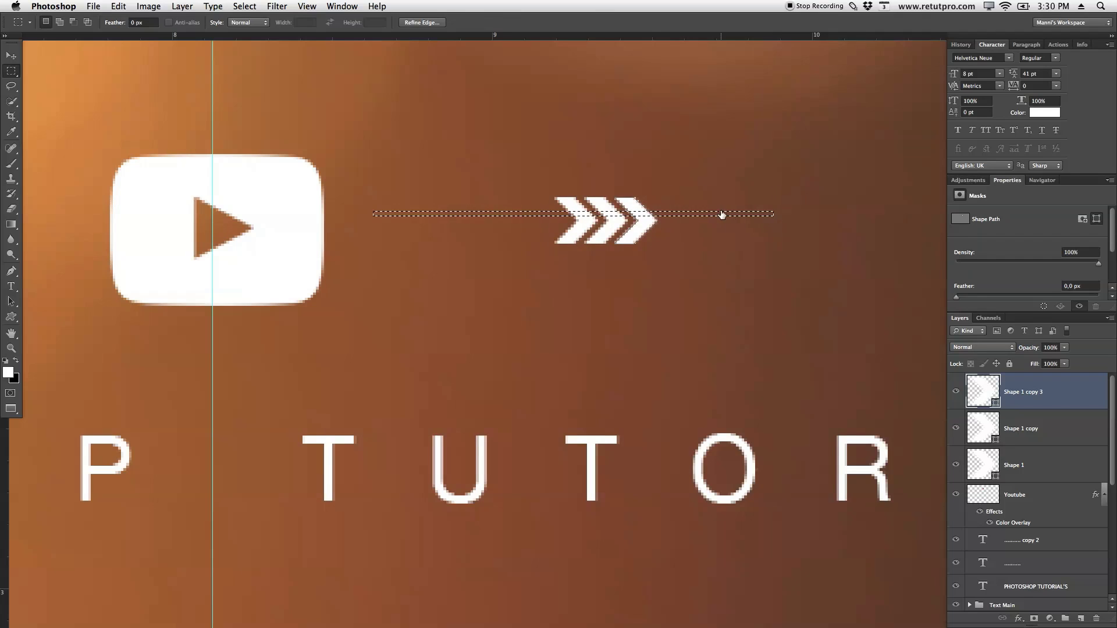
Step: Fill the thin selection with white at 100% opacity on a new layer above the chevrons and deselect it
left_click(1080, 619)
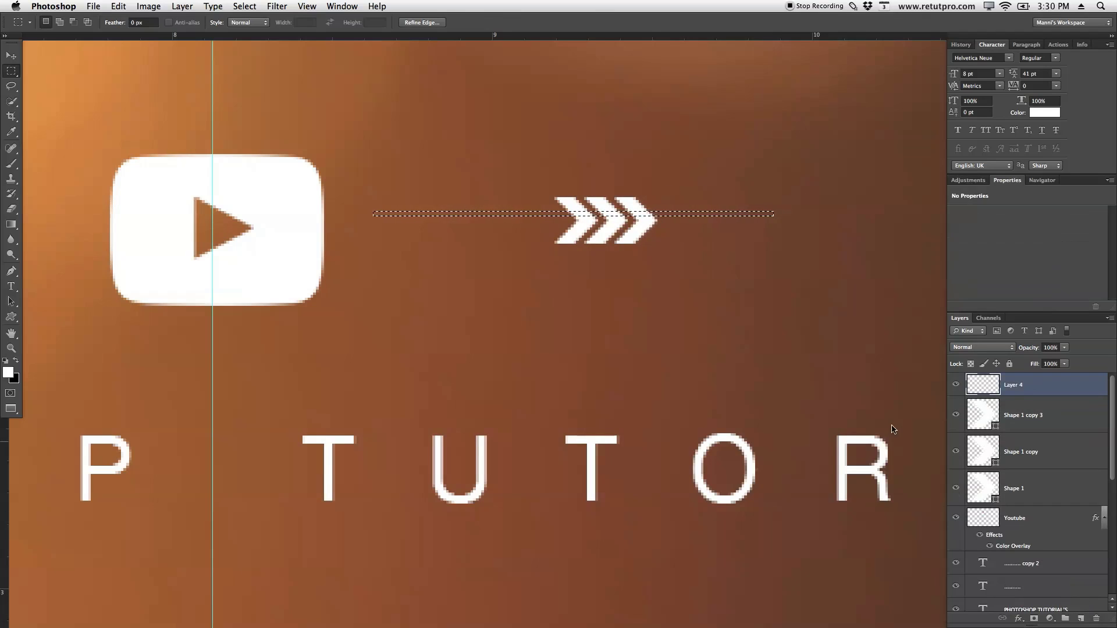
right_click(666, 214)
left_click(698, 364)
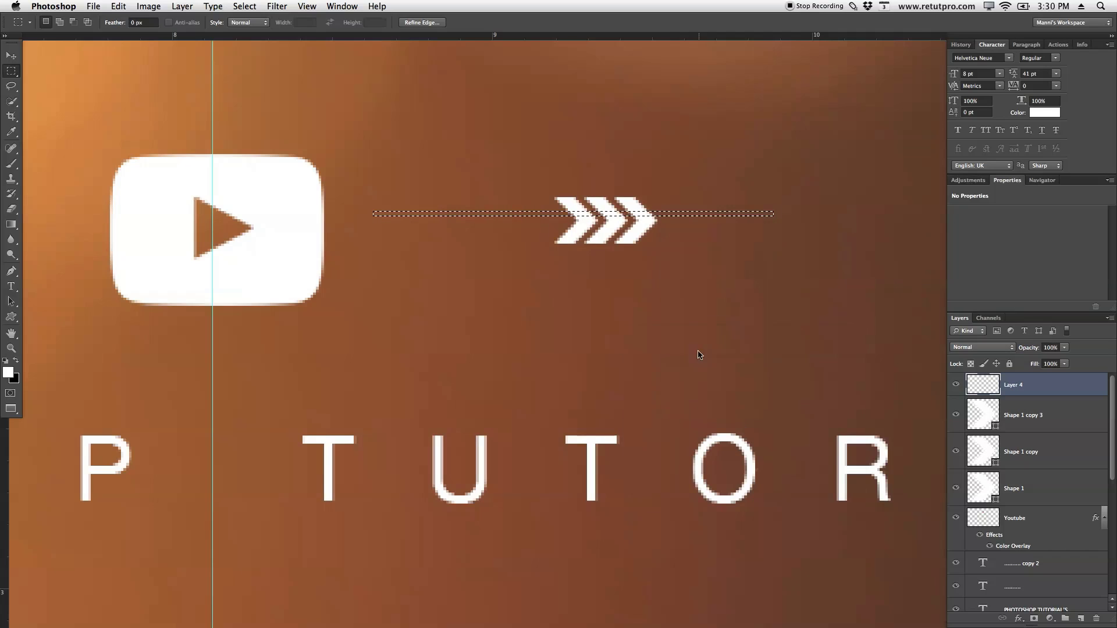
key("Return")
key("m")
right_click(644, 219)
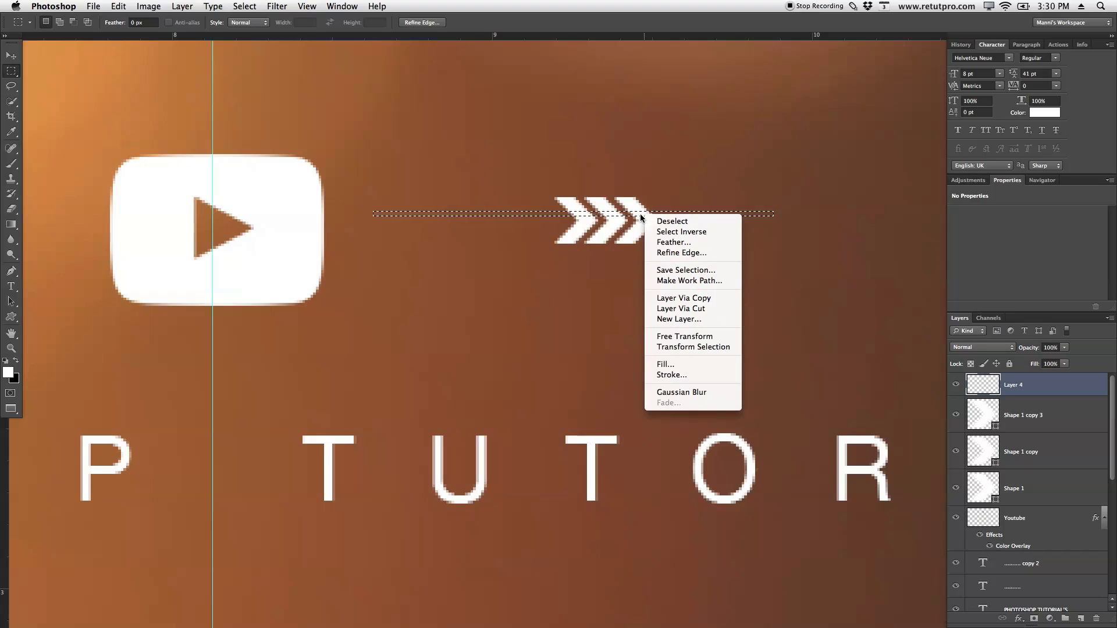
right_click(612, 211)
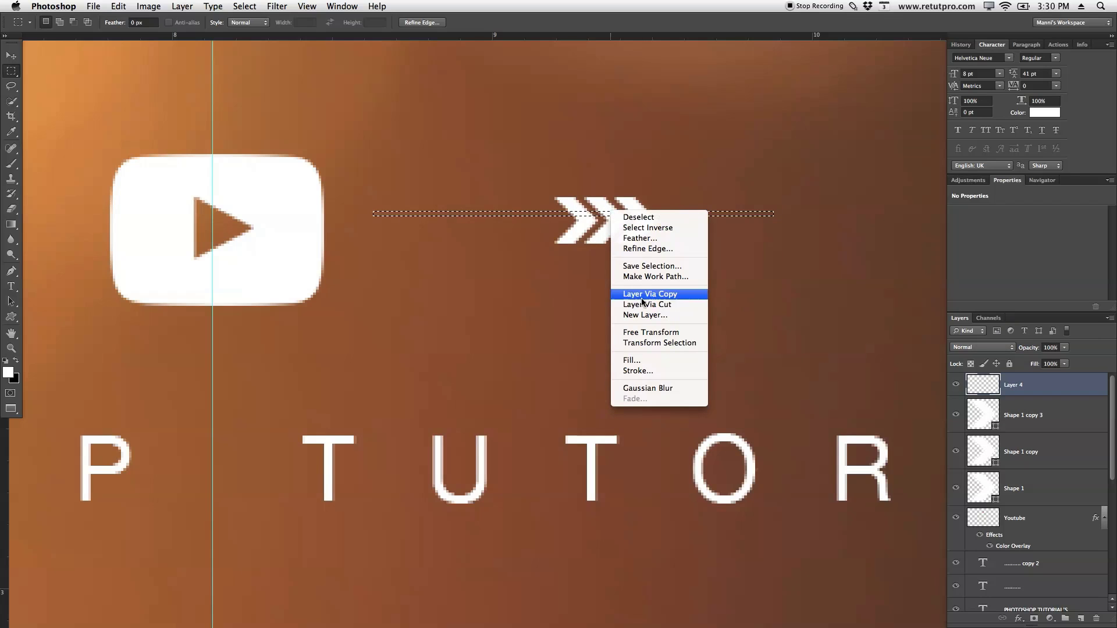
left_click(641, 361)
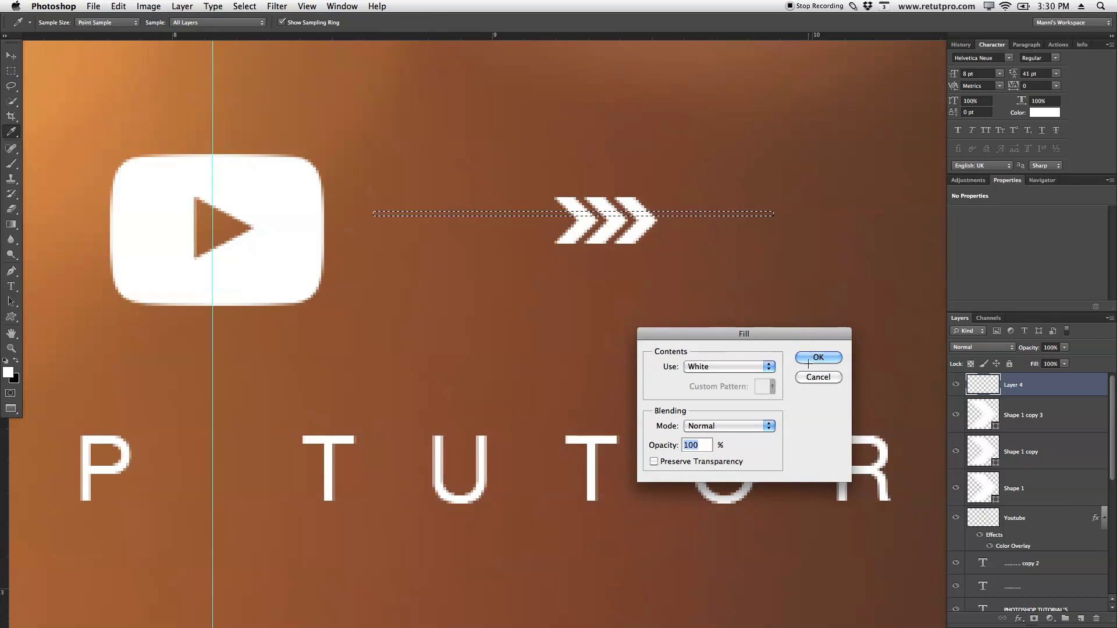
key("Return")
key("super+d")
key("v")
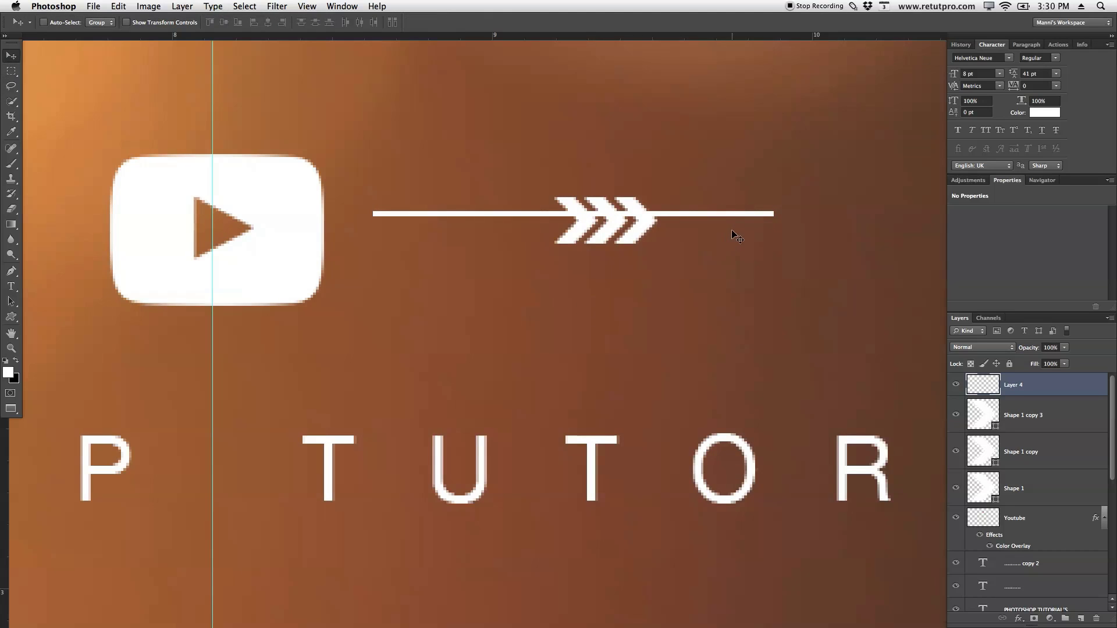
Step: Move the white line left and down so its end meets the chevrons and it runs through their vertical middle
left_click_drag(729, 227, 608, 215)
key("Up")
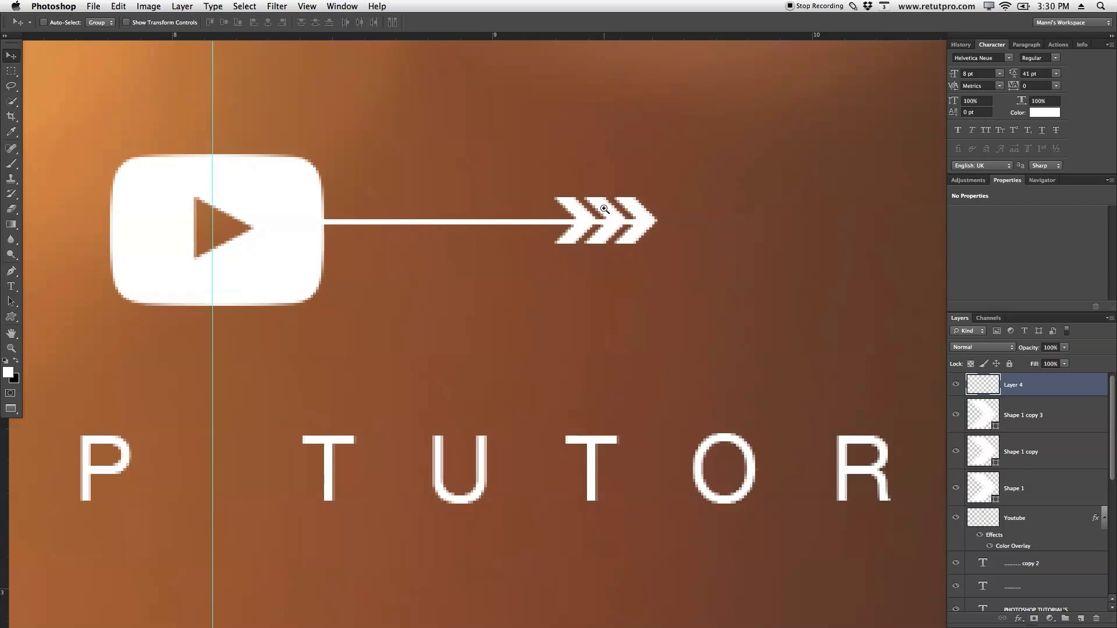
Step: Add a horizontal guide through the vertical middle of the white YouTube logo
key("z")
left_click_drag(604, 209, 596, 117)
left_click_drag(587, 37, 635, 247)
Step: Group the white line layer with the three chevron shape layers
left_click(1060, 420, "shift")
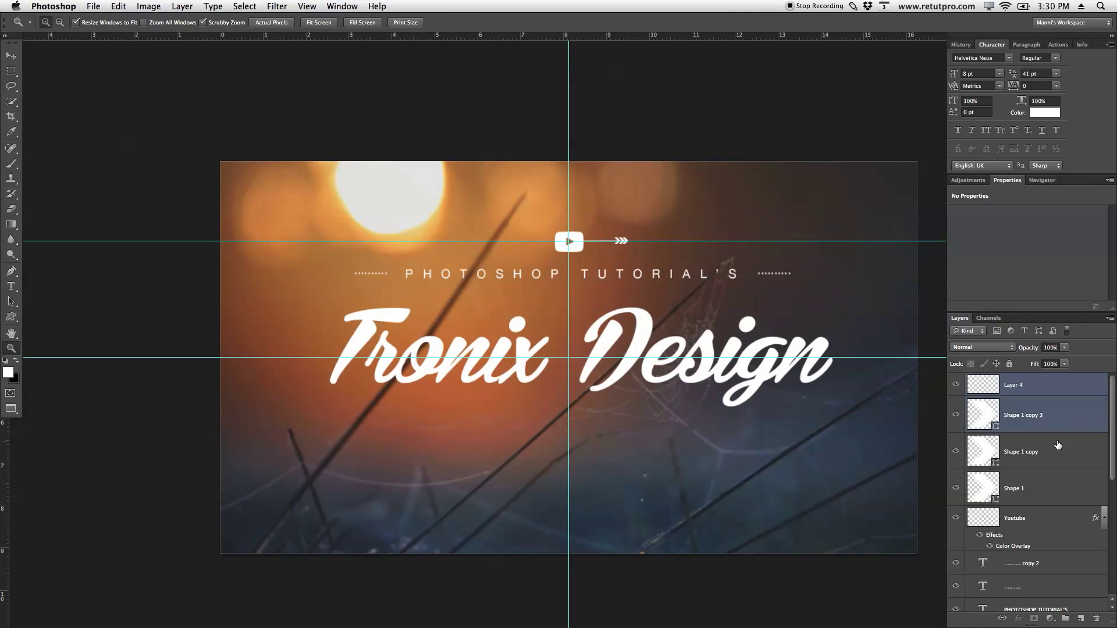
left_click(1057, 447)
left_click(1057, 489, "shift")
left_click(1051, 418, "shift")
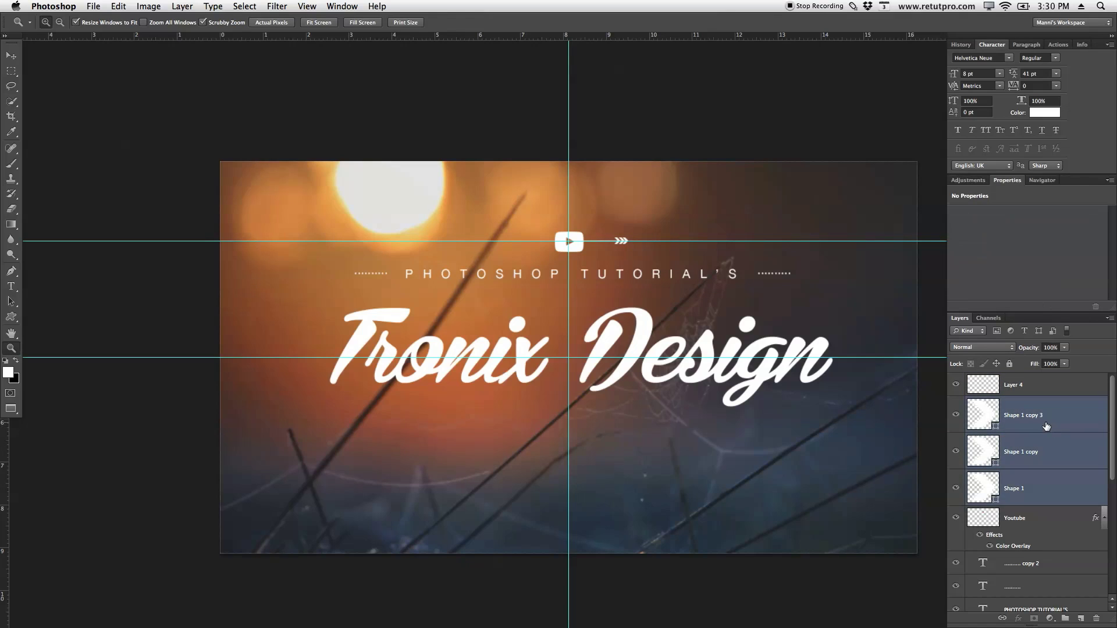
left_click(1041, 386, "shift")
key("super+g")
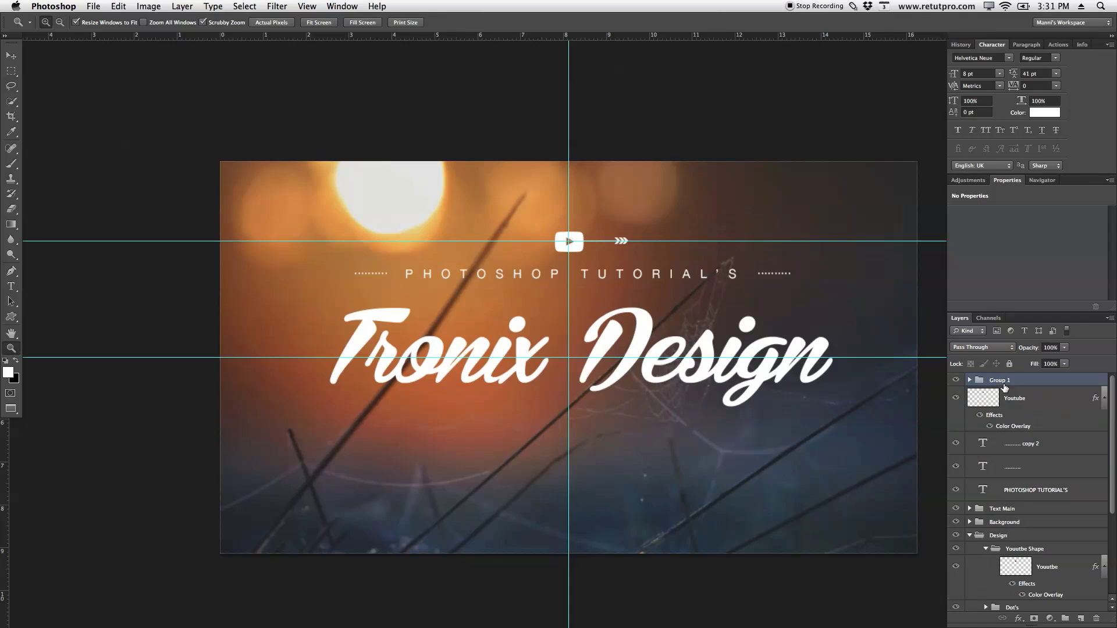
Step: Rename the new line-and-chevron group as Arrow
double_click(1005, 381)
key("Escape")
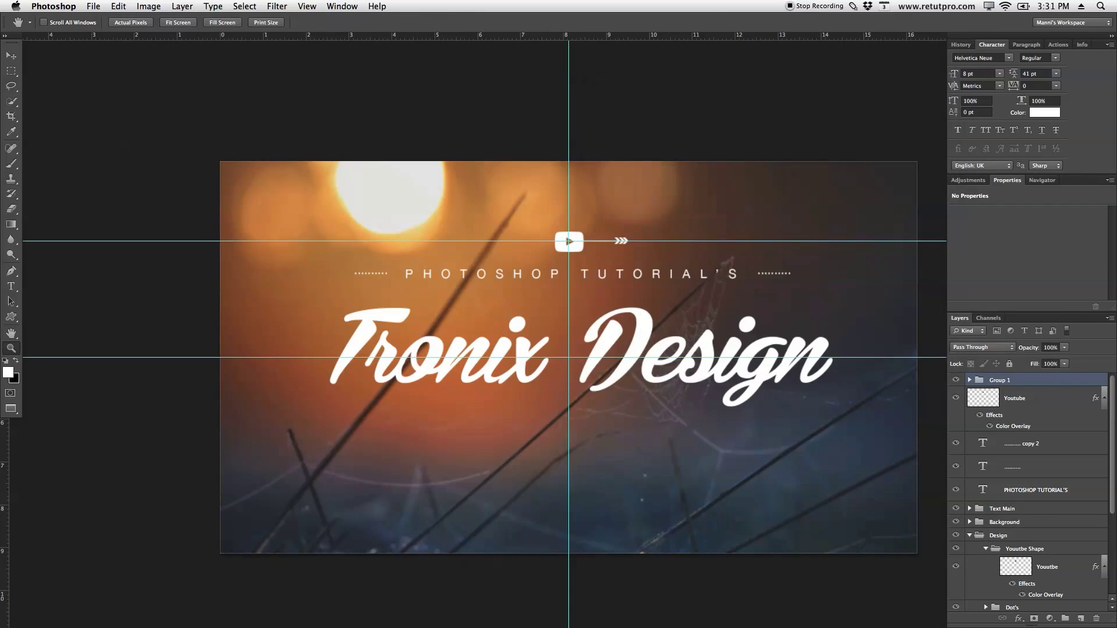
double_click(1000, 379)
type("Arrow")
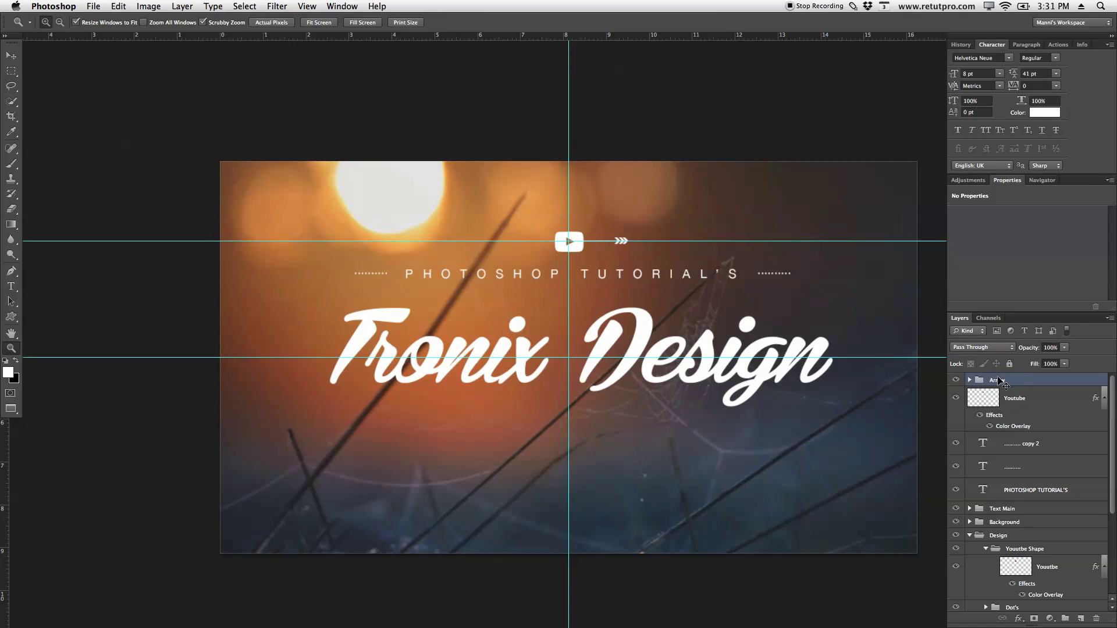
key("Return")
Step: Move the Arrow group to the left of the YouTube logo, pointing at it and centred on the horizontal guide
key("v")
left_click_drag(694, 285, 601, 285)
key("Up")
key("Right")
key("Down")
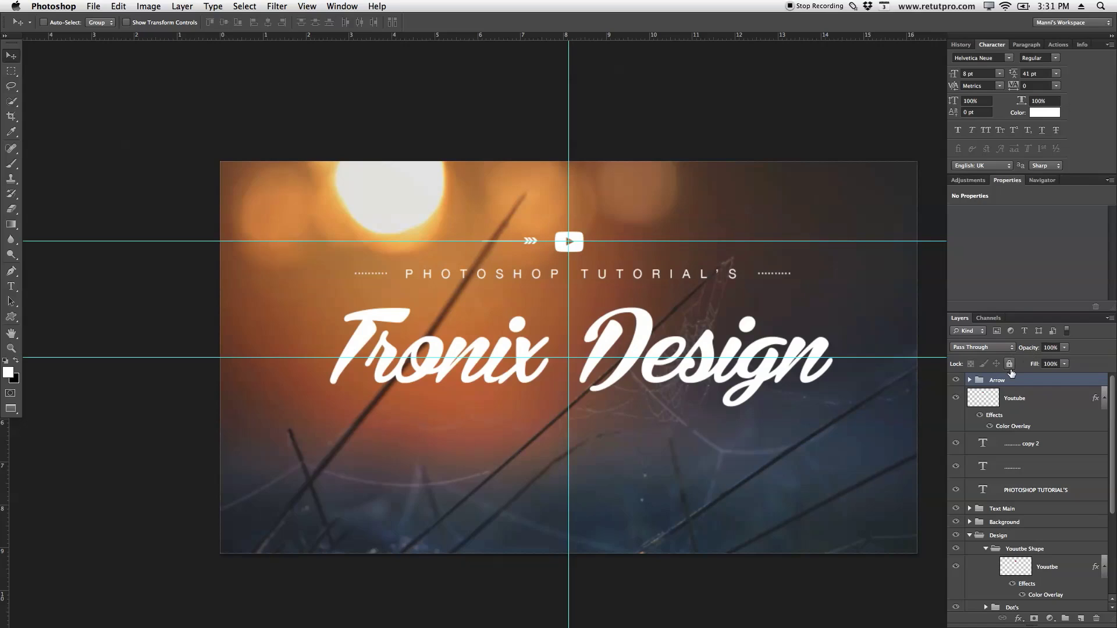
Step: Duplicate the Arrow group and flip the copy horizontally
key("super+j")
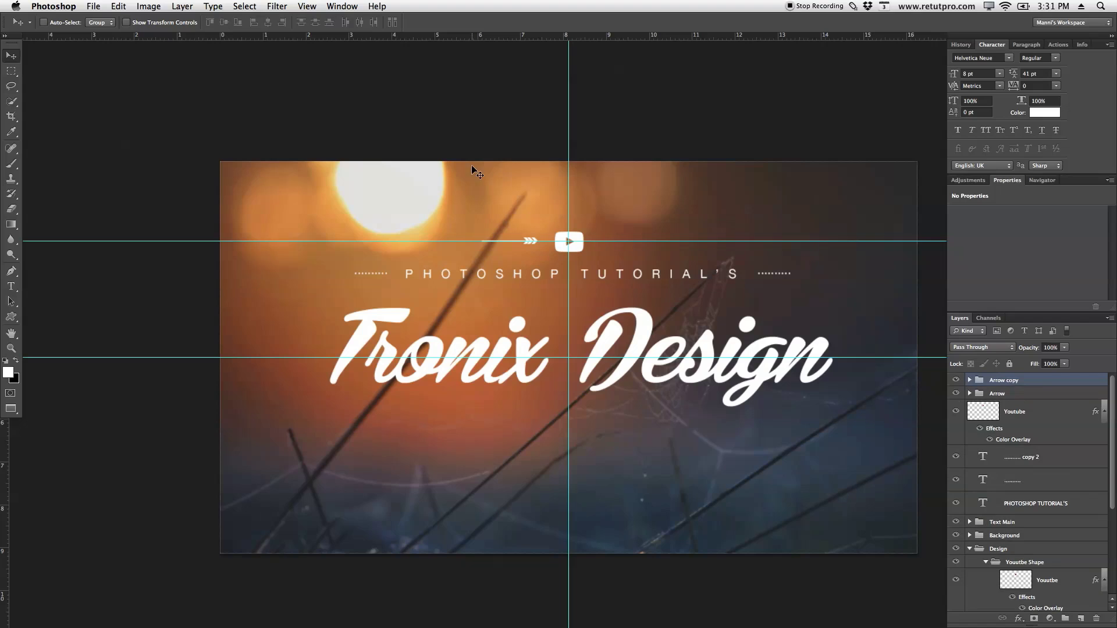
left_click(175, 6)
mouse_move(118, 5)
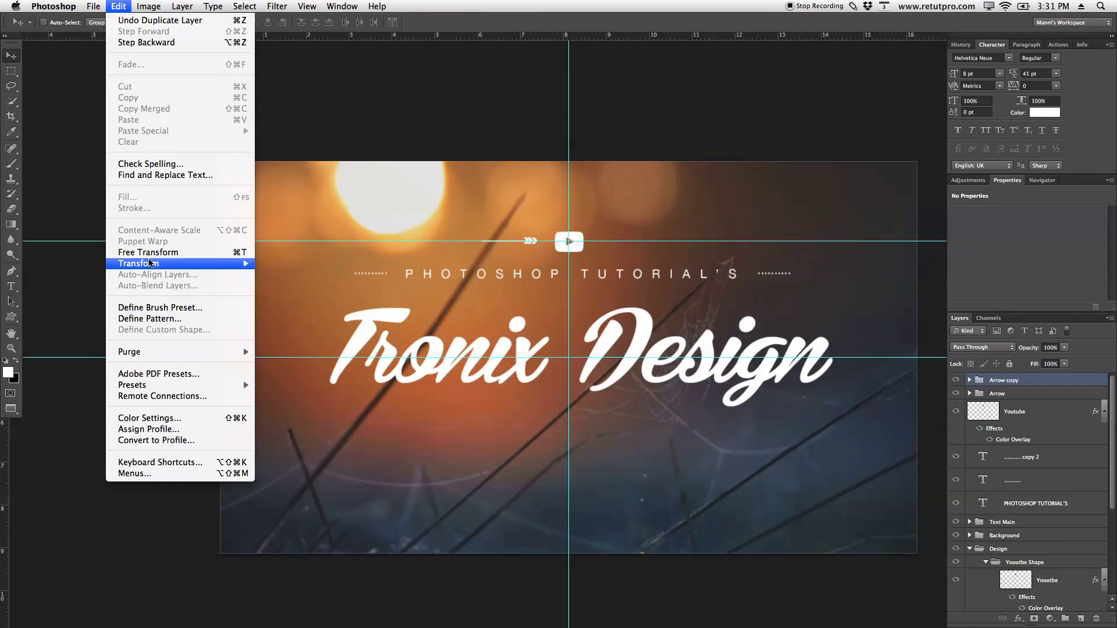
mouse_move(239, 264)
left_click(299, 407)
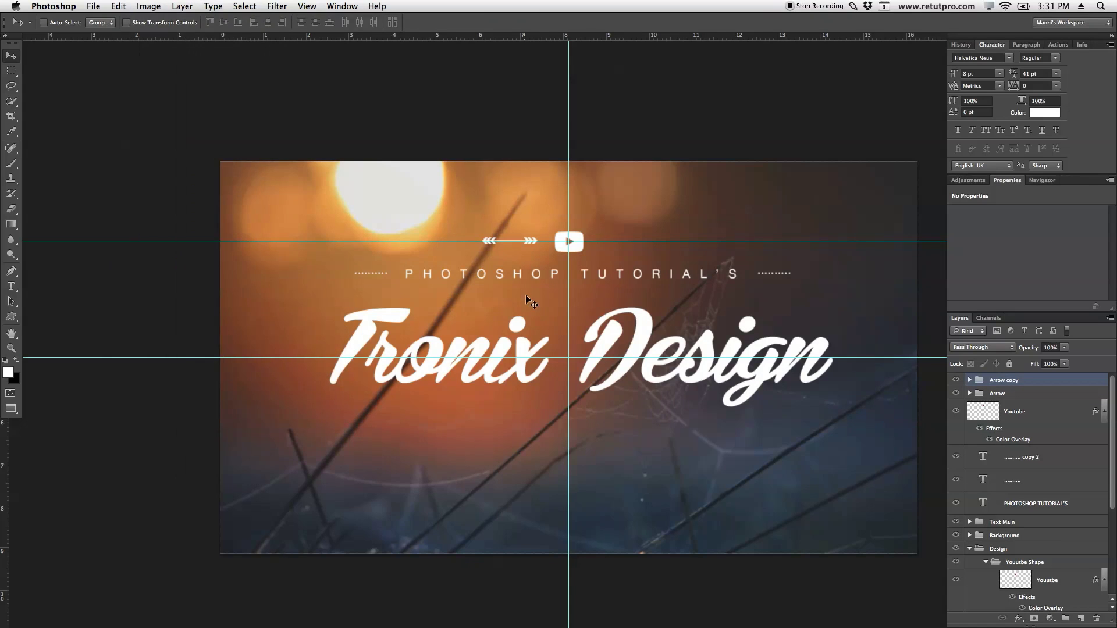
Step: Move the flipped arrow to the right of the YouTube logo with a matching gap, and remove the guide through the logo
left_click_drag(529, 250, 628, 245)
key("Right")
key("Right")
key("Right")
key("Right")
key("Right")
left_click_drag(758, 242, 744, 36)
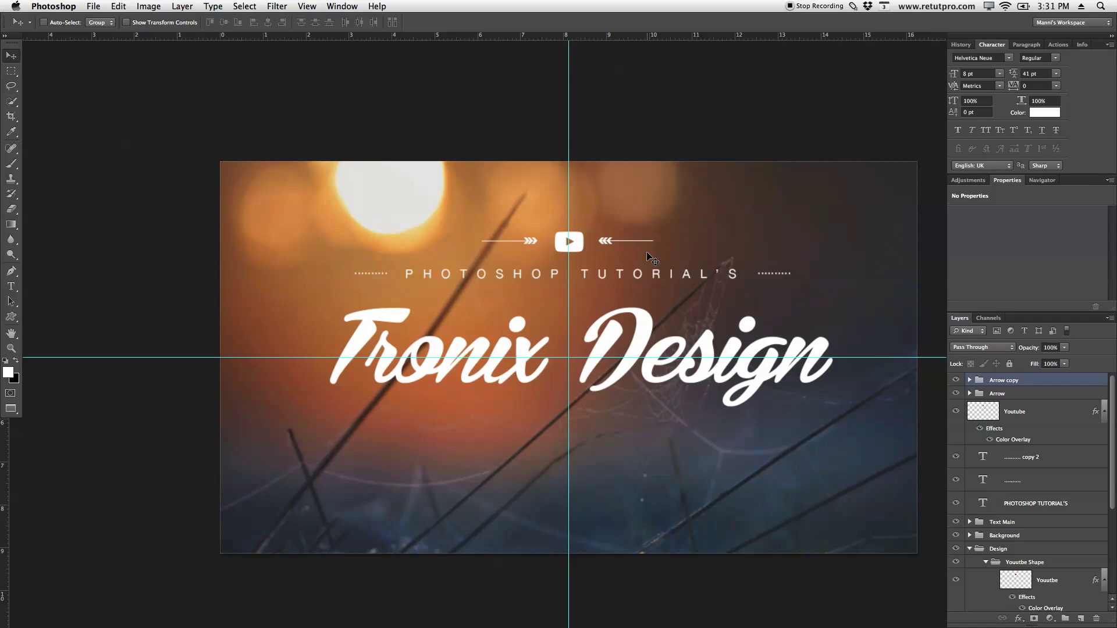
Step: Put the PHOTOSHOP TUTORIAL'S text layer into a new group named Text and collapse it
left_click(1047, 417)
left_click_drag(1112, 428, 1114, 451)
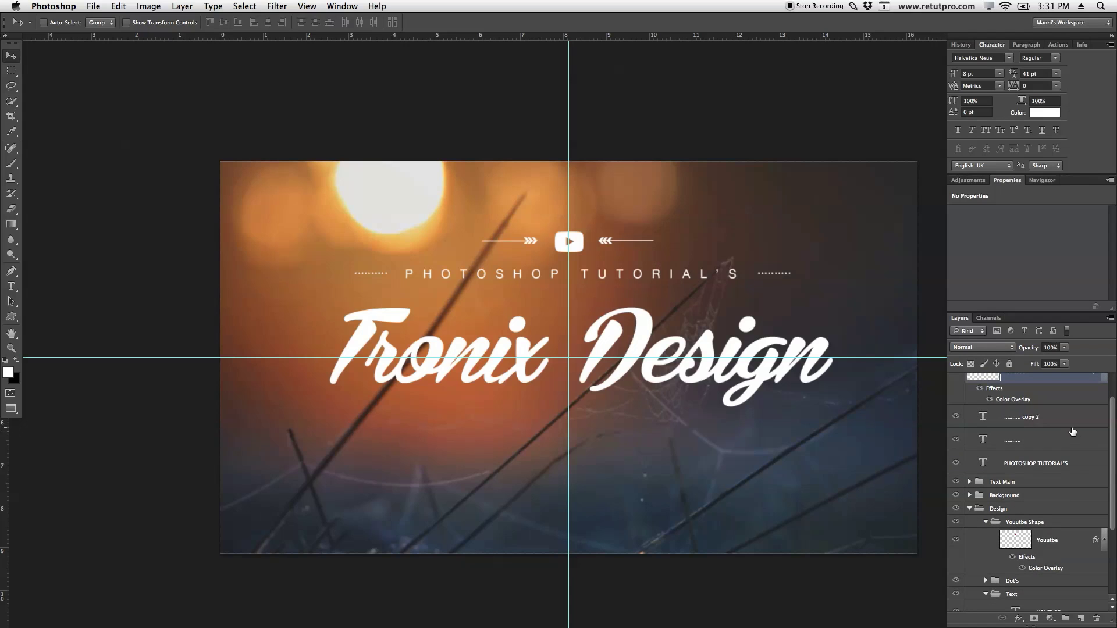
left_click(1069, 462)
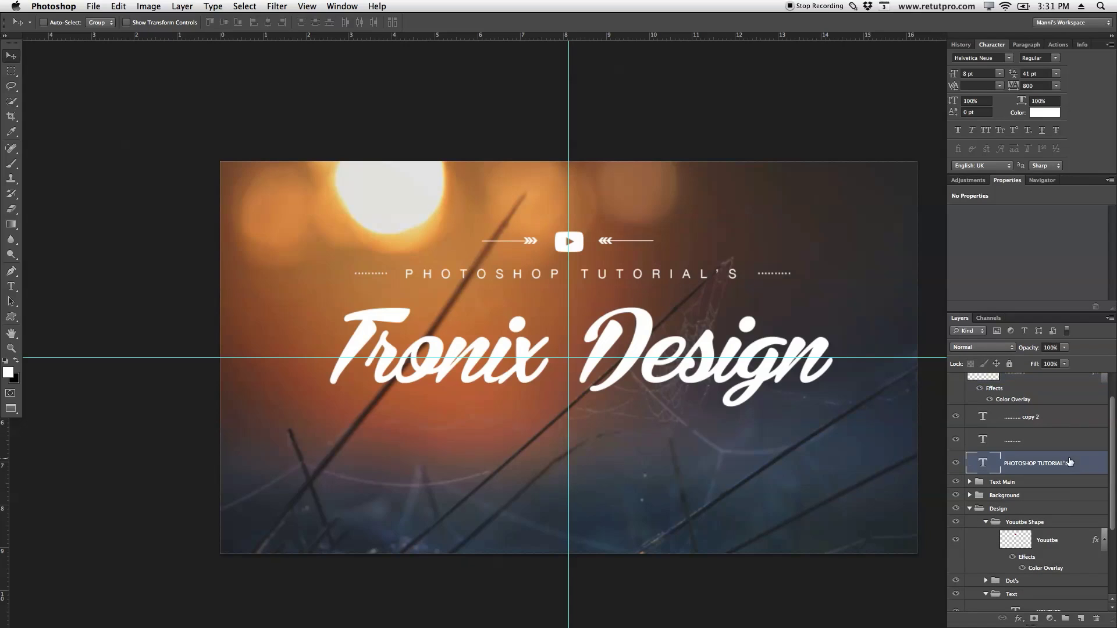
key("super+g")
double_click(999, 459)
type("T")
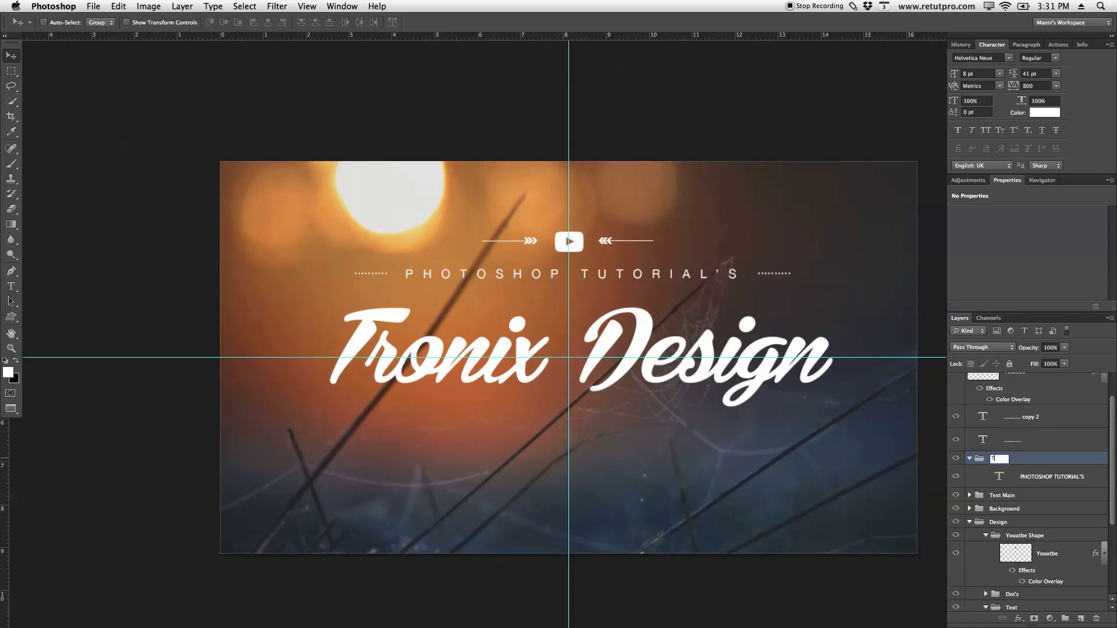
type("ext")
key("Return")
left_click(969, 459)
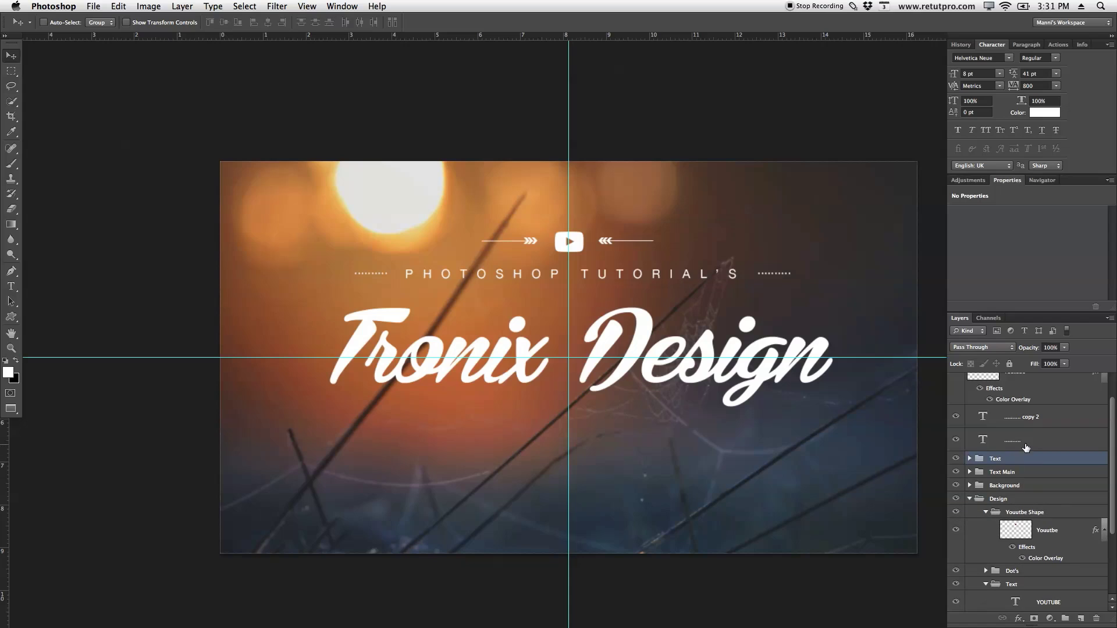
Step: Group the two dotted-line text layers as Dots and collapse the Youtube layer's effects list
left_click(1072, 433)
left_click(1044, 416, "shift")
scroll(1041, 430, "up", 2)
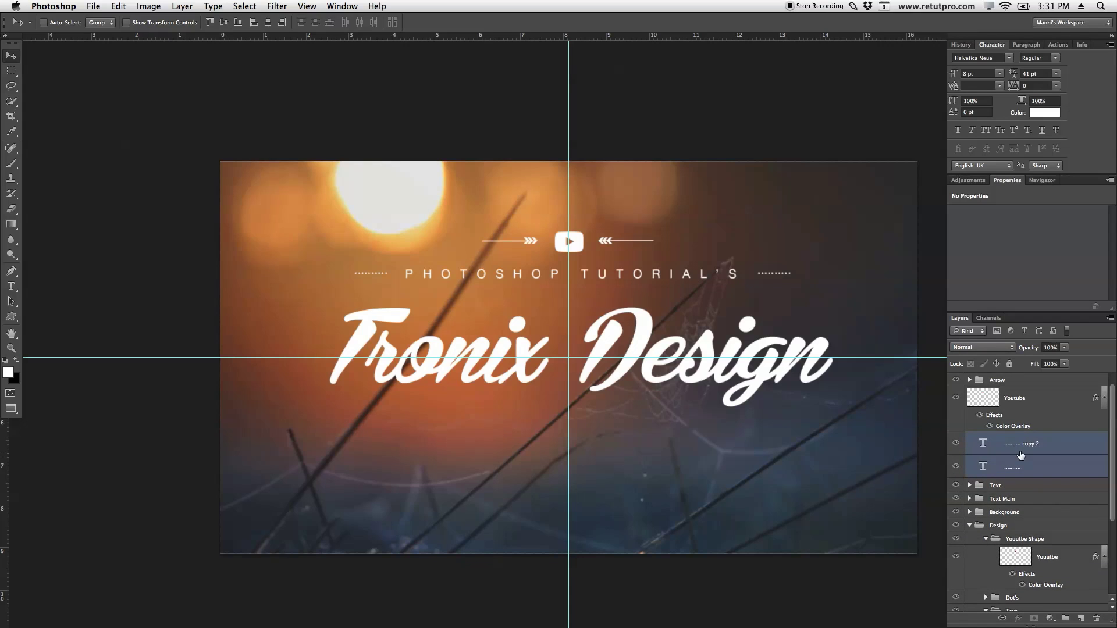
key("super+g")
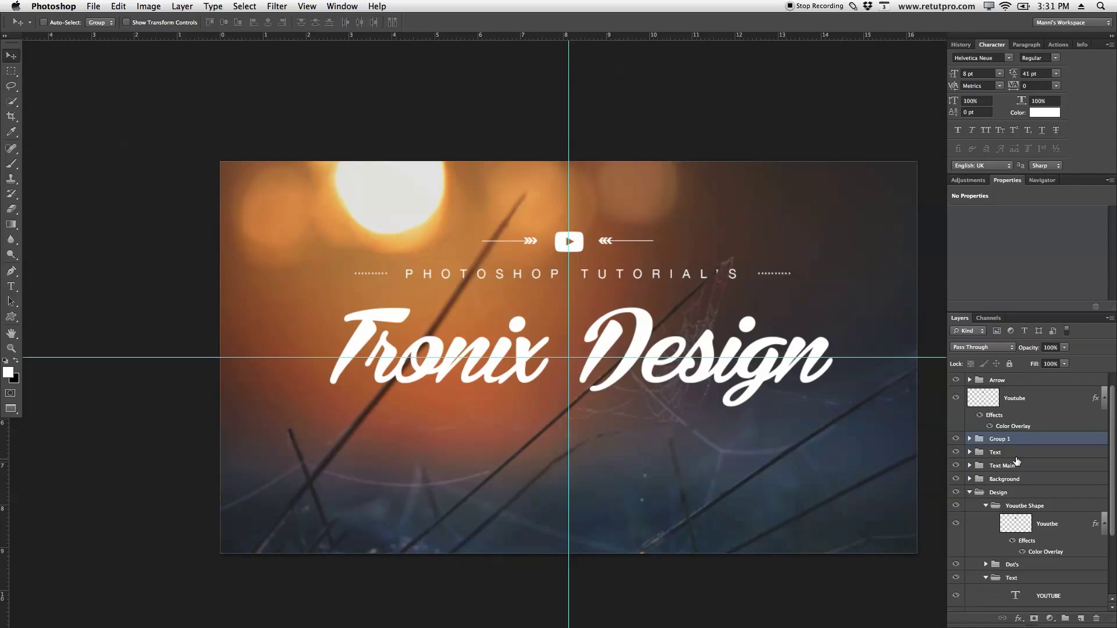
double_click(996, 439)
type("Dots")
key("Return")
left_click(1040, 404)
left_click(1102, 398)
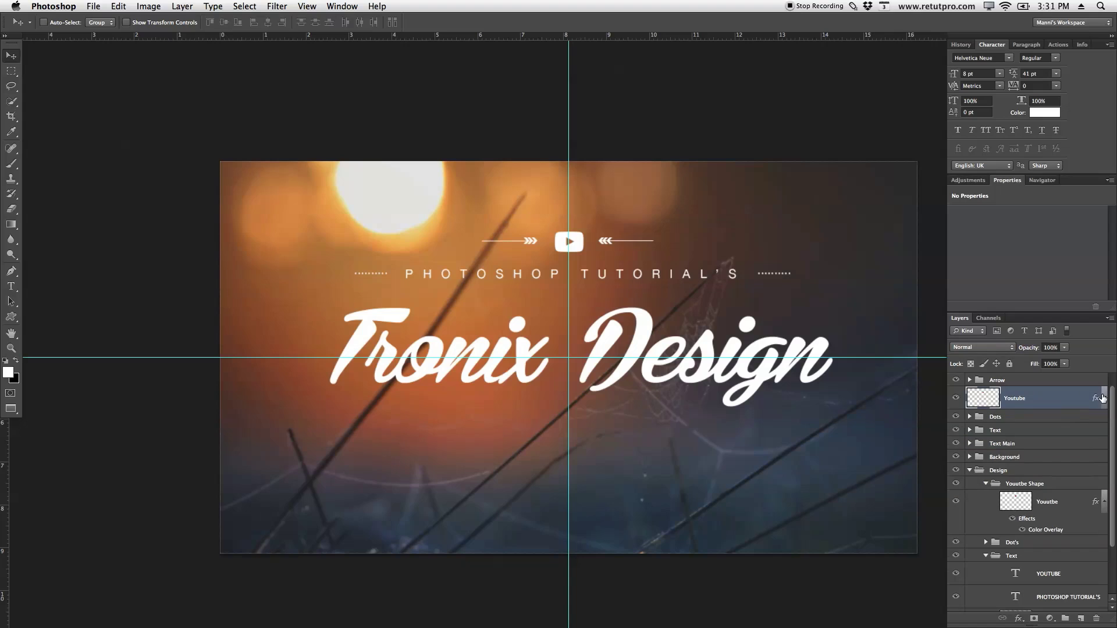
Step: Duplicate the PHOTOSHOP TUTORIAL'S layer inside the Text group and move the copy below the Tronix Design title
left_click(969, 430)
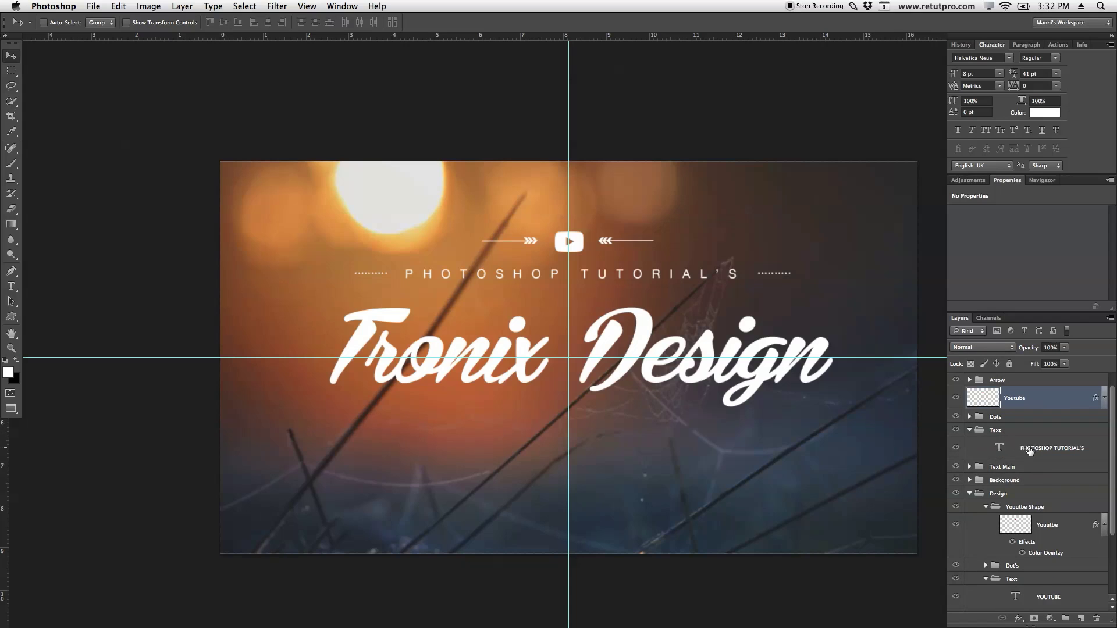
left_click(1029, 451)
key("t")
left_click(655, 274)
key("Escape")
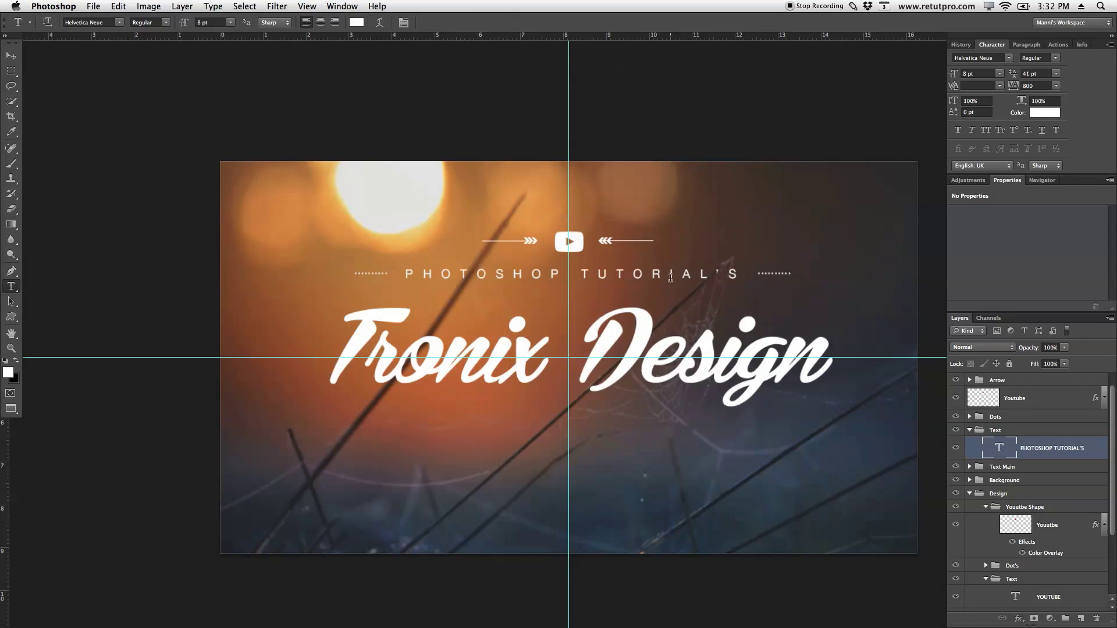
key("super+j")
key("v")
left_click_drag(613, 282, 617, 433)
Step: Replace the copied subtitle's text with YOUTUBE
key("t")
left_click(616, 426)
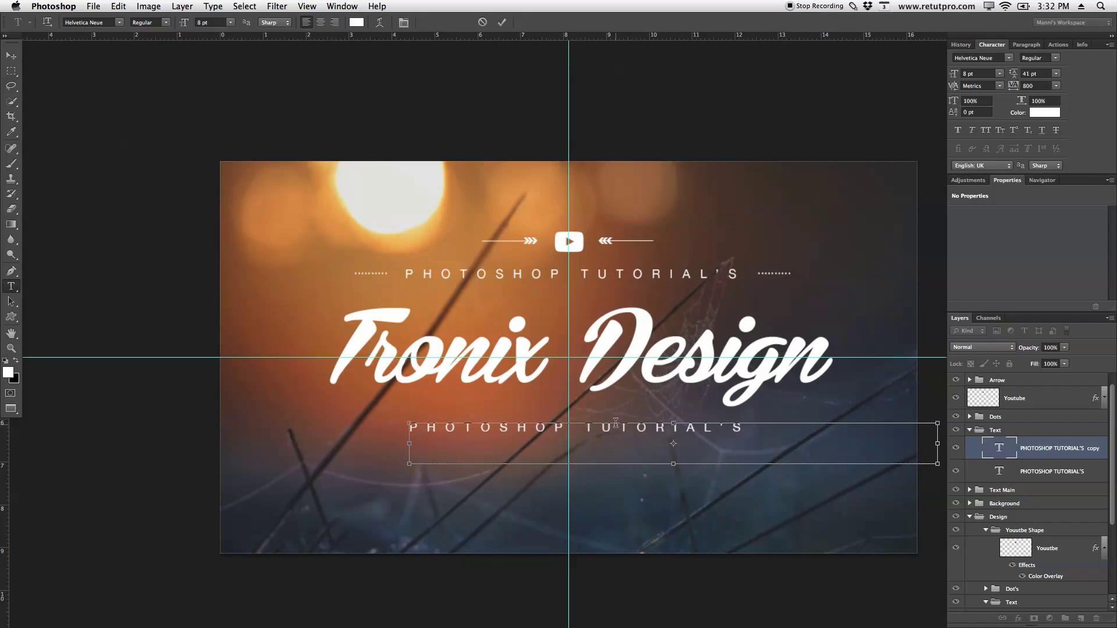
key("super+a")
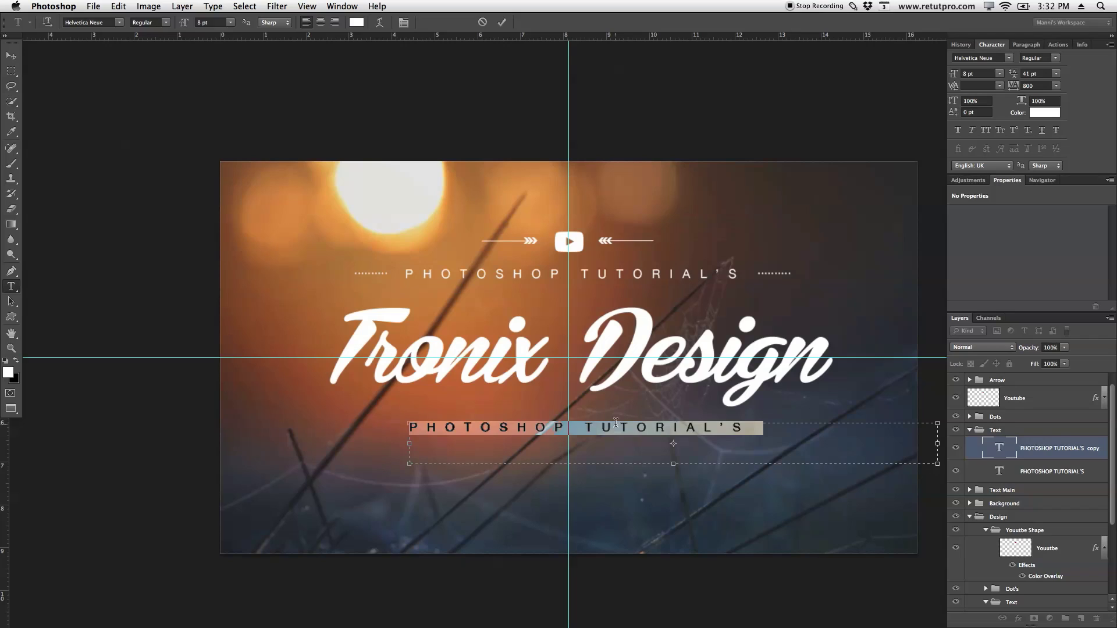
type("y")
key("BackSpace")
key("BackSpace")
type("YOUTUBE")
key("ctrl+a")
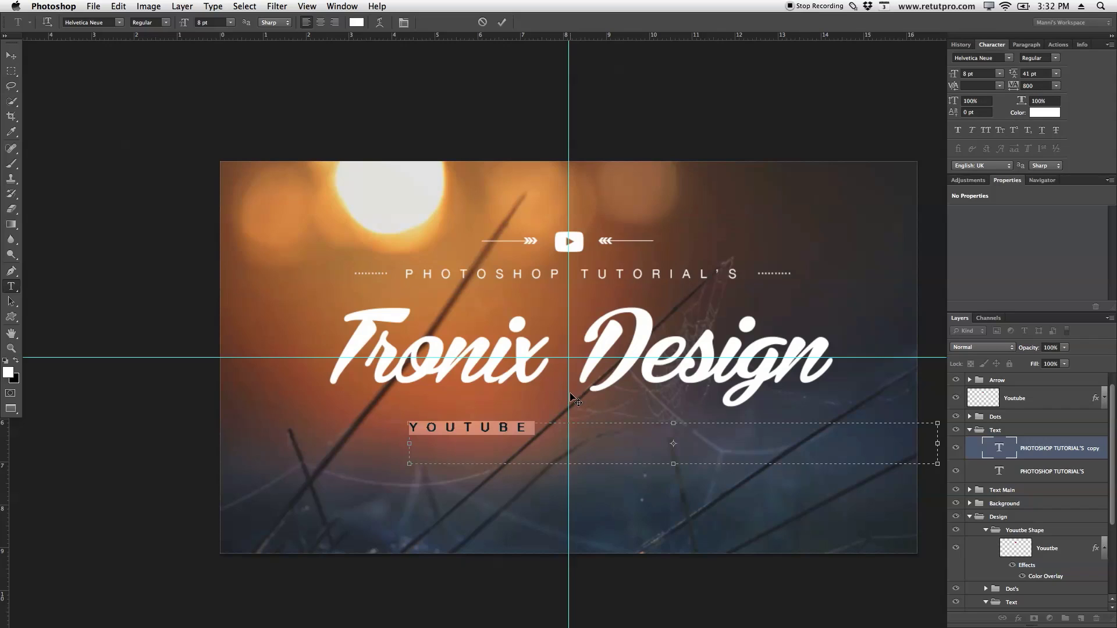
left_click(501, 22)
Step: Move the YOUTUBE text right and slightly up so it sits centred under the Tronix Design title
left_click(12, 55)
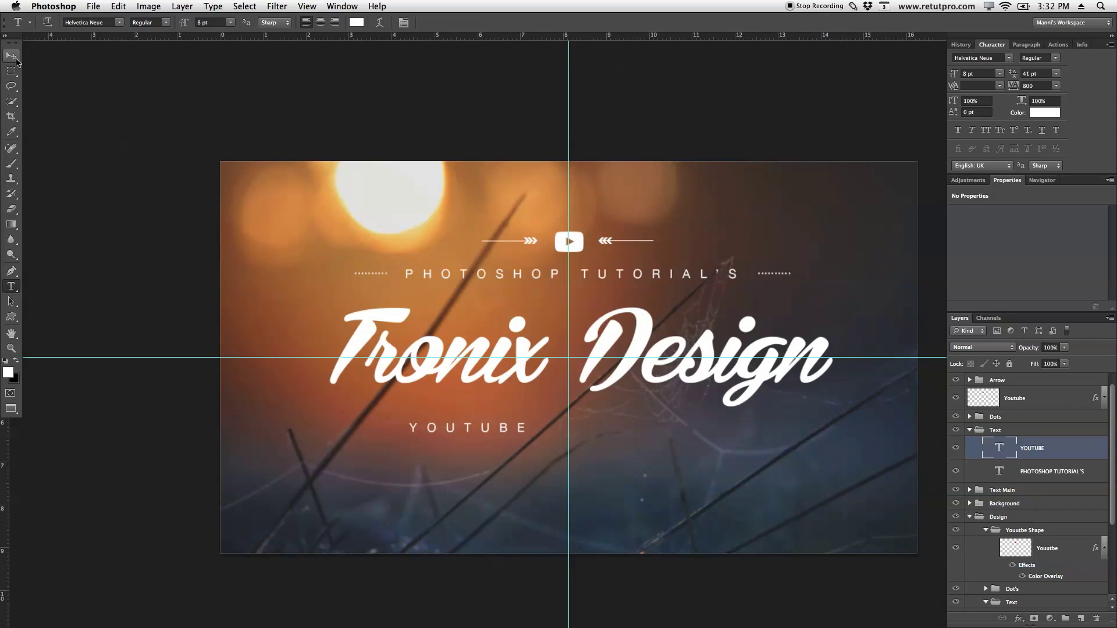
left_click_drag(486, 431, 586, 426)
key("Up")
key("Up")
key("Up")
key("Up")
key("Up")
key("Up")
key("Right")
key("Right")
key("Right")
key("Right")
key("Left")
key("Down")
key("Down")
key("Down")
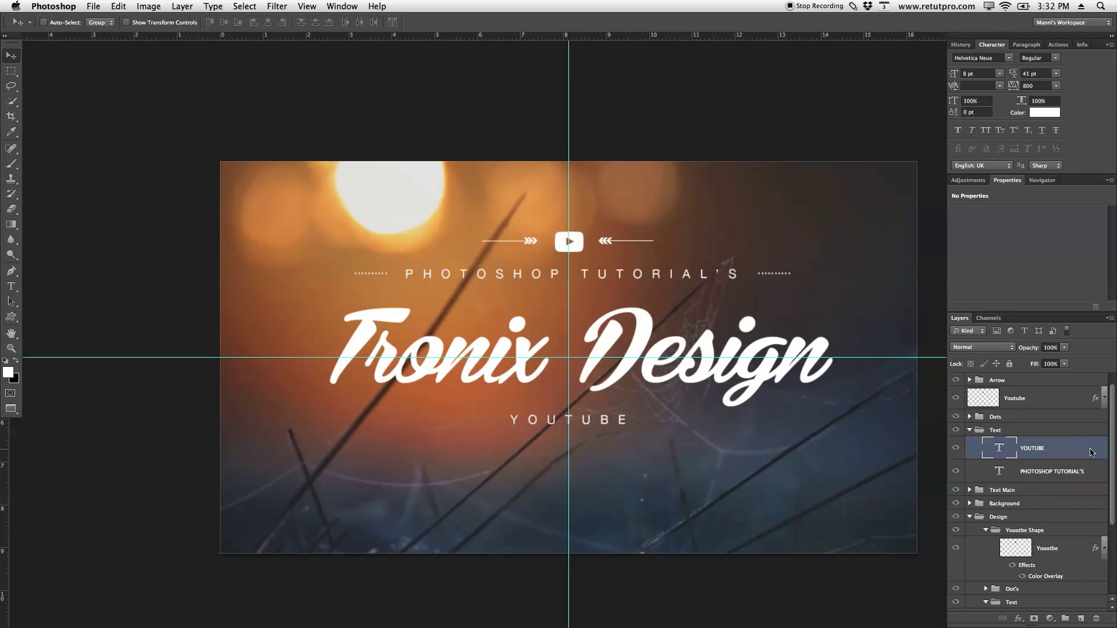
Step: Duplicate both arrow groups together and move the copies down to the level of the YOUTUBE text
scroll(1112, 420, "up", 1)
left_click(1039, 382)
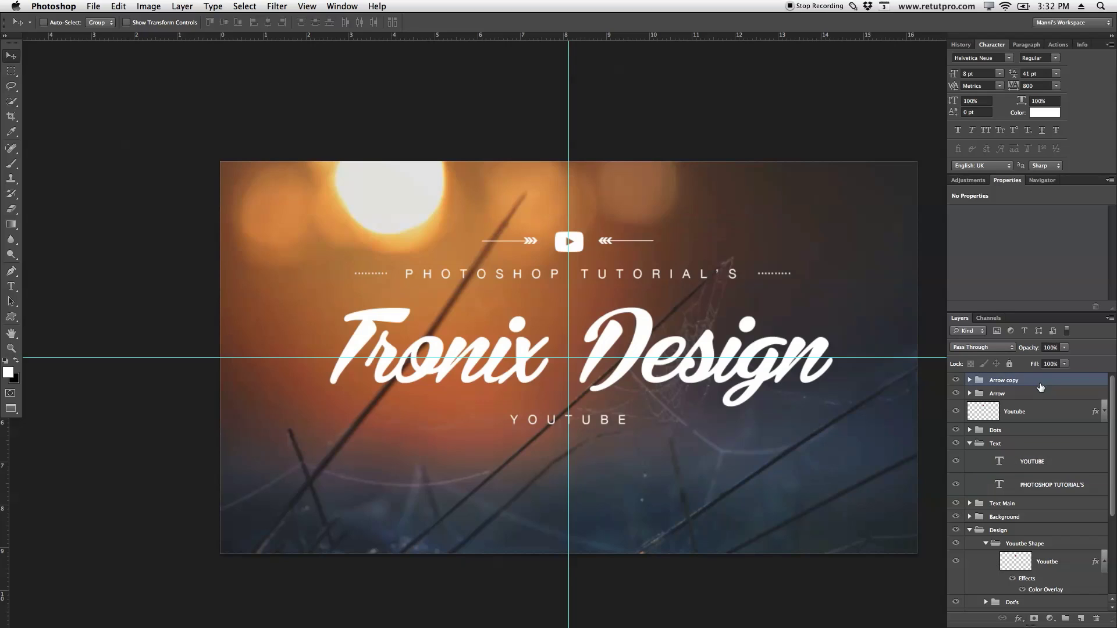
left_click(1028, 395)
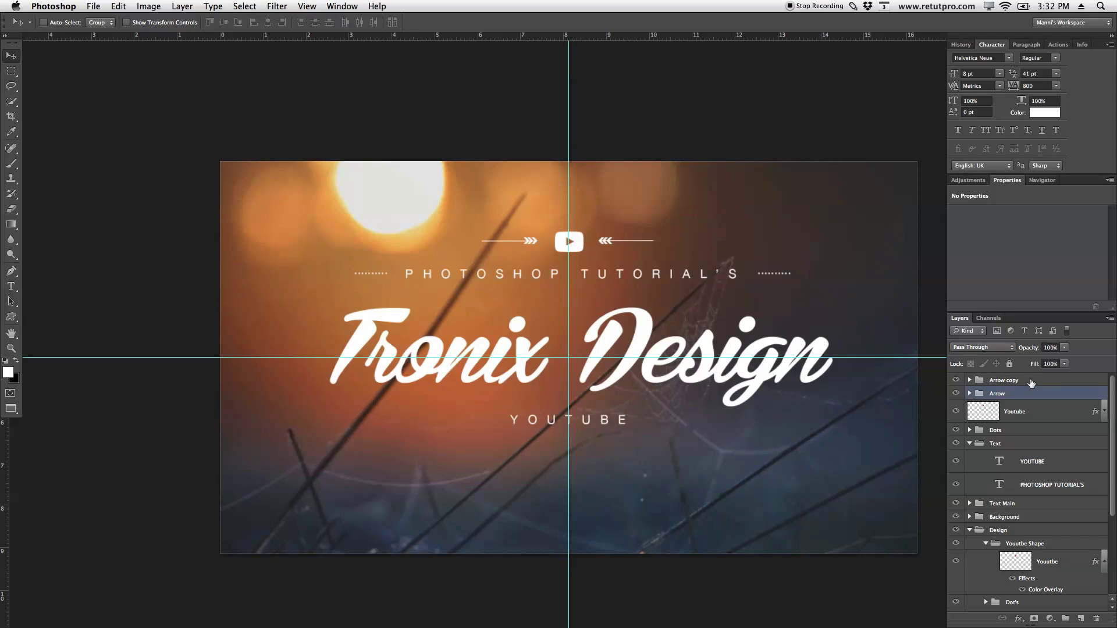
left_click(1032, 383, "shift")
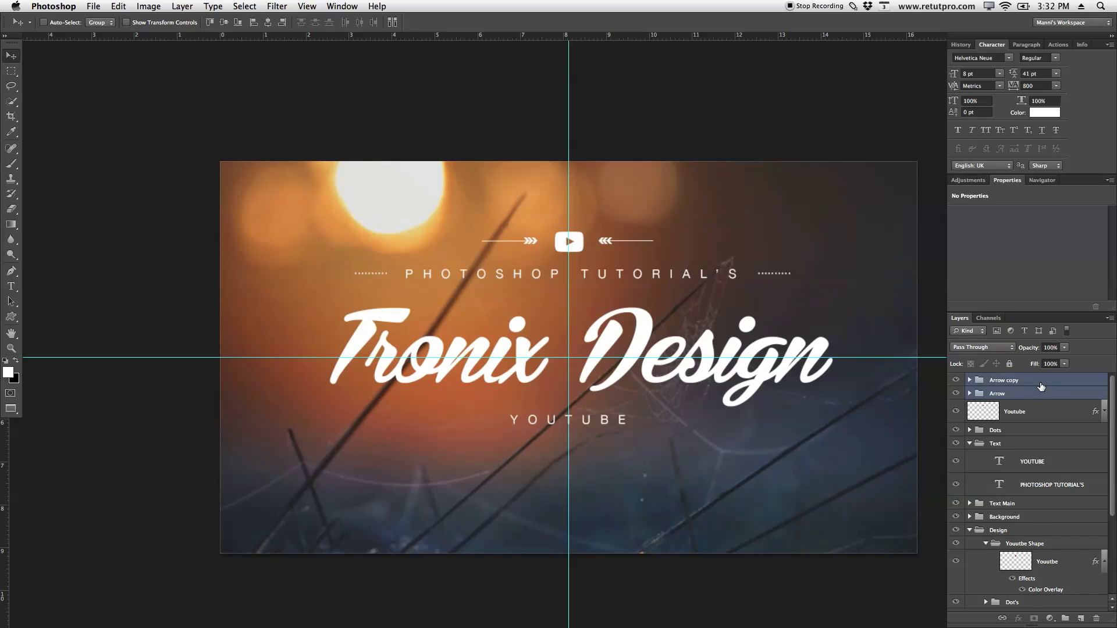
key("super+j")
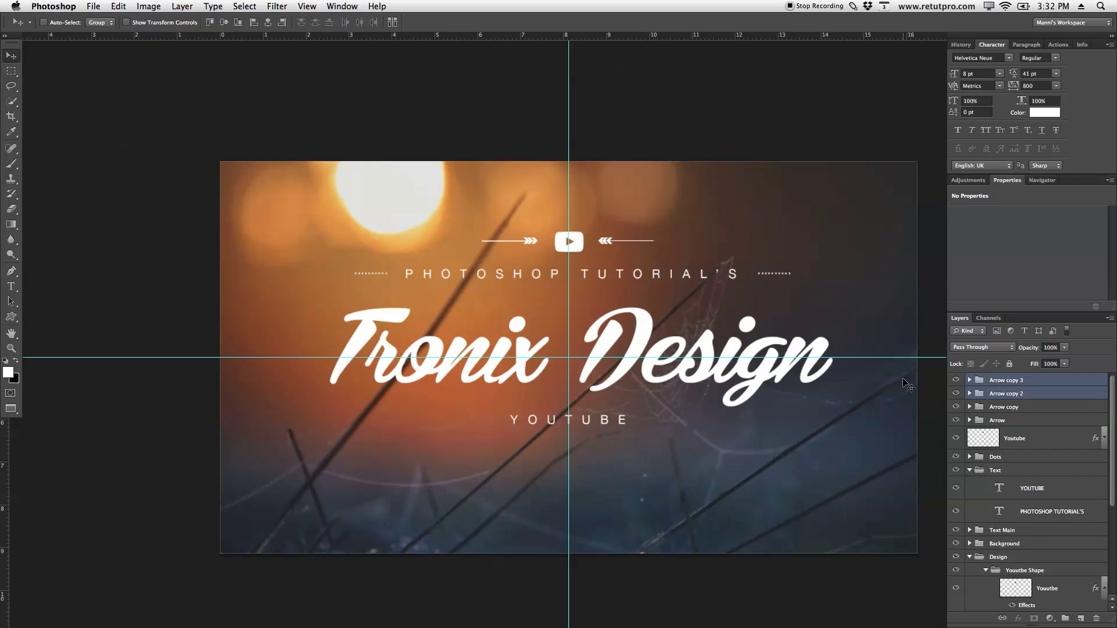
left_click_drag(601, 284, 551, 445)
Step: Place a horizontal guide across the YOUTUBE text, level with the copied arrows' line
left_click_drag(603, 41, 669, 418)
key("z")
left_click_drag(588, 450, 618, 444)
key("b")
key("v")
left_click_drag(556, 350, 560, 363)
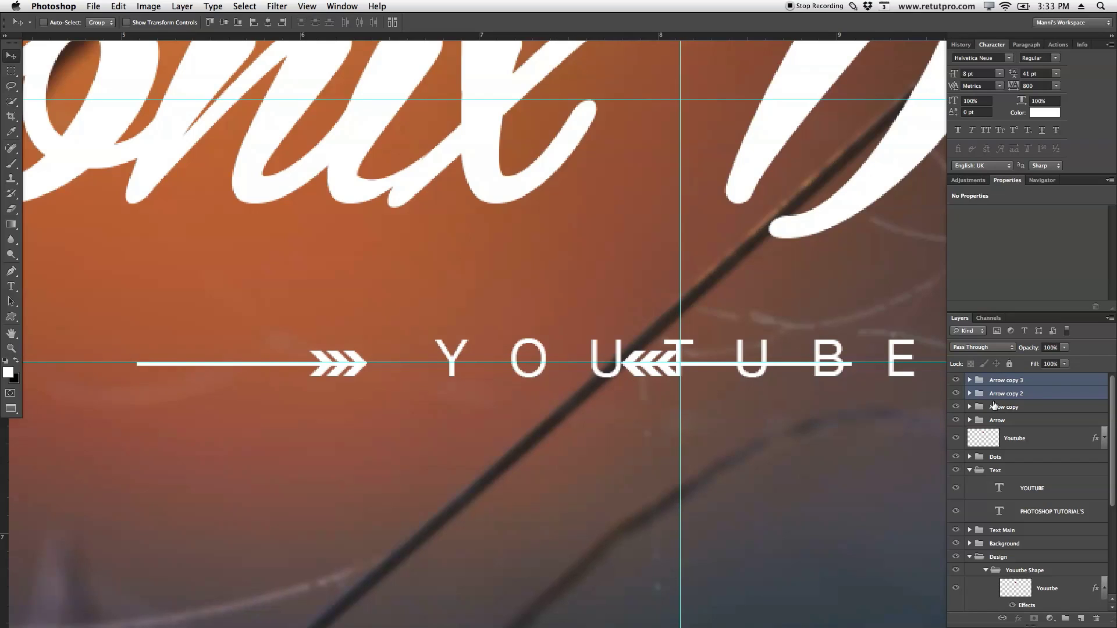
Step: Hide both copied arrows, move the guide up to the vertical middle of the YOUTUBE letters, and show the arrows again
left_click(955, 393)
left_click(955, 380)
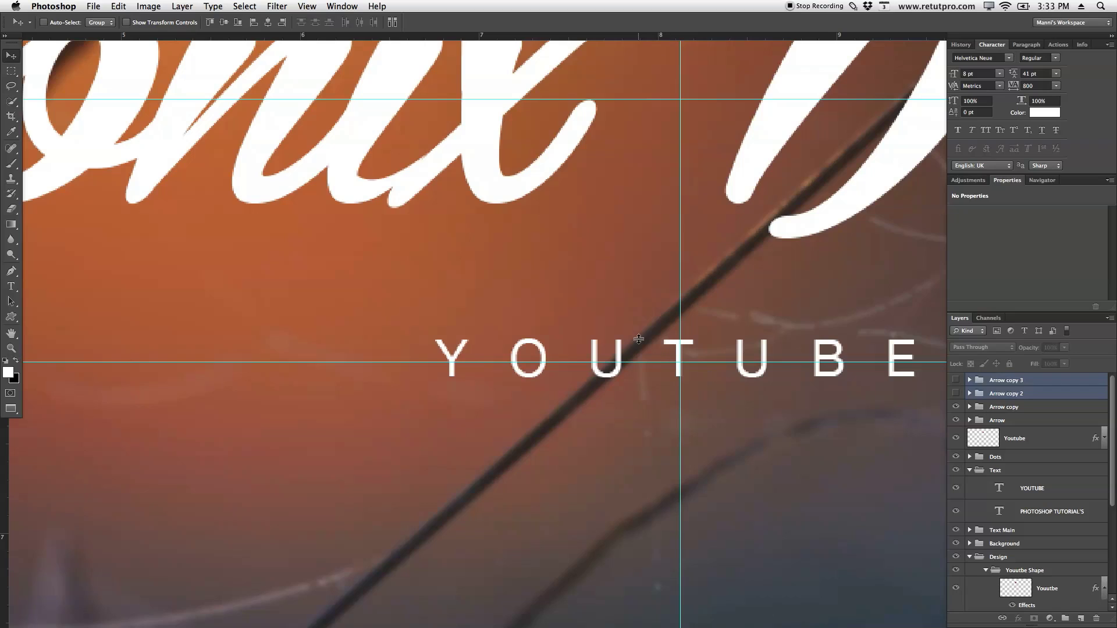
left_click_drag(640, 361, 643, 356)
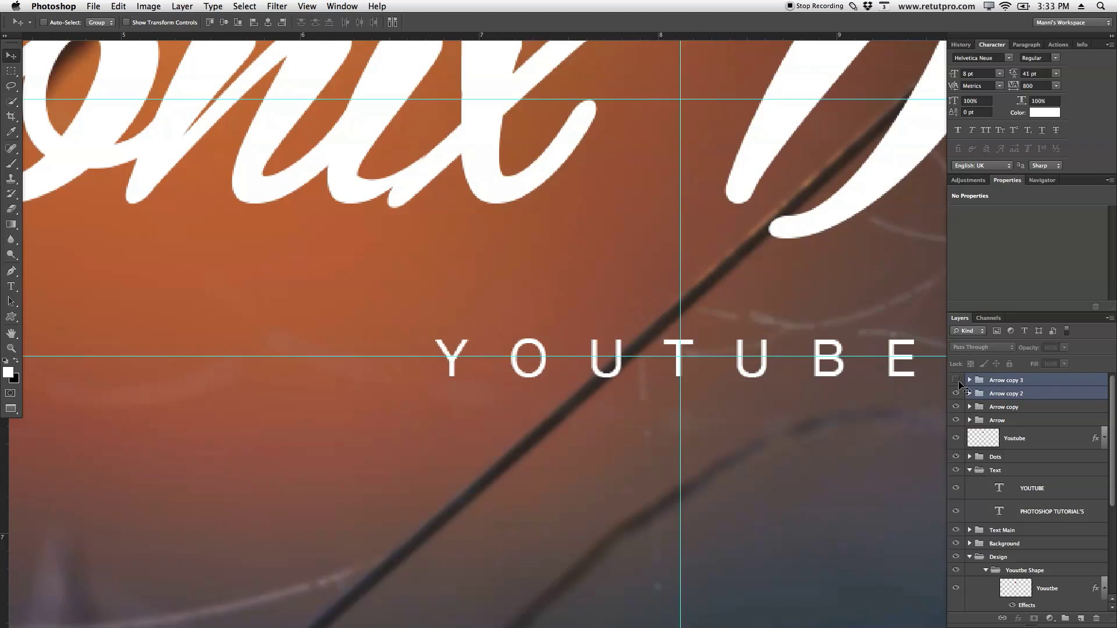
left_click(955, 393)
left_click(955, 380)
Step: Move the Arrow copy 2 group onto the guide, a short gap to the left of the YOUTUBE text
left_click(997, 395)
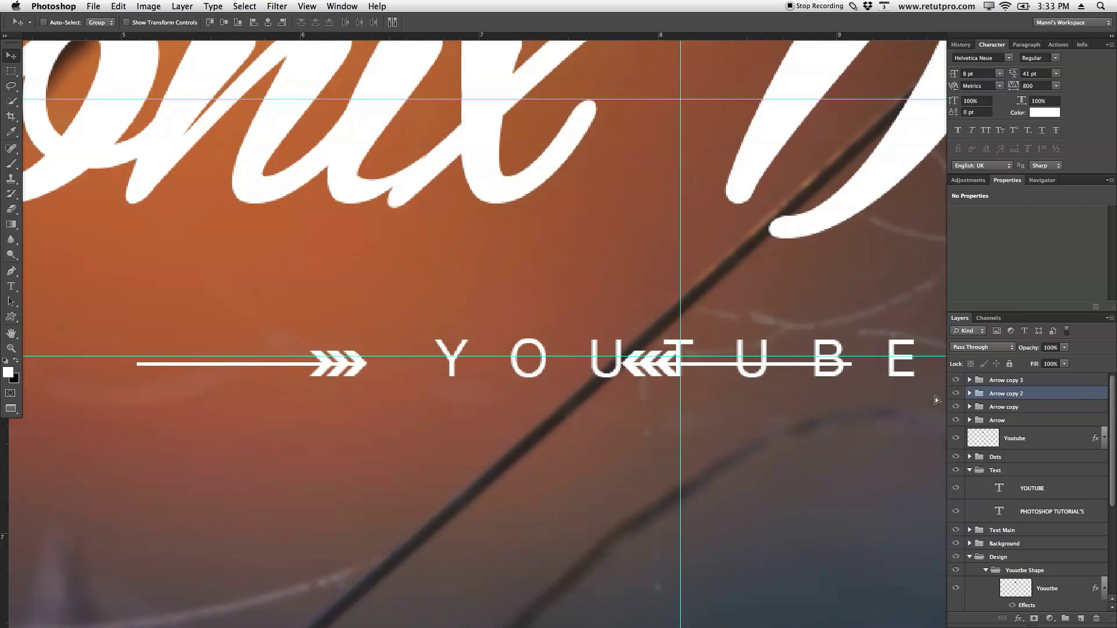
mouse_move(487, 475)
left_mouse_down()
mouse_move(503, 462)
mouse_move(493, 467)
left_mouse_up()
key("Left")
key("Left")
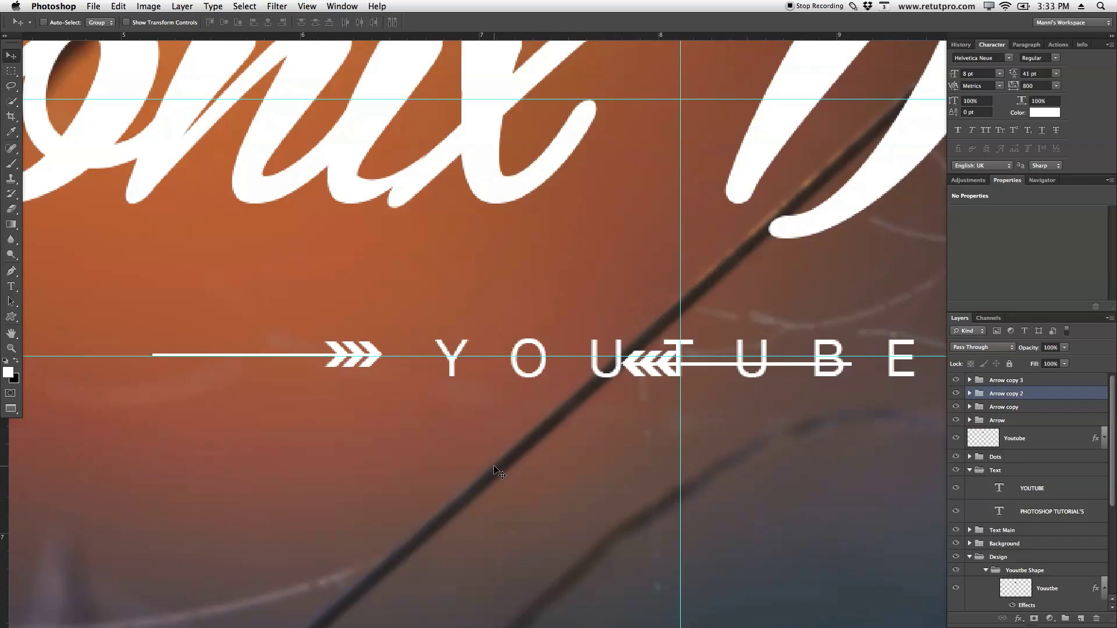
key("z")
left_click(494, 467, "alt")
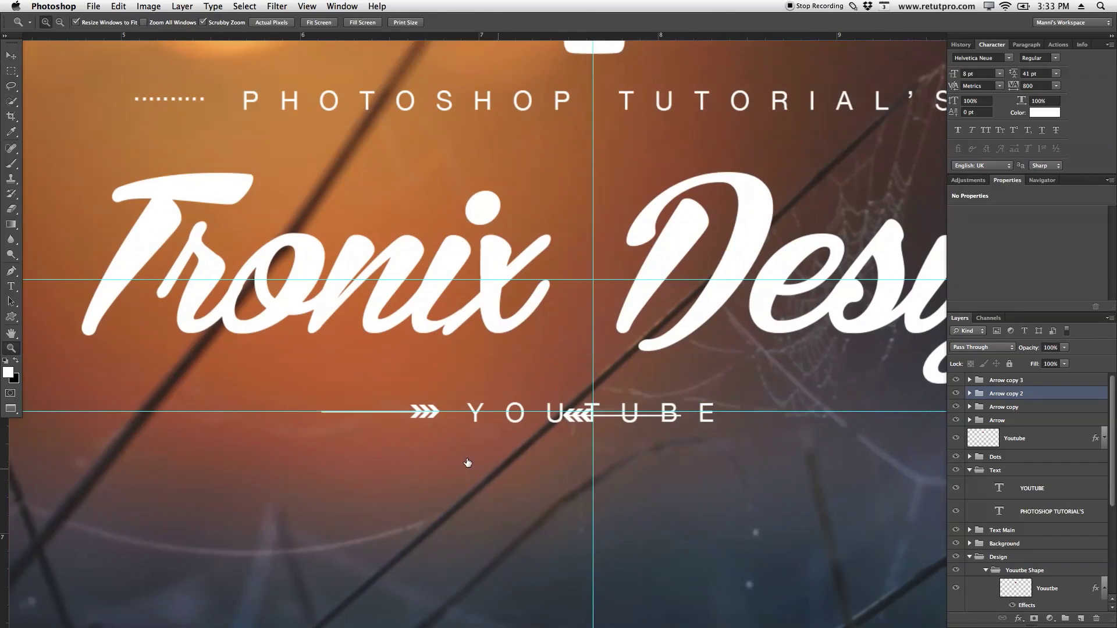
Step: Move the Arrow copy 3 group along the guide to a short gap to the right of the YOUTUBE text
left_click(1010, 380)
left_click_drag(634, 435, 921, 402)
key("v")
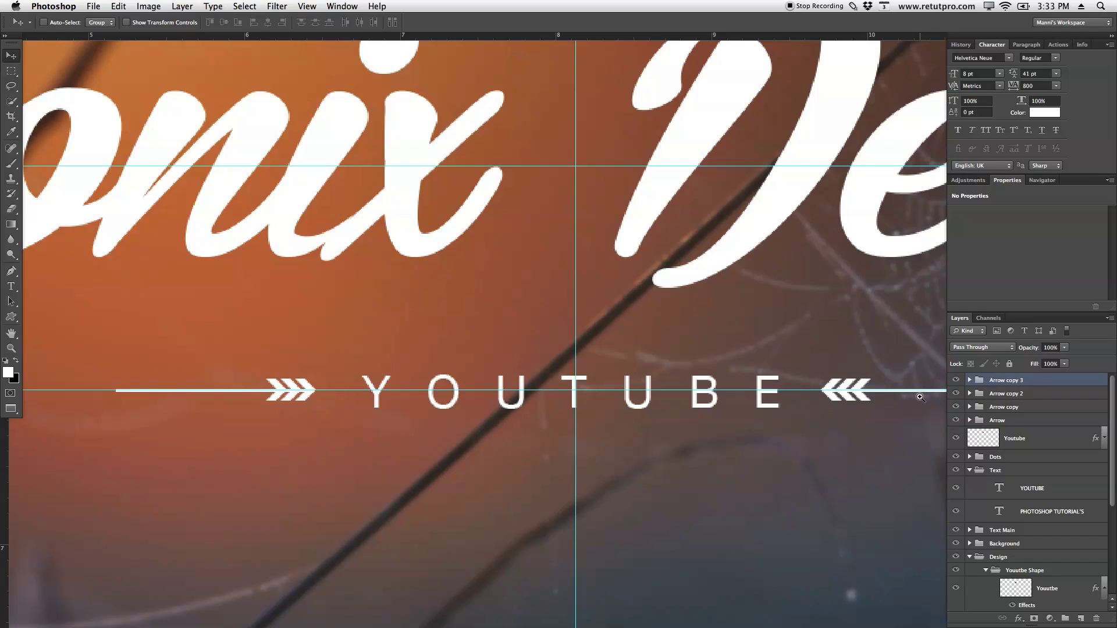
key("z")
left_click_drag(777, 423, 730, 511)
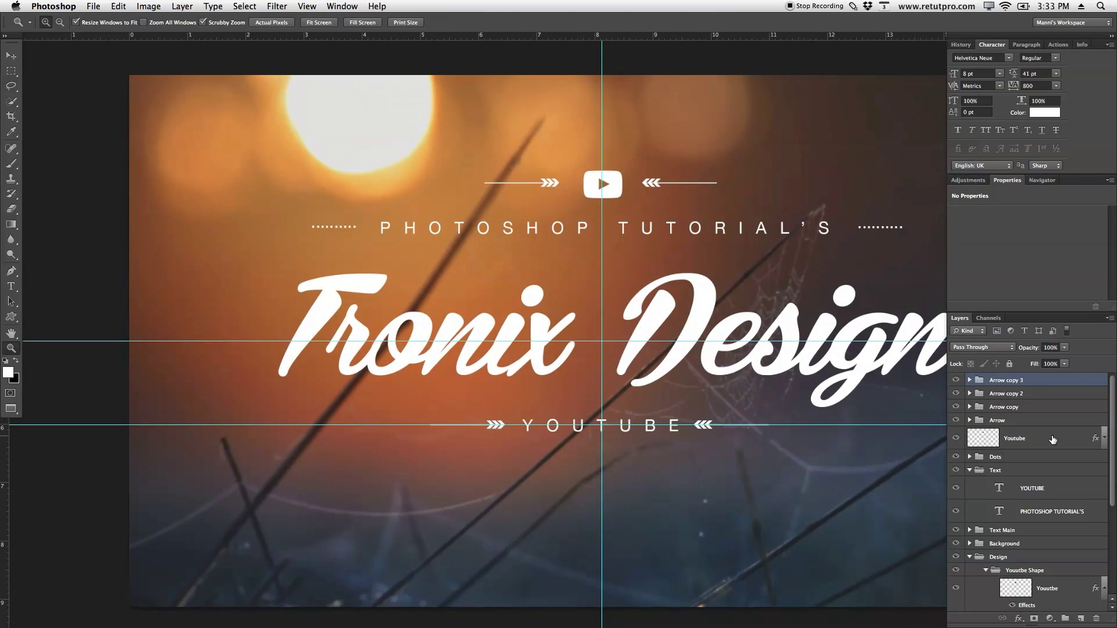
key("v")
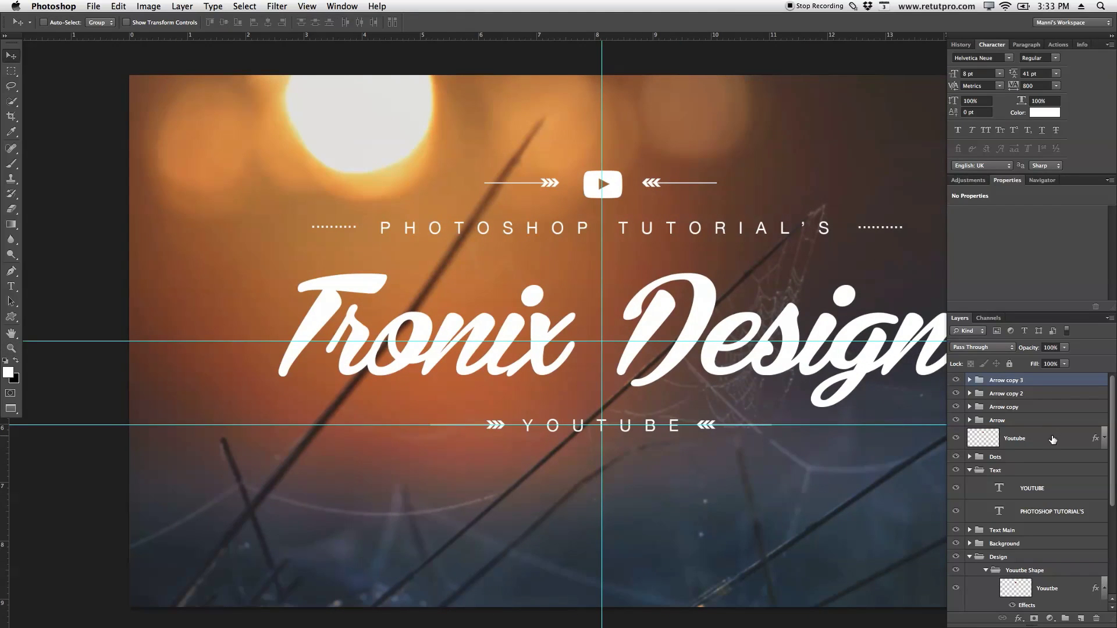
key("z")
left_click_drag(791, 447, 780, 452)
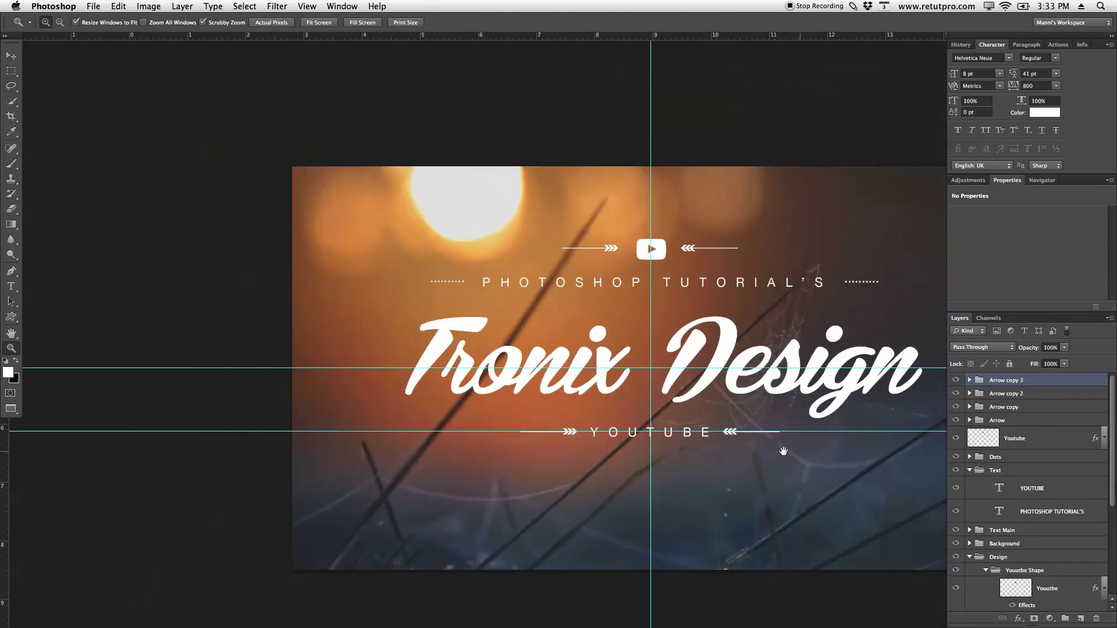
left_click_drag(828, 515, 697, 480)
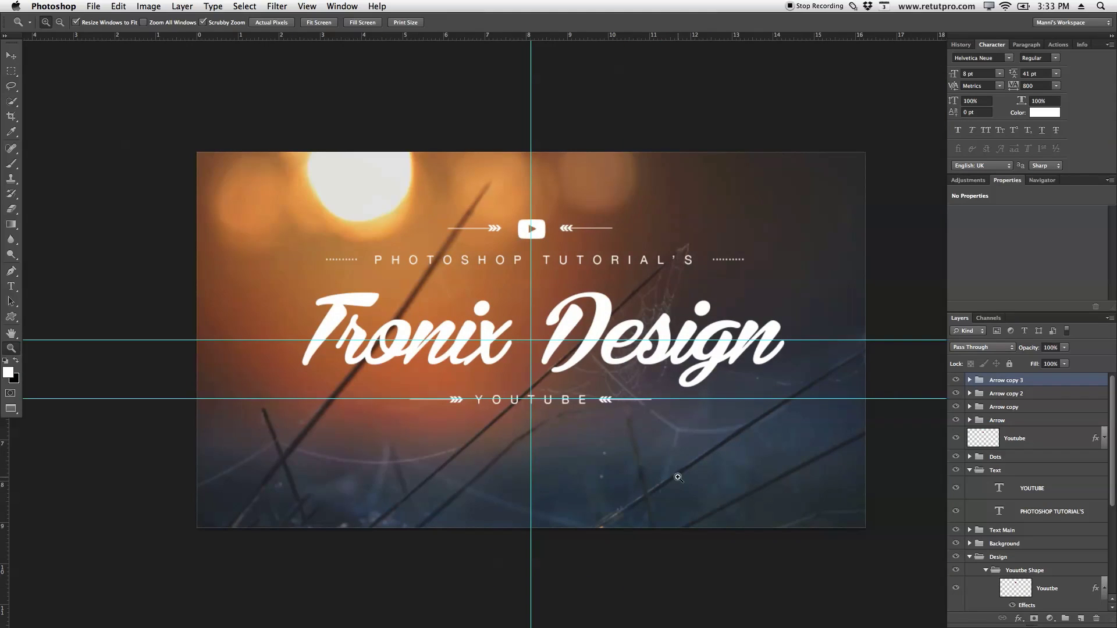
Step: Group all four arrow groups together and rename the new group Arrow Group
key("t")
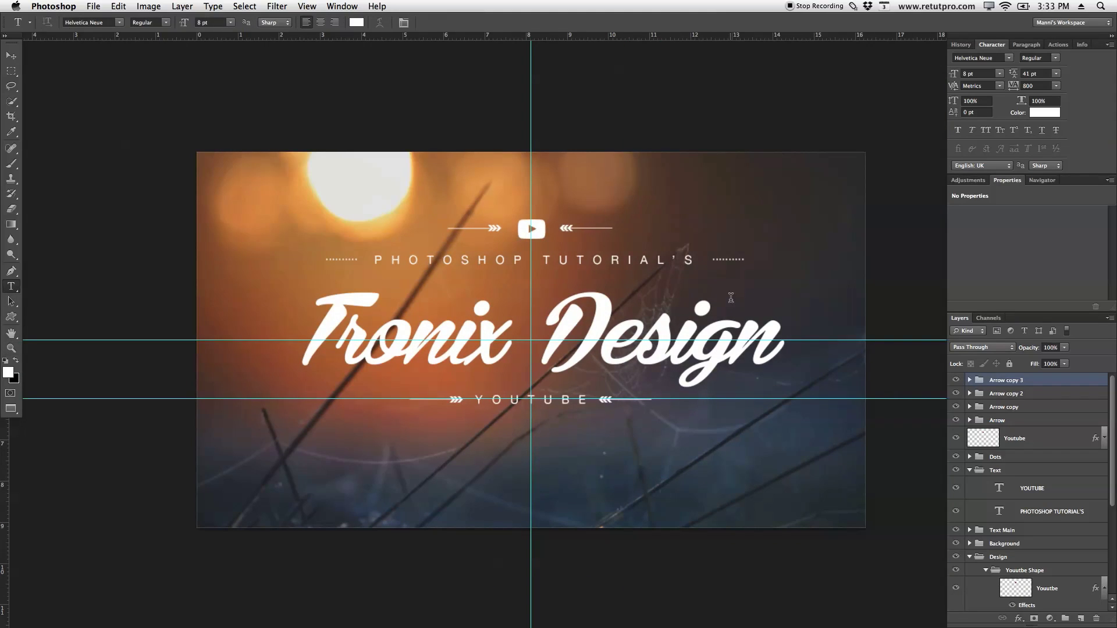
left_click(1014, 420, "shift")
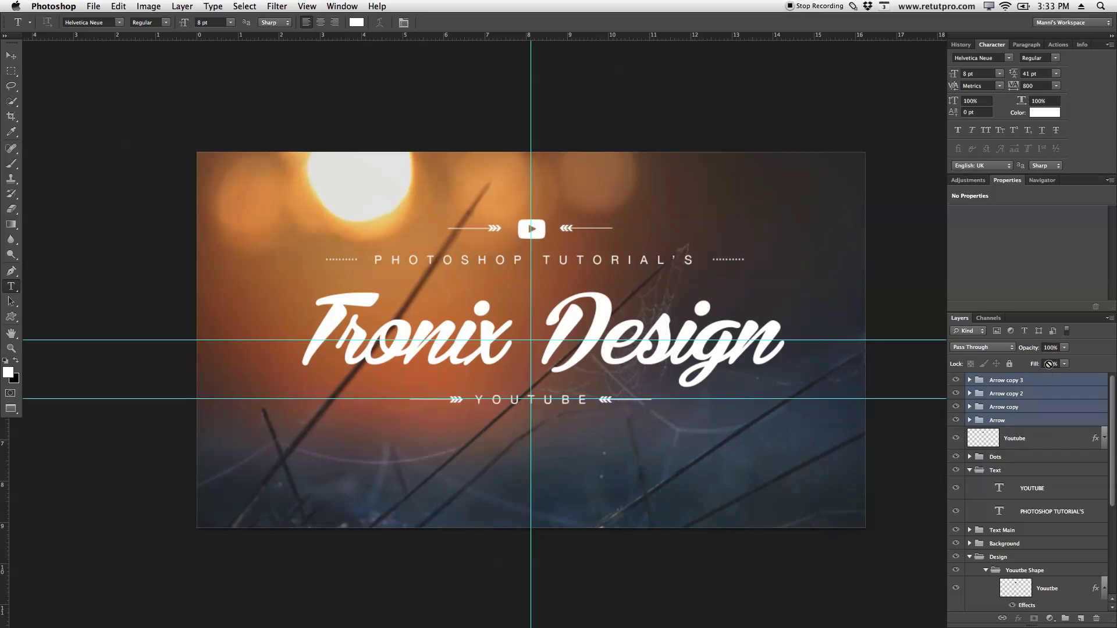
key("super+g")
double_click(1000, 380)
type("Arrow Gro")
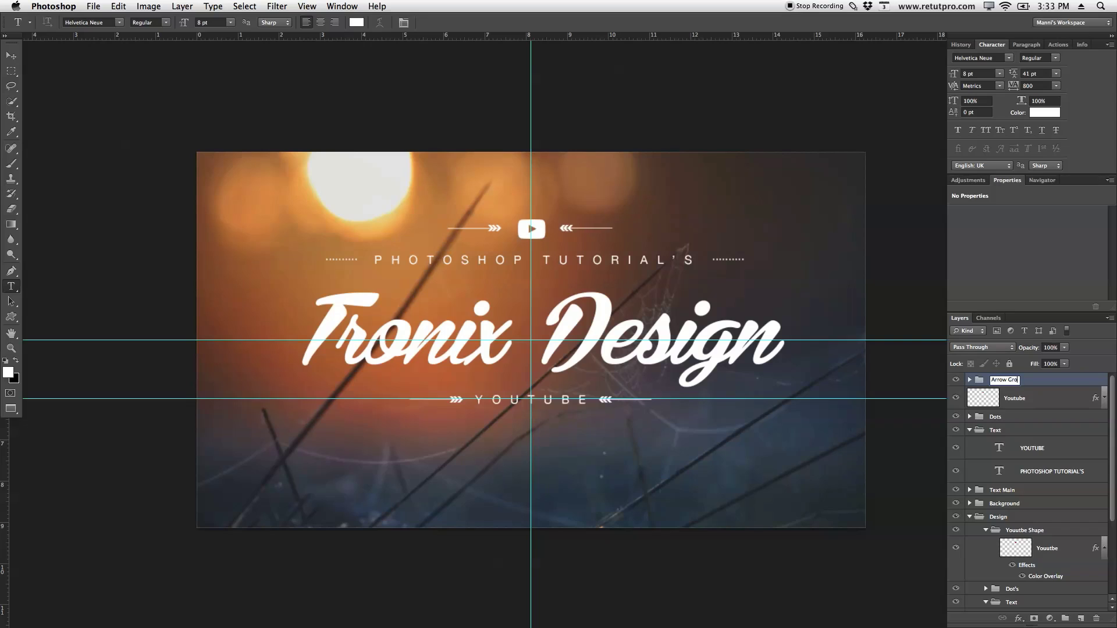
type("up")
key("Return")
Step: Duplicate the copy 2 dots layer in the Dots group and place the duplicate below the YOUTUBE text
left_click(970, 417)
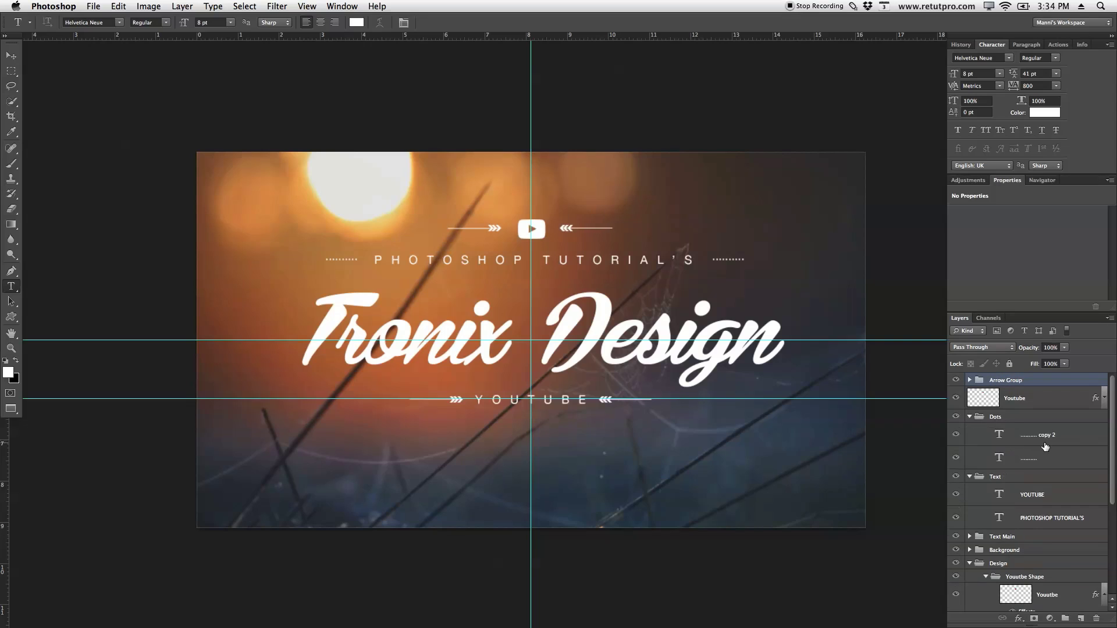
left_click(1053, 435)
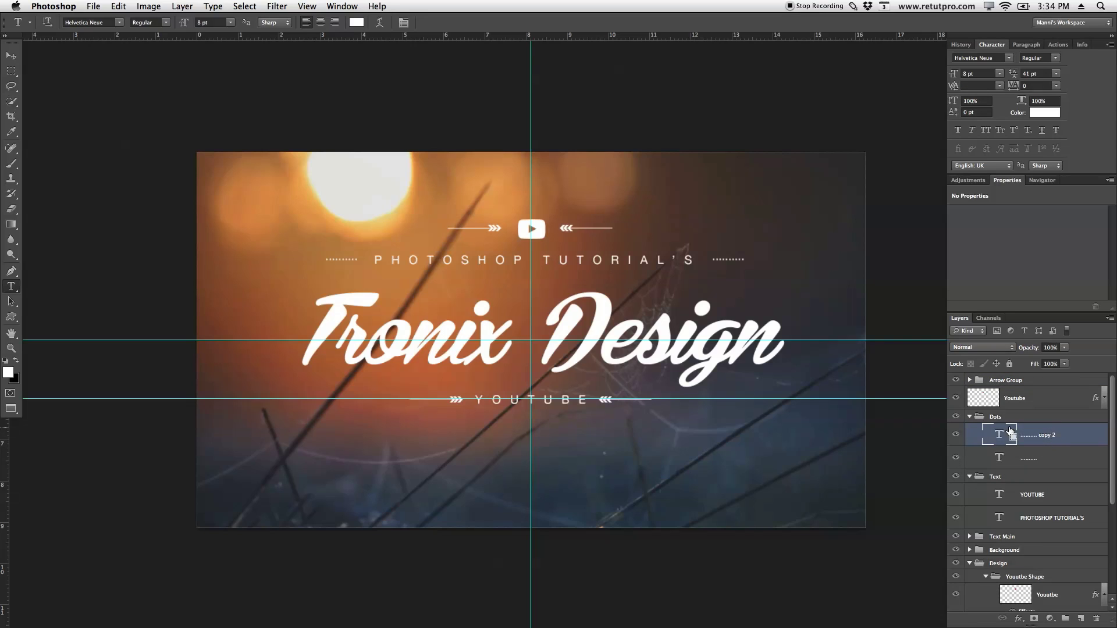
key("super+j")
key("v")
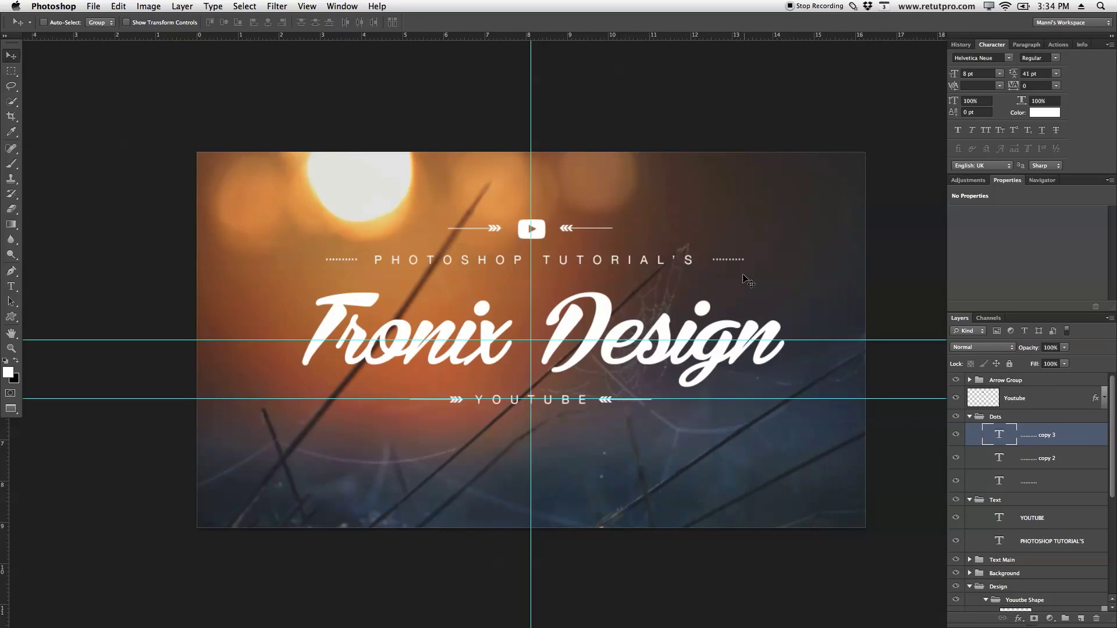
left_click_drag(766, 305, 729, 450)
left_click_drag(400, 440, 505, 465)
Step: Extend the duplicated dots text with more dots to make a row about twice as long
key("t")
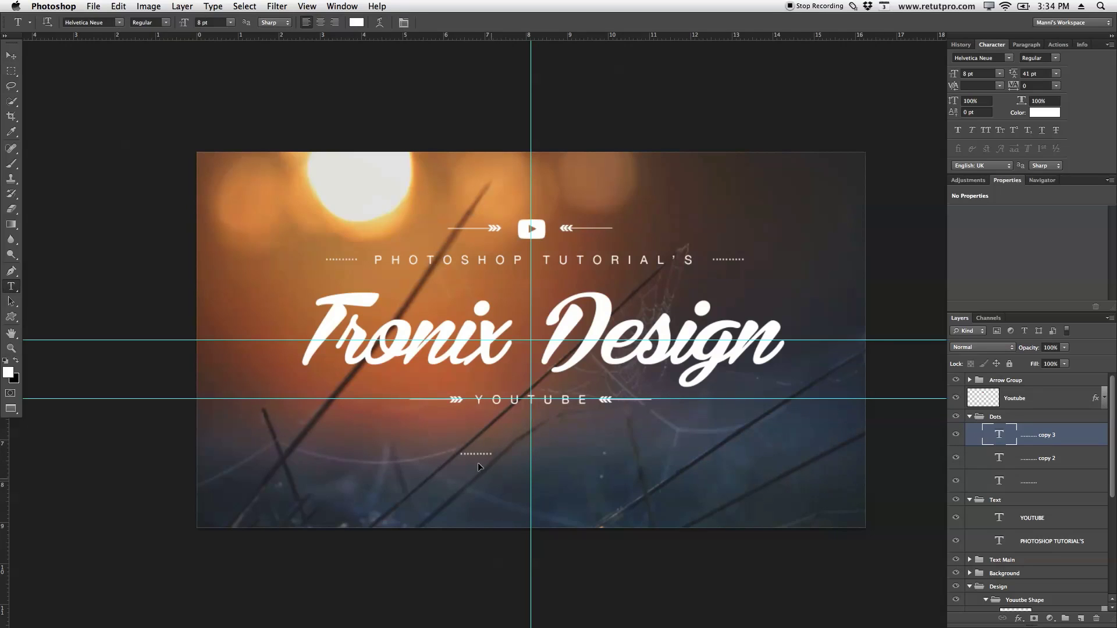
double_click(477, 454)
key("Right")
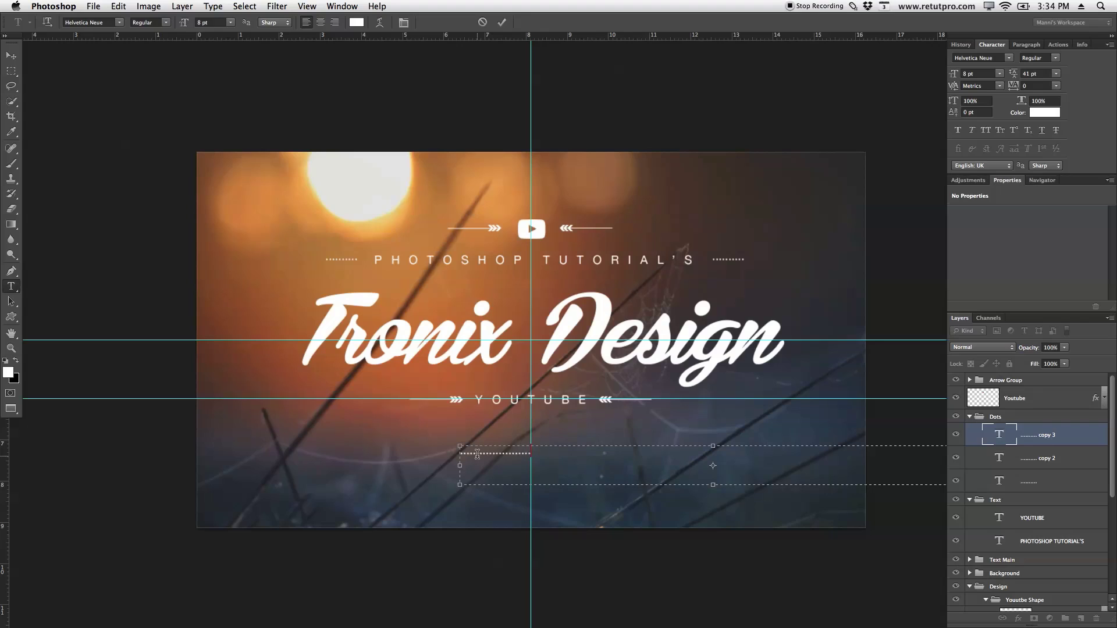
left_click_drag(562, 463, 427, 444)
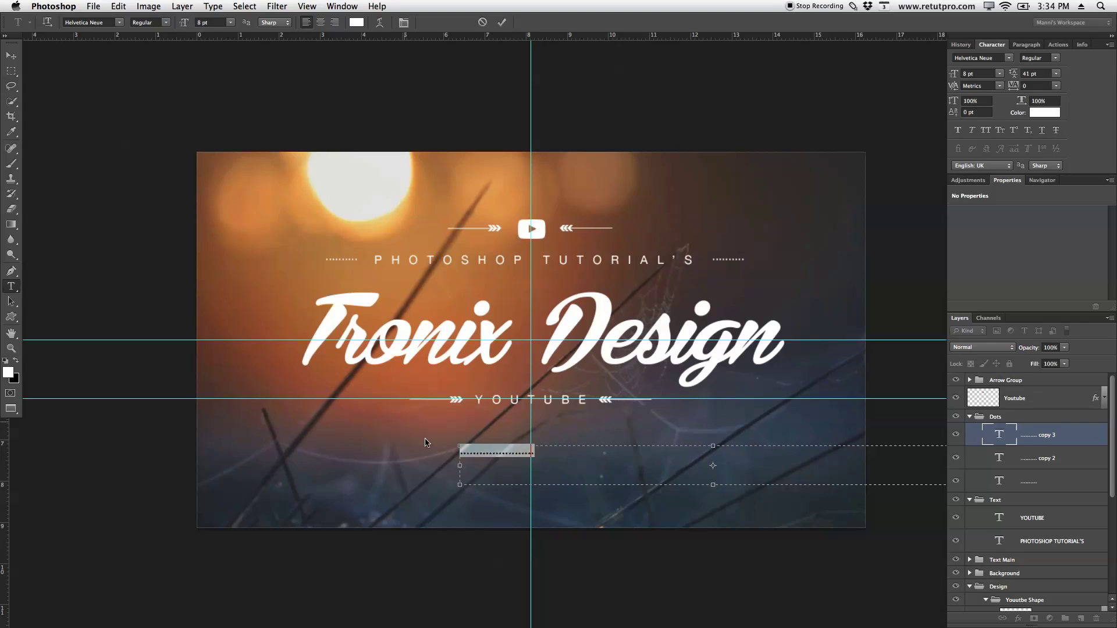
left_click(502, 22)
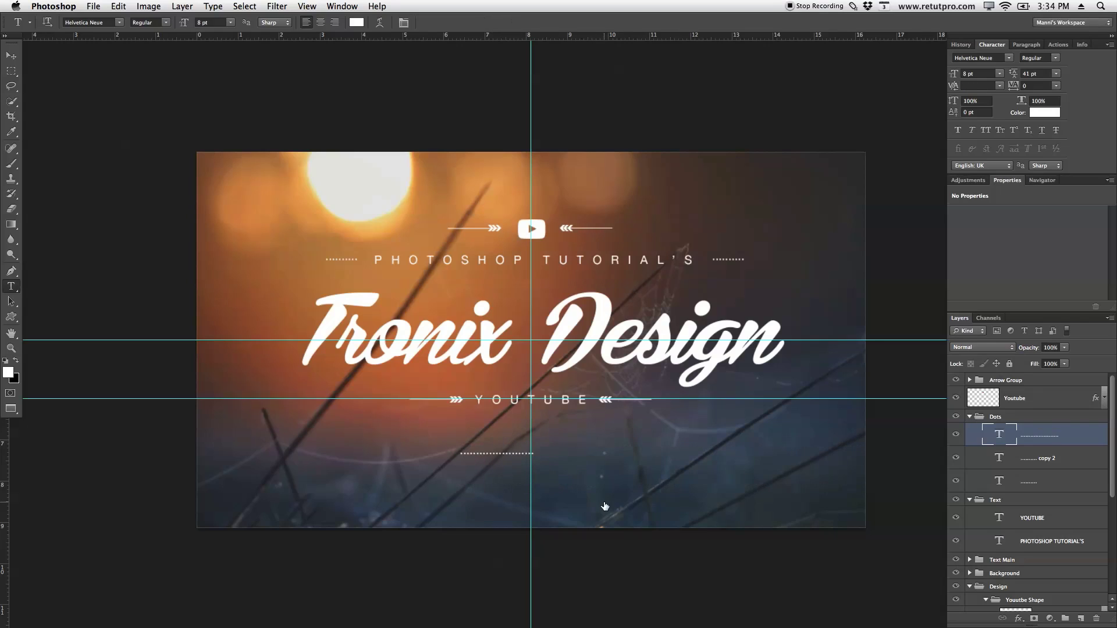
Step: Tilt the long dotted row slightly so its right end is higher, and centre it on the vertical guide beneath YOUTUBE
key("super+t")
left_click_drag(439, 436, 432, 489)
left_click(584, 23)
key("v")
left_click_drag(563, 485, 593, 427)
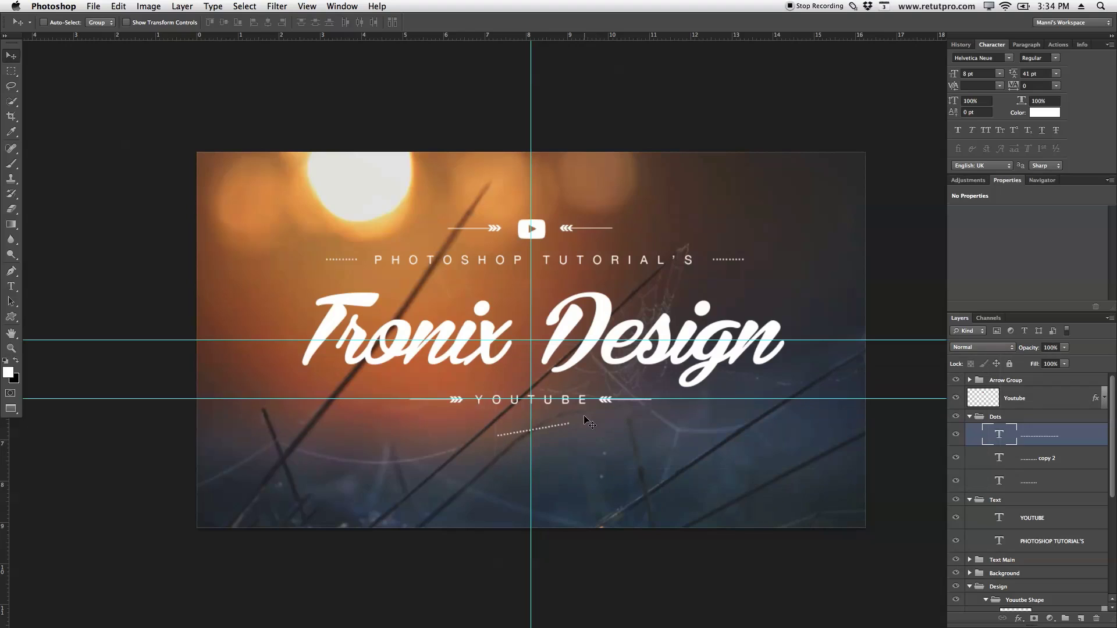
key("Right")
key("Right")
key("Right")
Step: Duplicate the tilted dotted row and flip the copy vertically so both rows cross in a flat X centred below YOUTUBE
key("super+j")
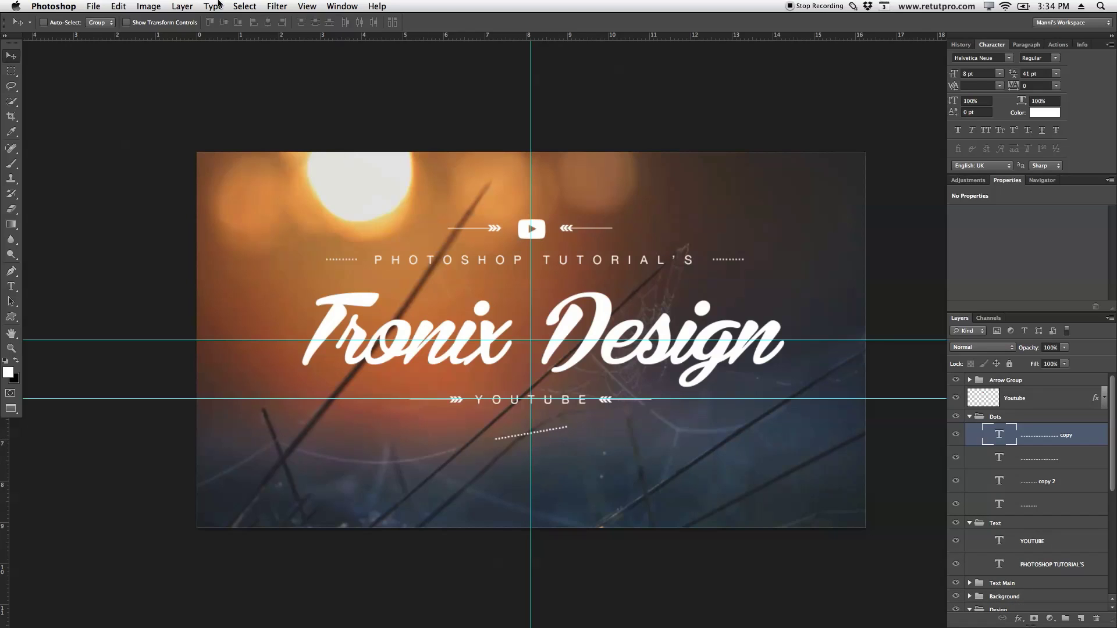
left_click(118, 6)
mouse_move(174, 263)
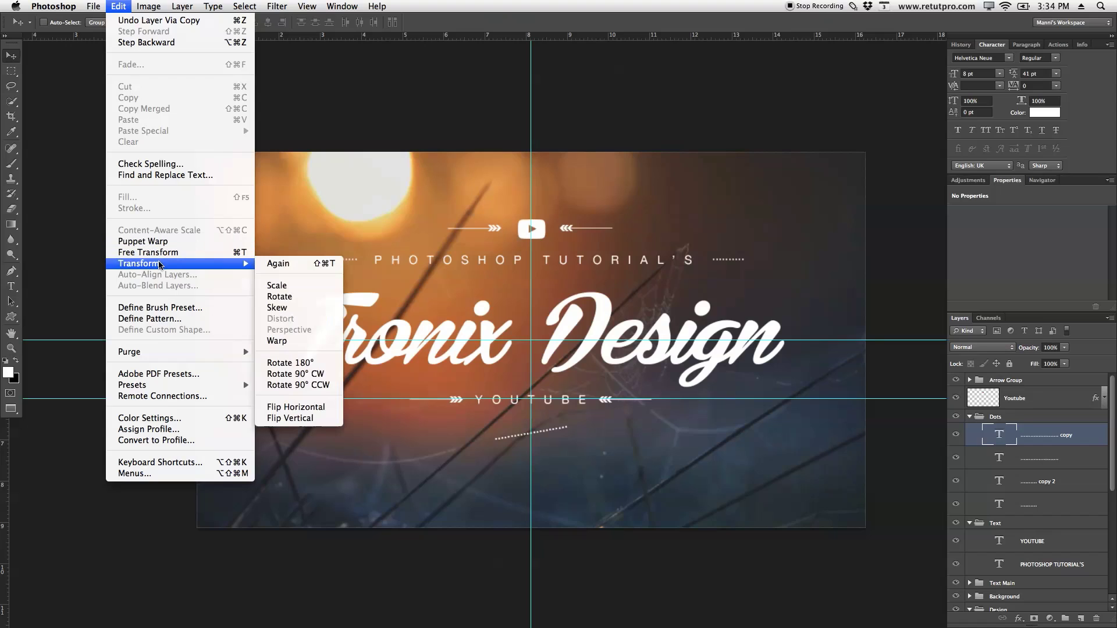
left_click(314, 408)
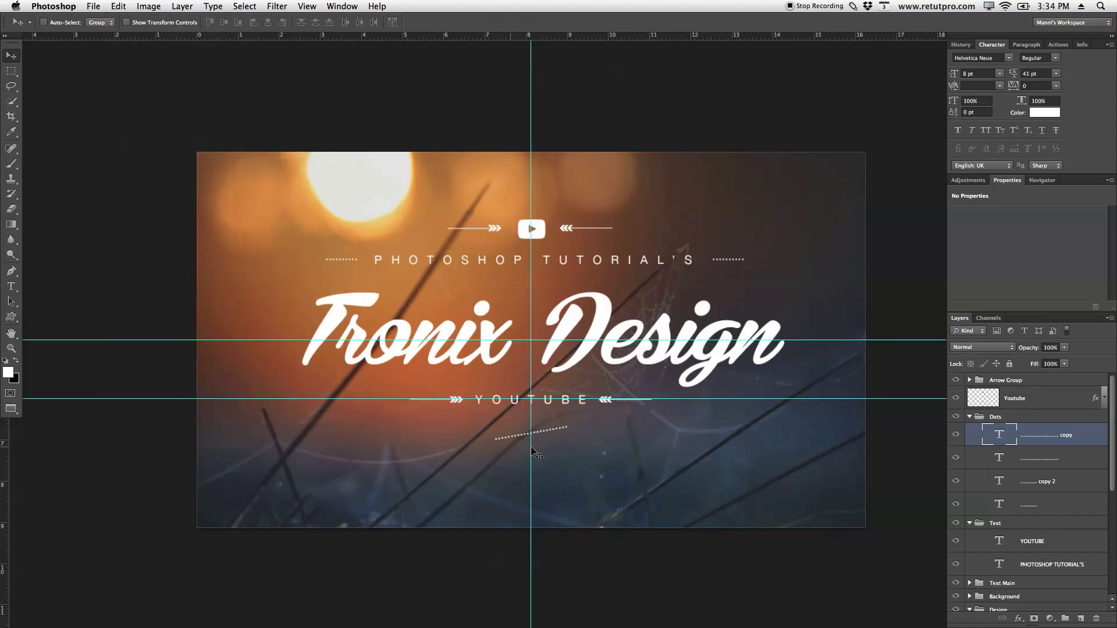
left_click(213, 6)
mouse_move(119, 5)
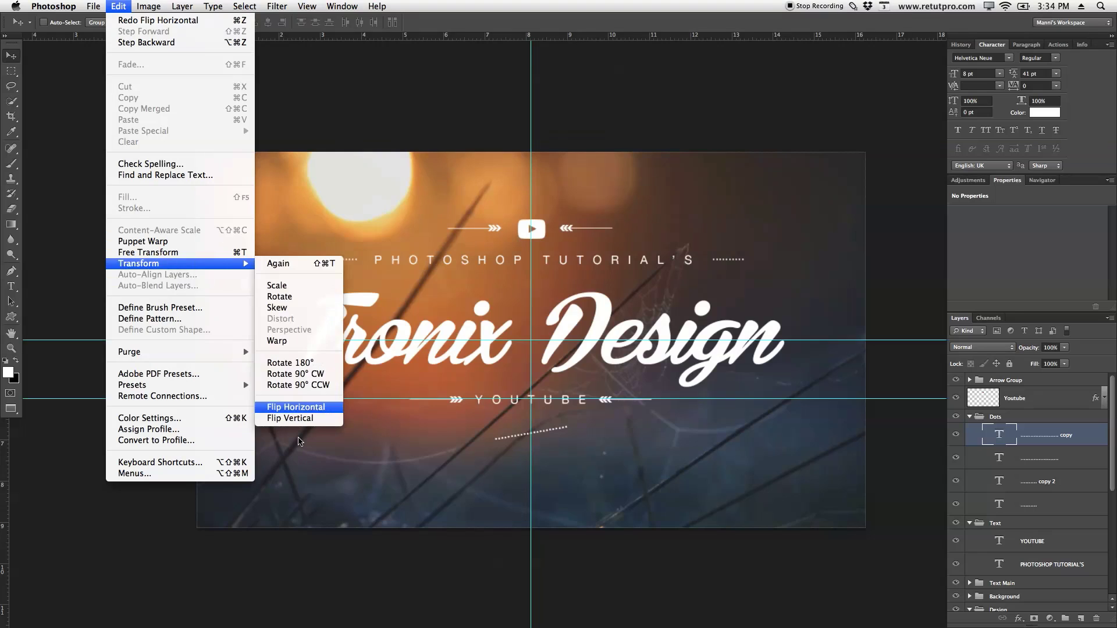
mouse_move(175, 264)
left_click(297, 421)
left_click_drag(553, 364, 549, 415)
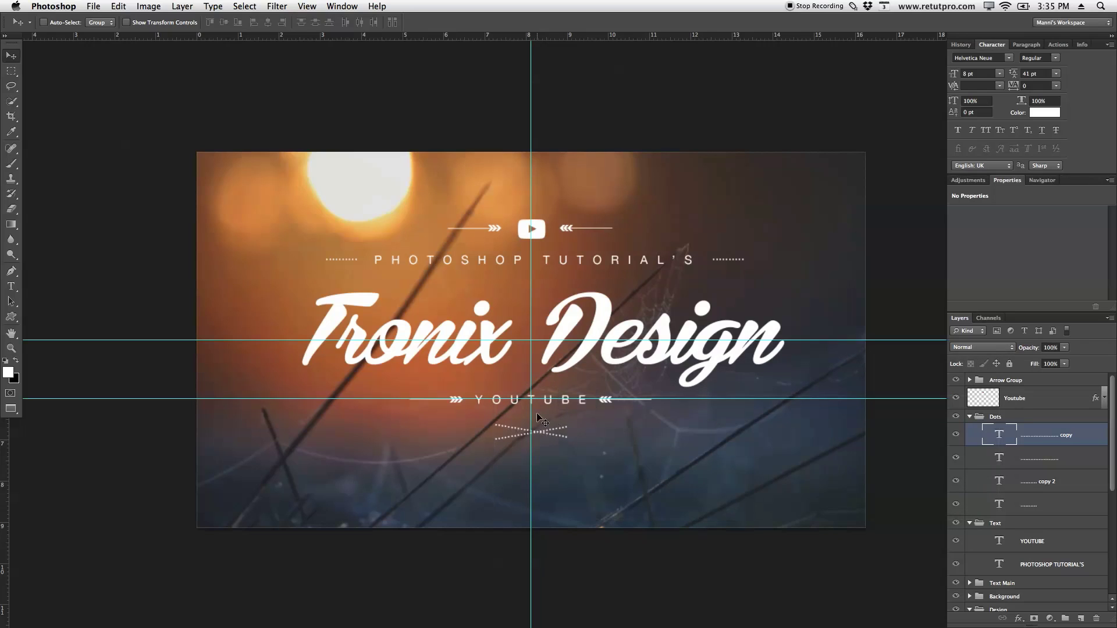
key("Down")
Step: Clear all guides from the document
left_click(343, 6)
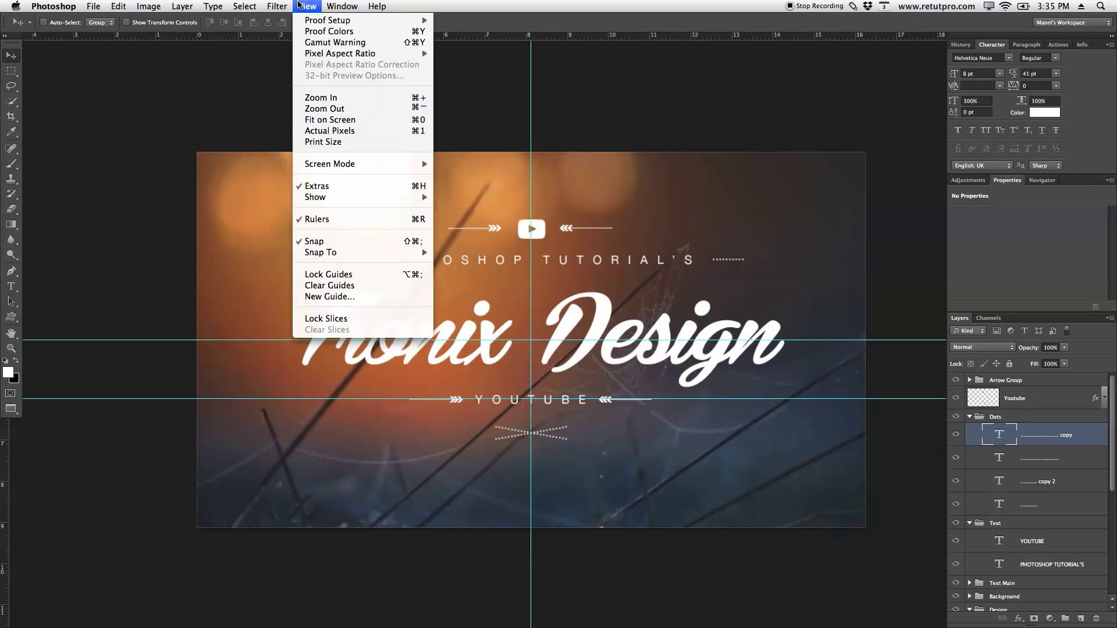
left_click(329, 285)
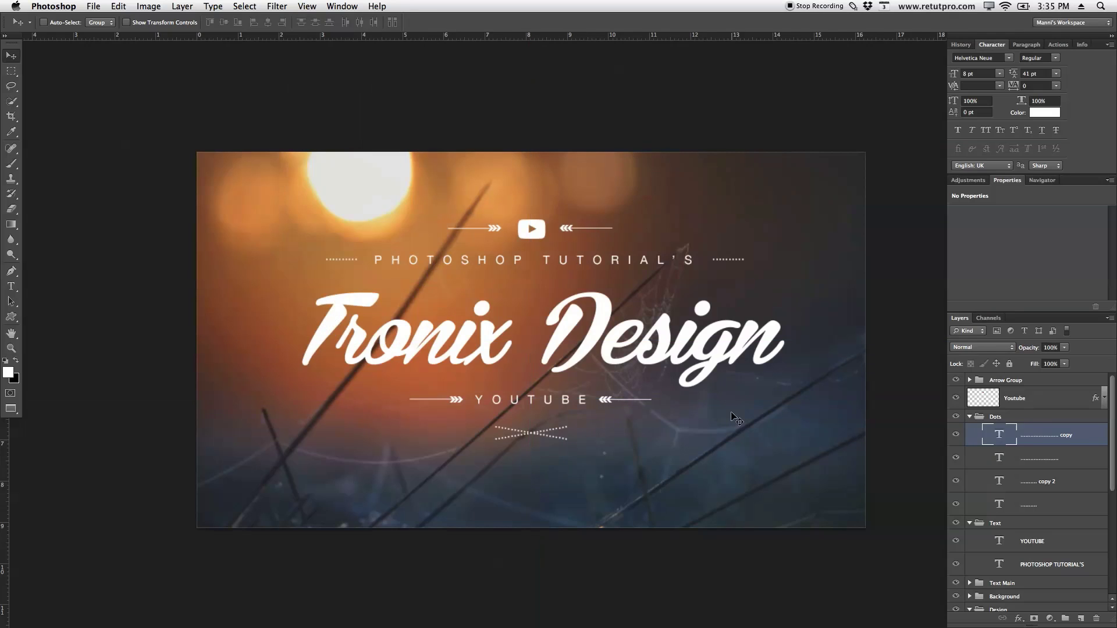
key("z")
mouse_move(651, 357)
left_mouse_down()
mouse_move(625, 355)
mouse_move(642, 354)
left_mouse_up()
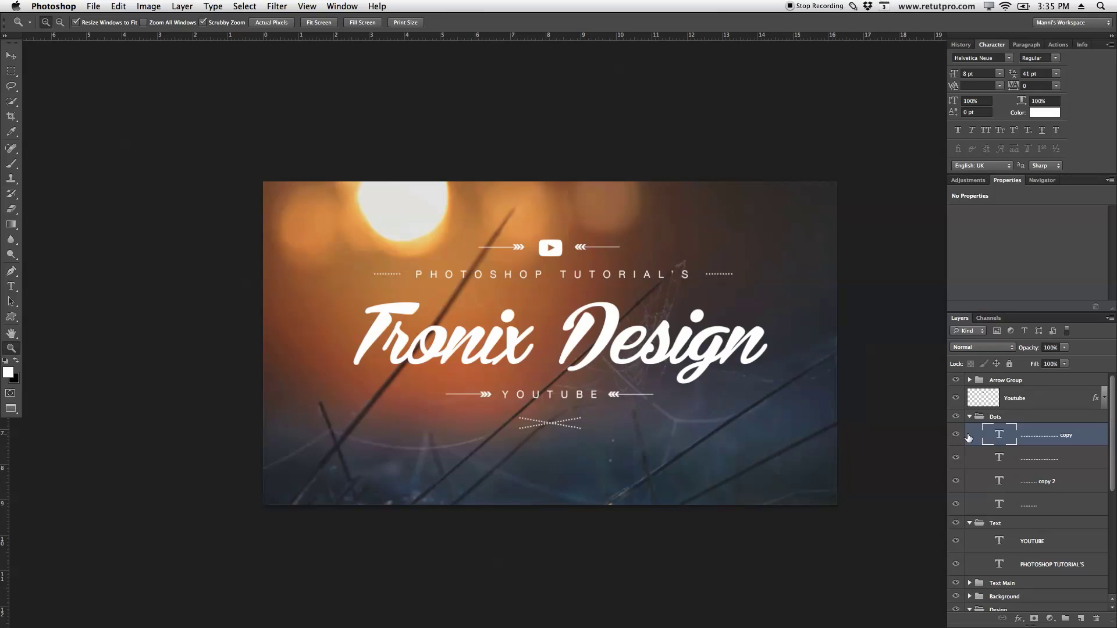
Step: Move the PHOTOSHOP TUTORIAL'S text and the dot rows on both its sides down together, closer to the Tronix Design title
left_click(955, 480)
left_click(956, 501)
left_click_drag(963, 482, 964, 500)
left_click(1015, 489)
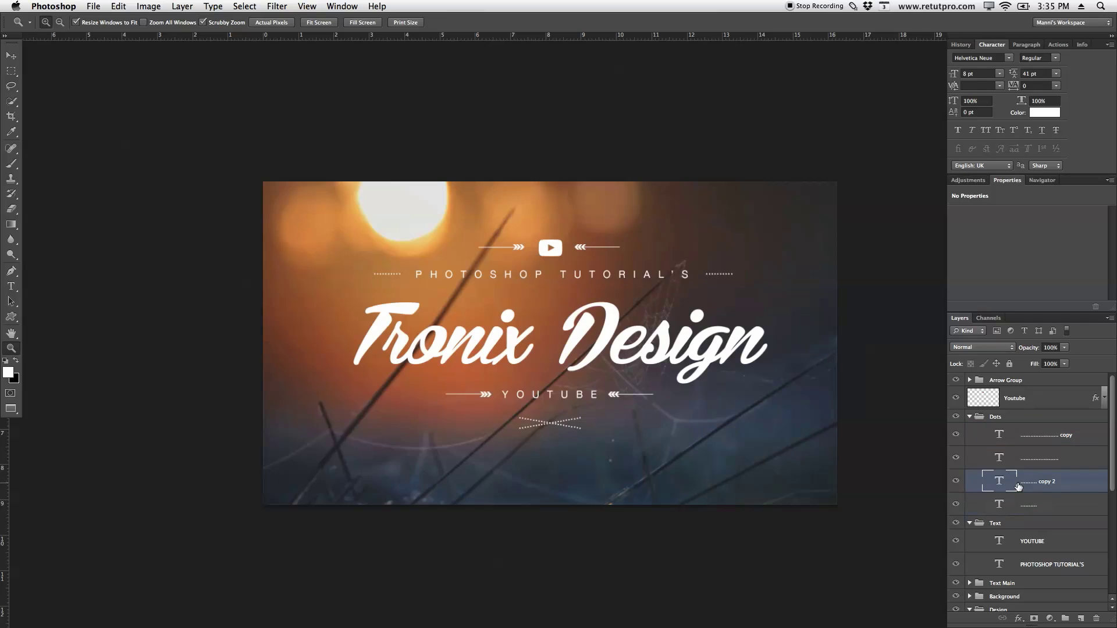
left_click(1079, 507, "shift")
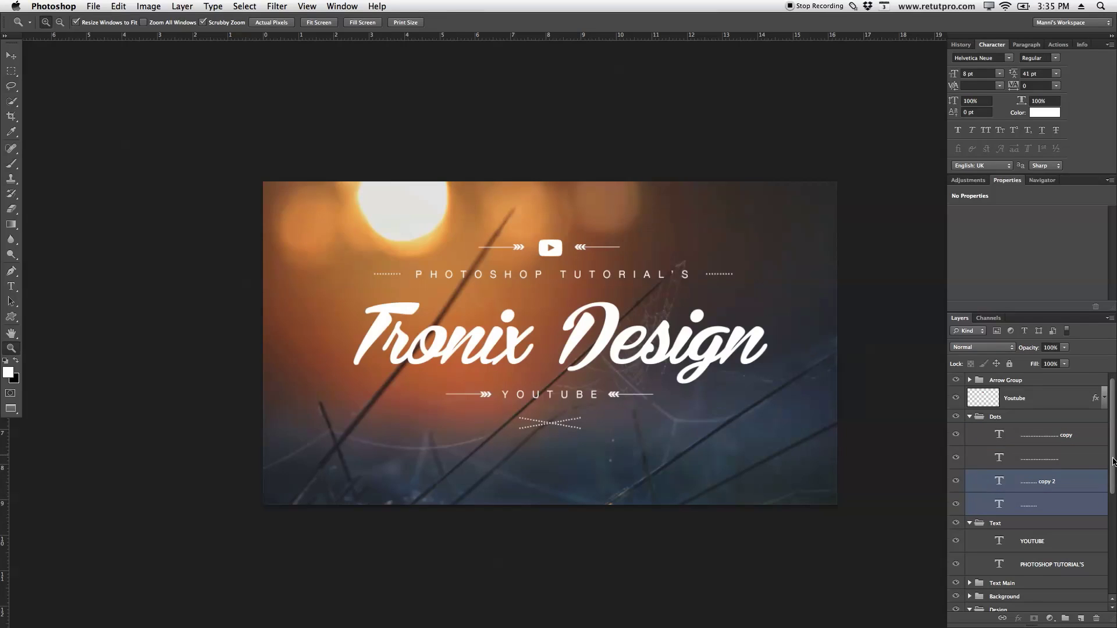
left_click_drag(1113, 463, 1113, 483)
double_click(1072, 511)
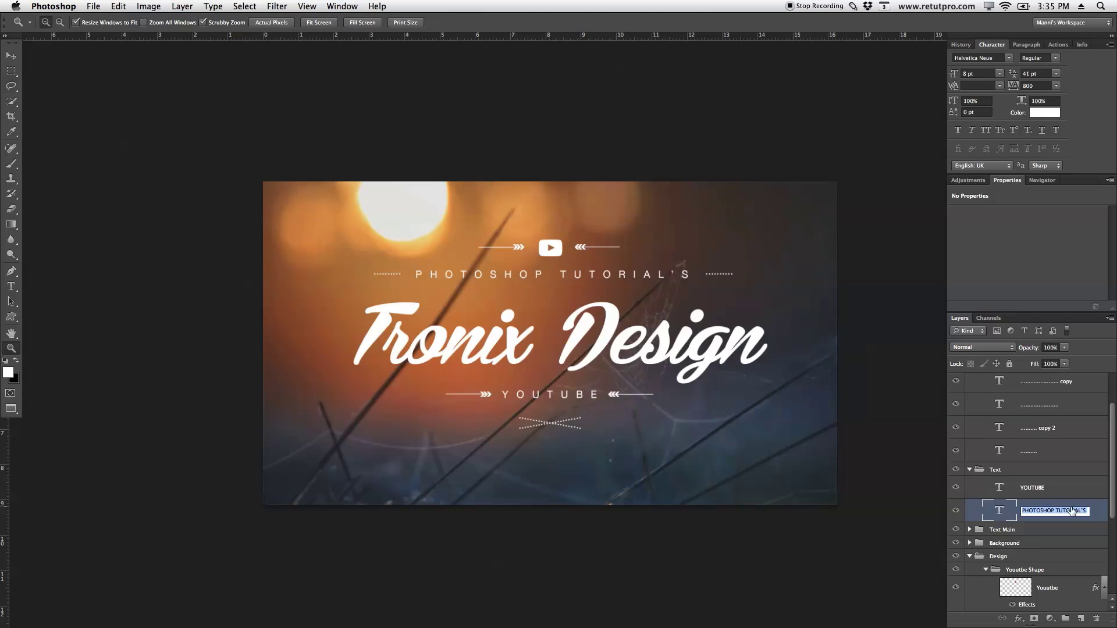
key("Return")
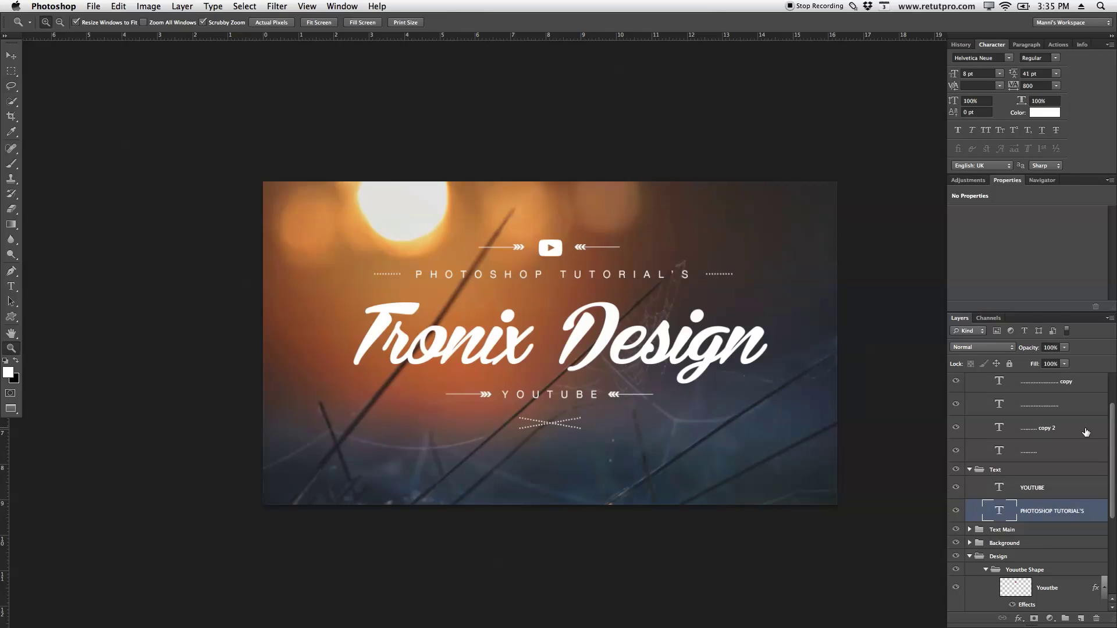
key("super+z")
left_click(1091, 515, "super")
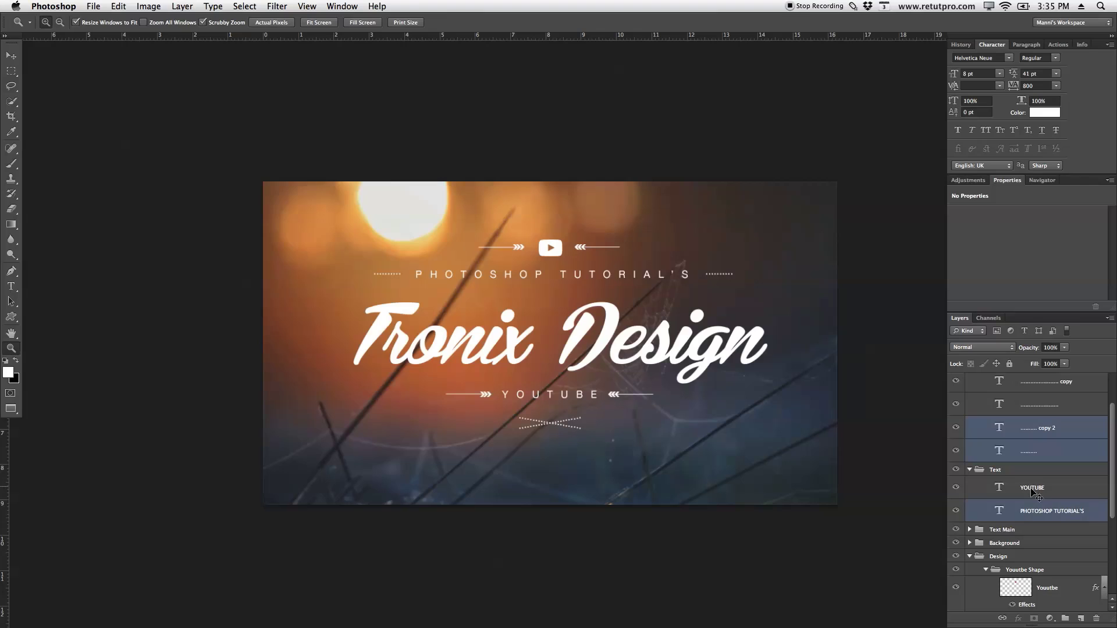
key("v")
left_click_drag(629, 299, 636, 301)
key("Down")
key("Down")
key("Down")
key("Down")
key("Left")
key("Left")
key("Left")
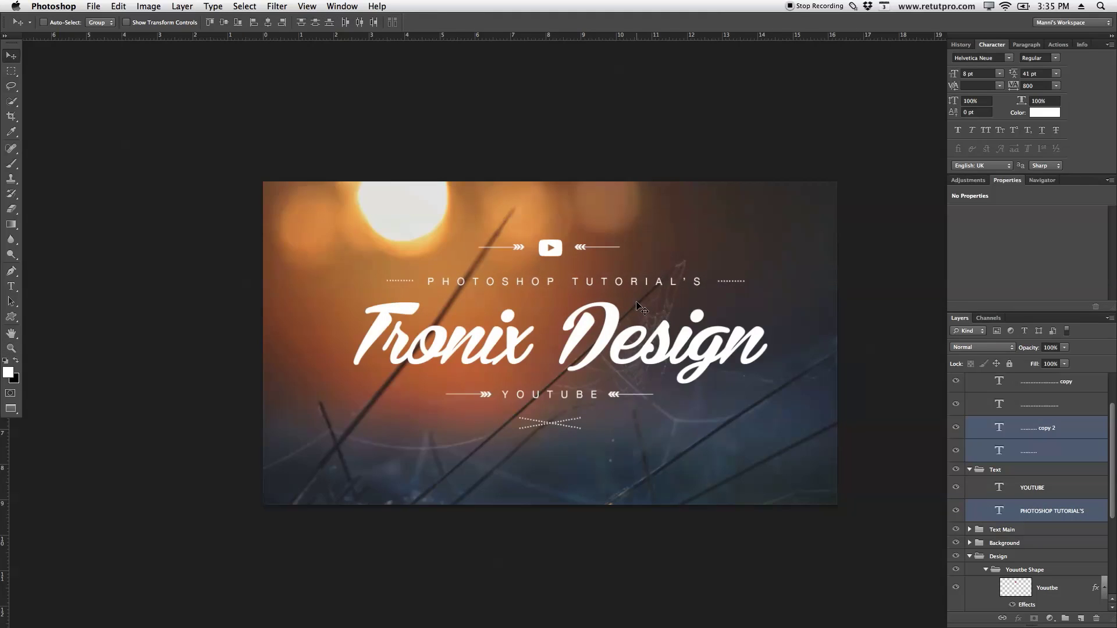
key("Right")
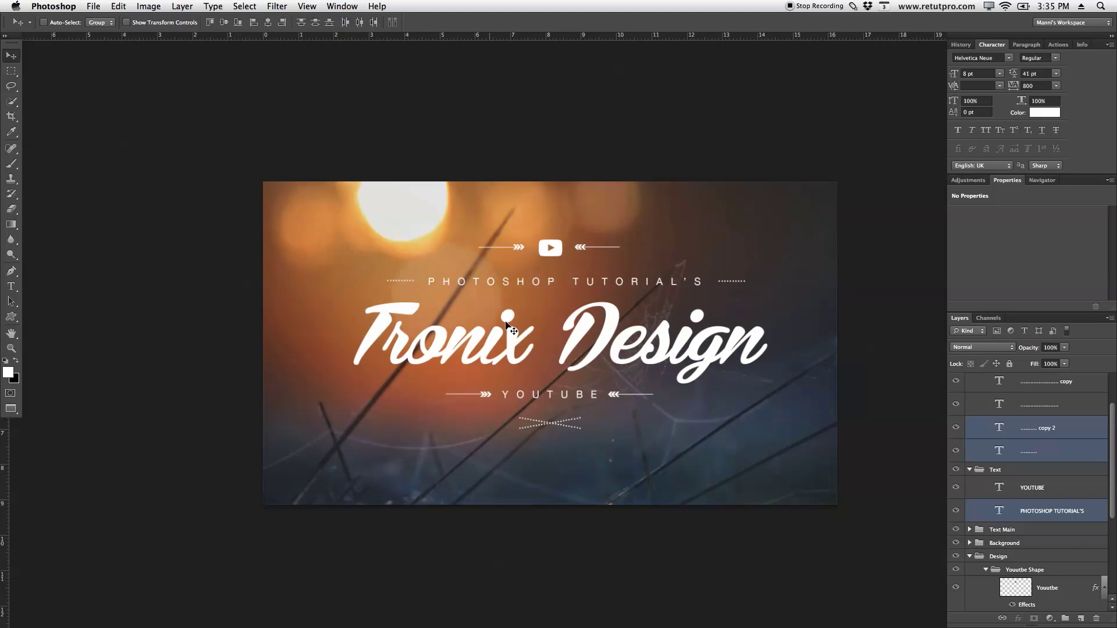
Step: Select the Tronix Design copy layer in the Text subgroup of the Design group for moving
key("t")
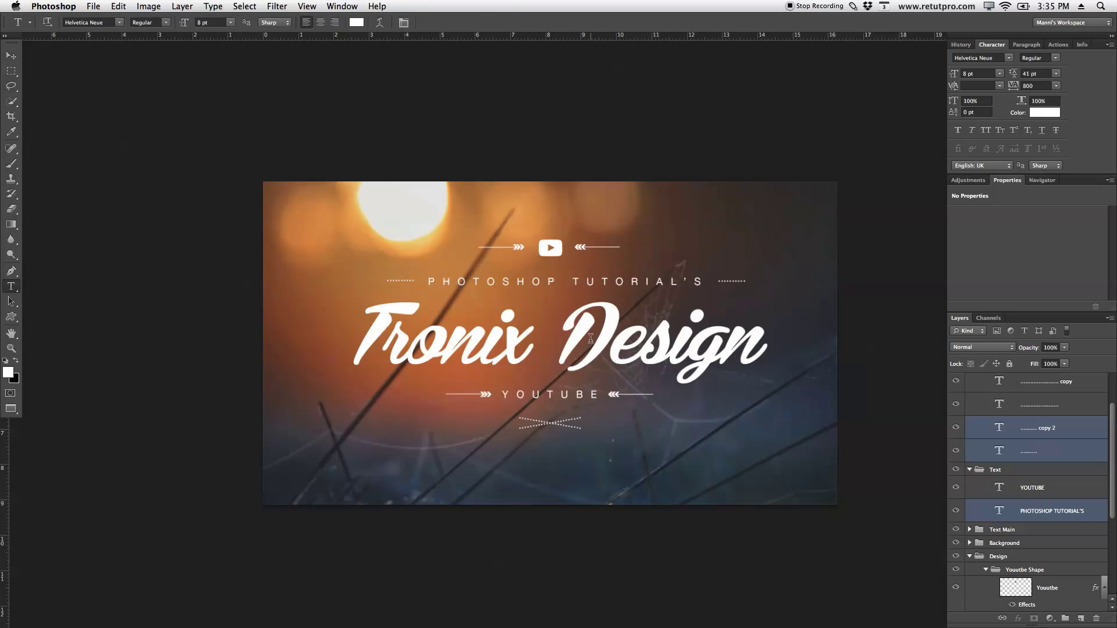
left_click(598, 346)
key("Escape")
scroll(1114, 515, "down", 5)
left_click(1059, 586)
key("v")
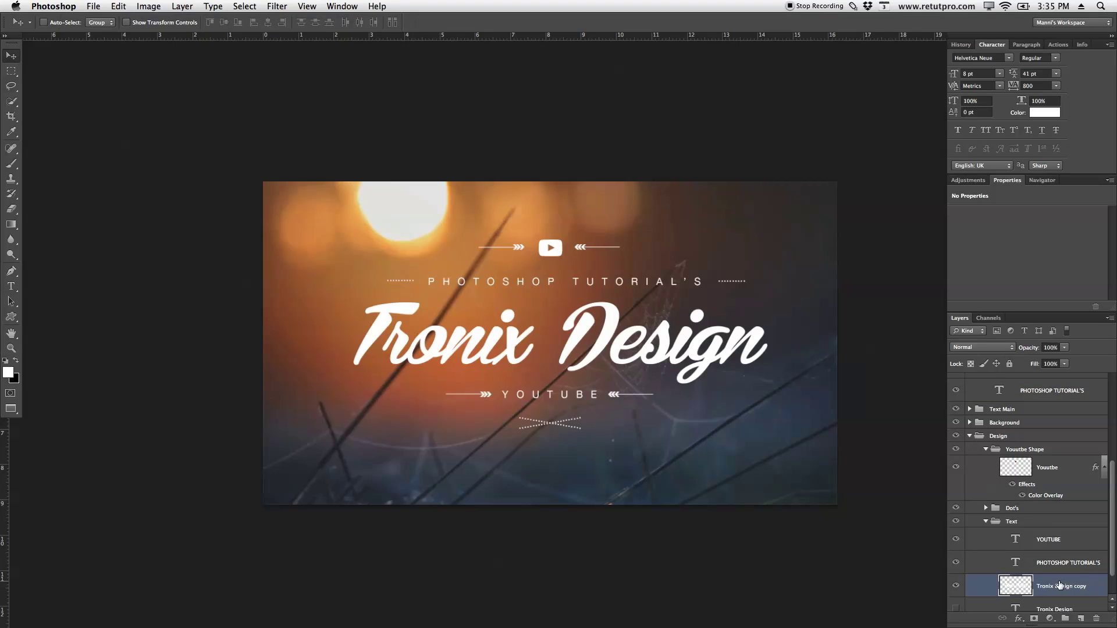